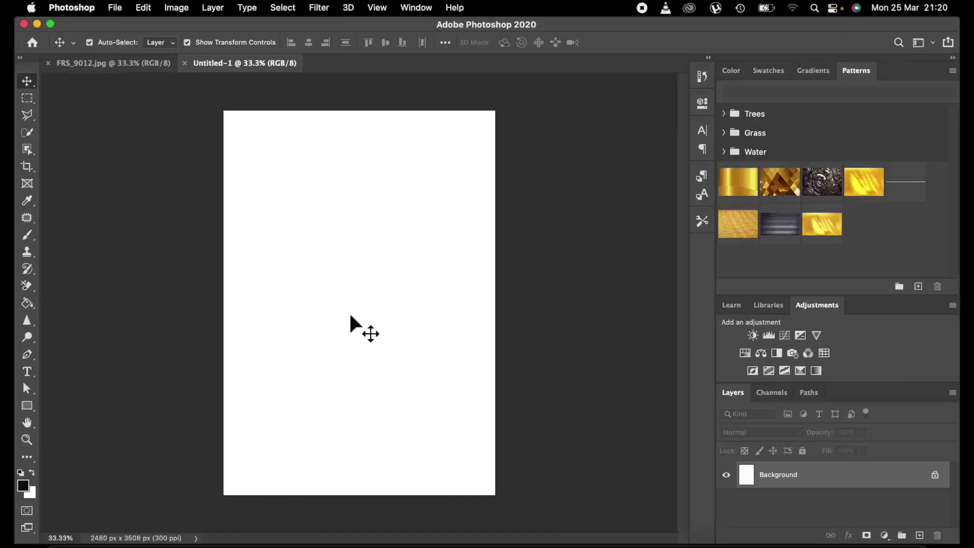
- Place the photo FRS_9012.jpg from the photo training folder in Finder onto the blank Untitled-1 canvas
{"action": "left_click", "coordinate": [62, 544]}
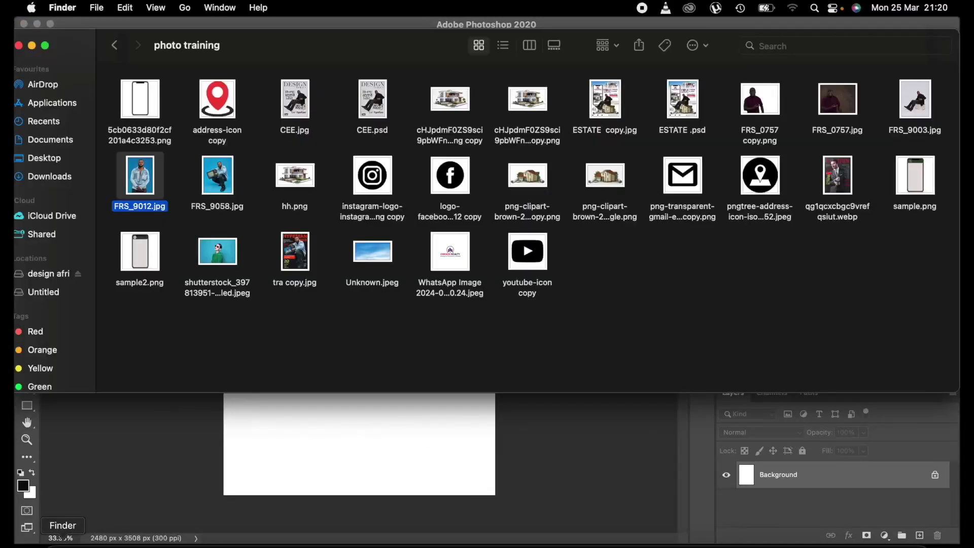
{"action": "left_click_drag", "start_coordinate": [146, 176], "coordinate": [339, 452]}
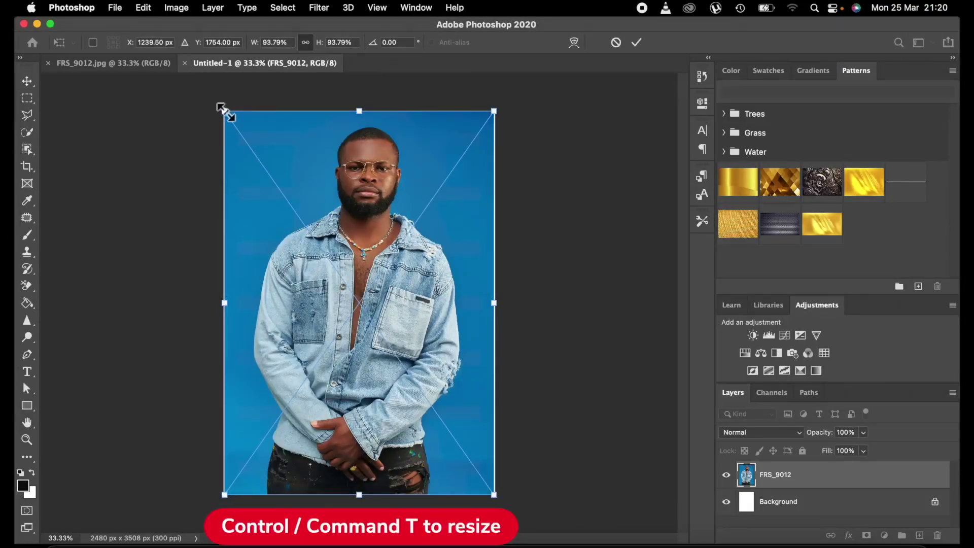
{"action": "left_click", "coordinate": [637, 42]}
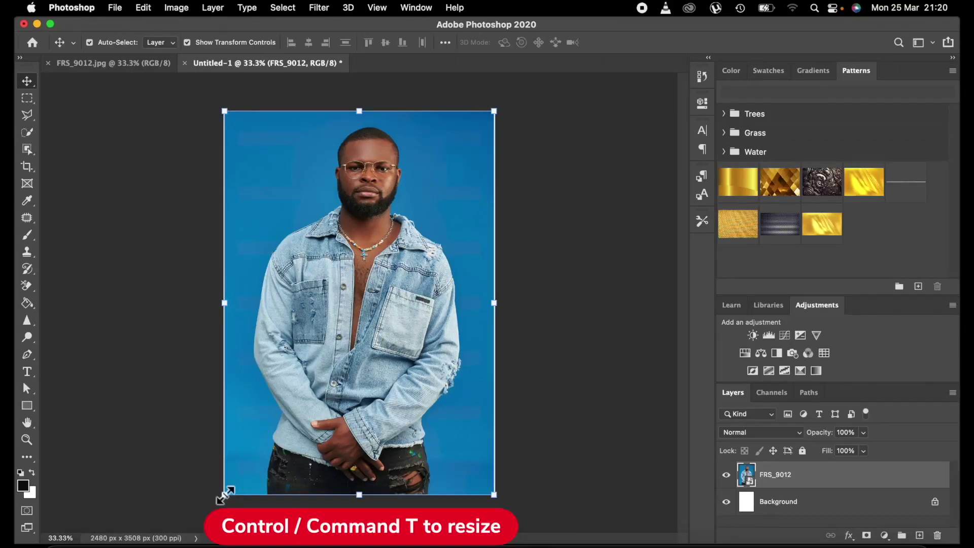
- Enlarge the placed photo to about 106.5% with Free Transform so it extends past the canvas edges
{"action": "key", "text": "super+minus"}
{"action": "key", "text": "super+minus"}
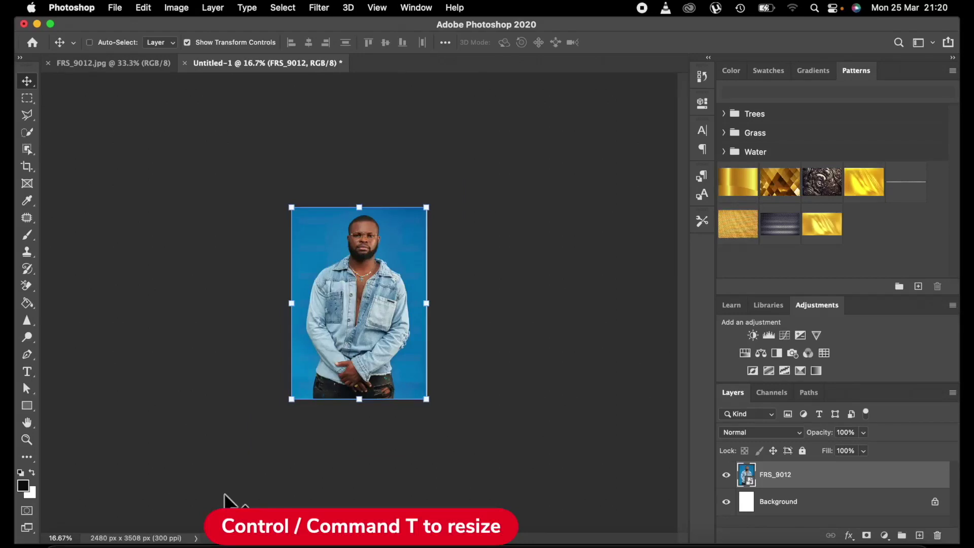
{"action": "key", "text": "super+t"}
{"action": "left_click_drag", "start_coordinate": [426, 401], "coordinate": [438, 415]}
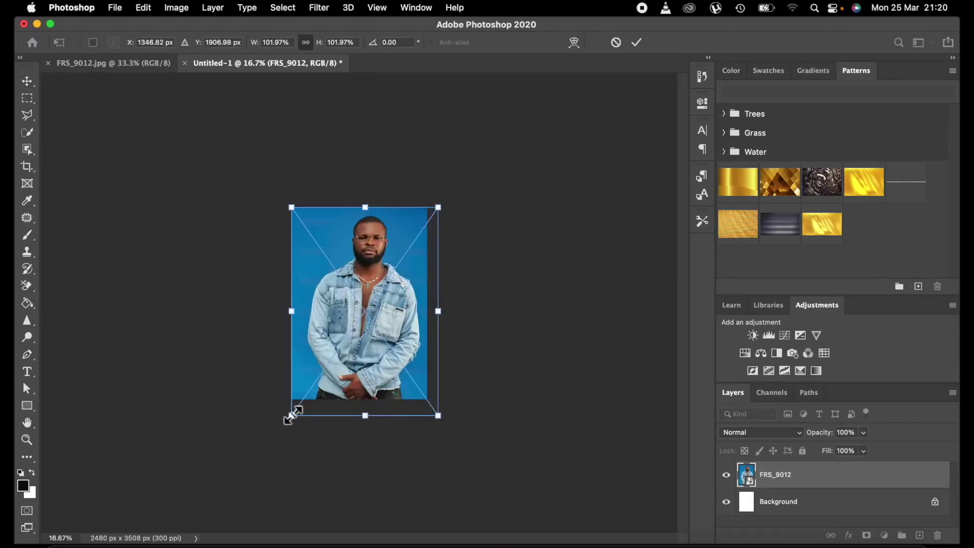
{"action": "left_click_drag", "start_coordinate": [292, 415], "coordinate": [289, 421]}
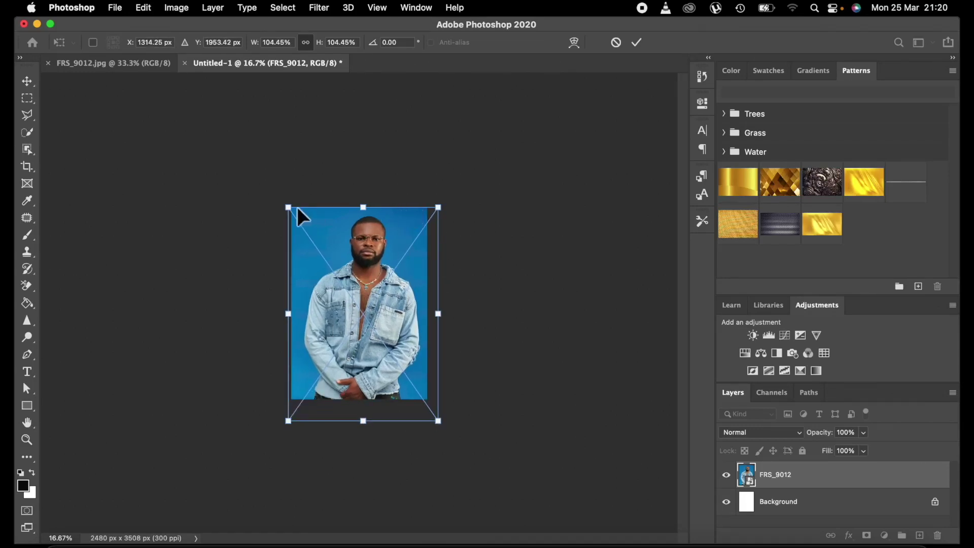
{"action": "left_click_drag", "start_coordinate": [287, 208], "coordinate": [281, 205]}
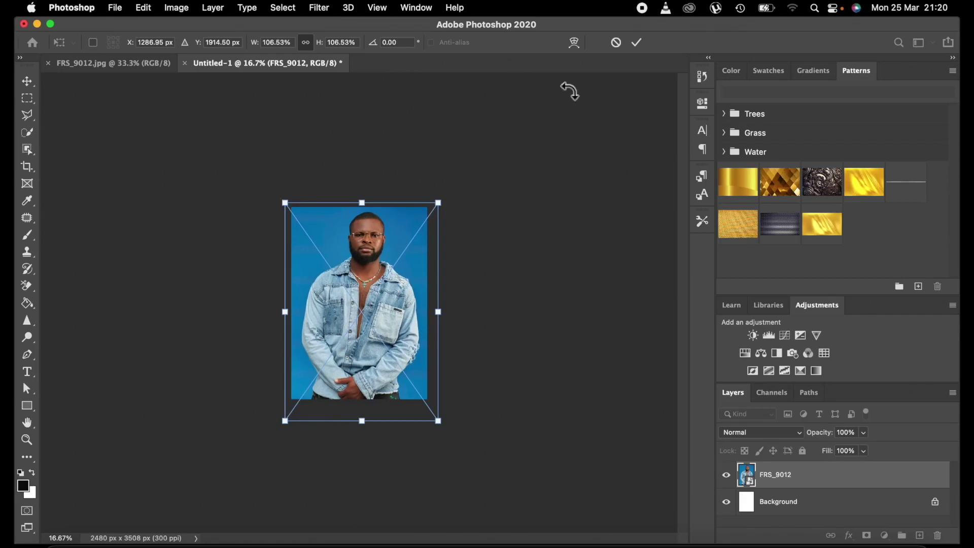
{"action": "left_click", "coordinate": [637, 42]}
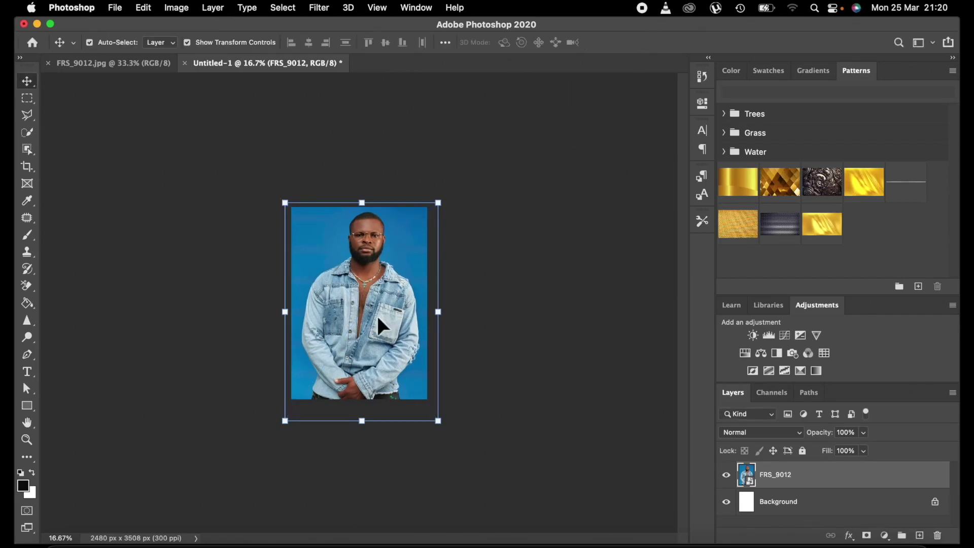
- Select the man as the subject with the Object Selection Tool and duplicate him onto a new layer
{"action": "key", "text": "super+plus"}
{"action": "key", "text": "super+plus"}
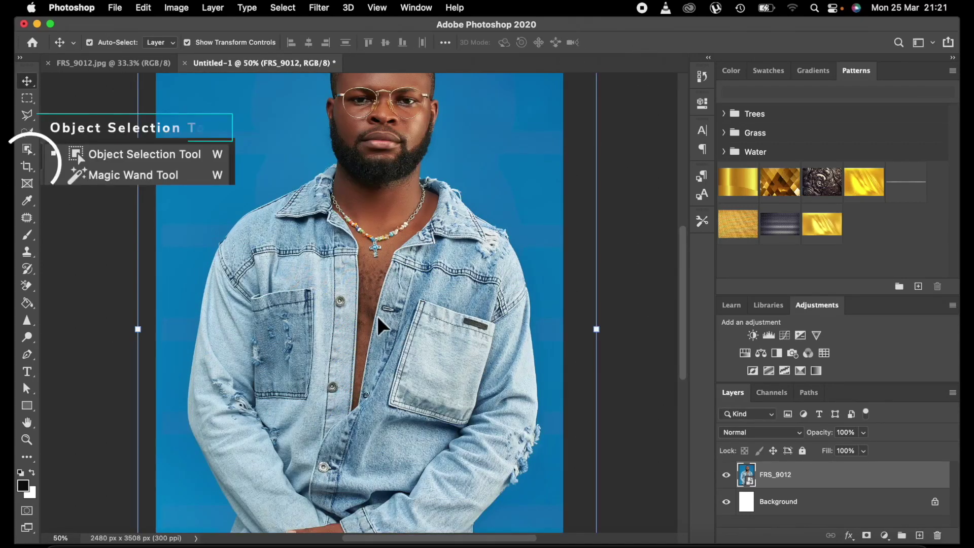
{"action": "key", "text": "super+minus"}
{"action": "key", "text": "super+minus"}
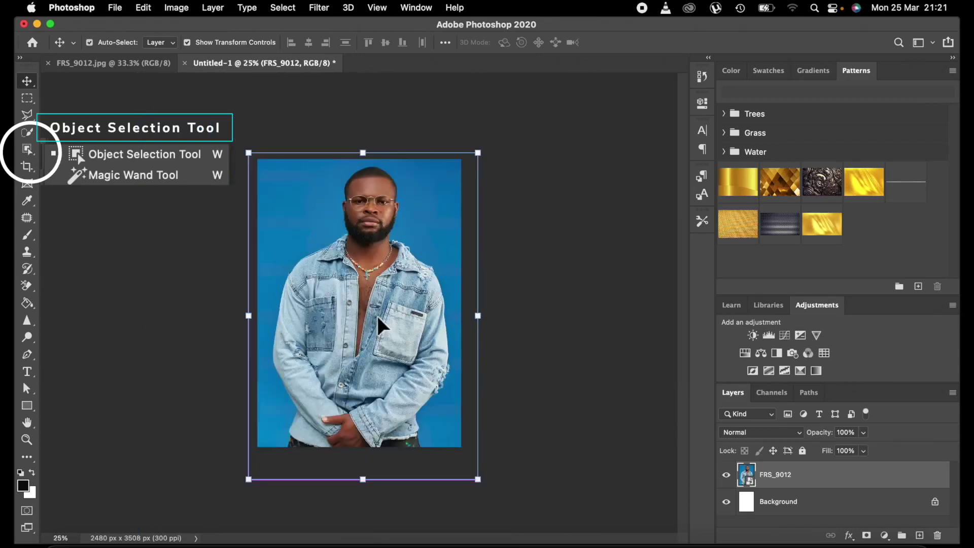
{"action": "left_click", "coordinate": [29, 151]}
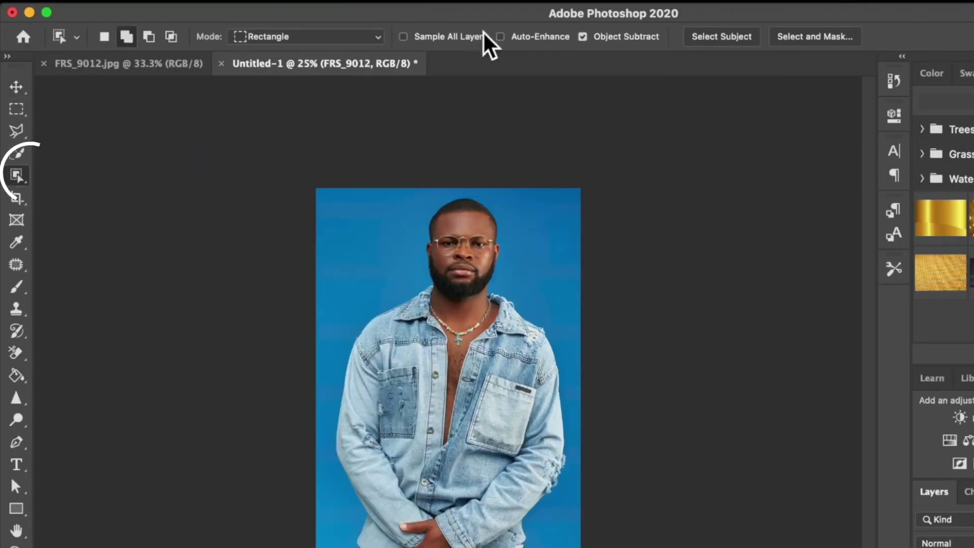
{"action": "left_click", "coordinate": [718, 38]}
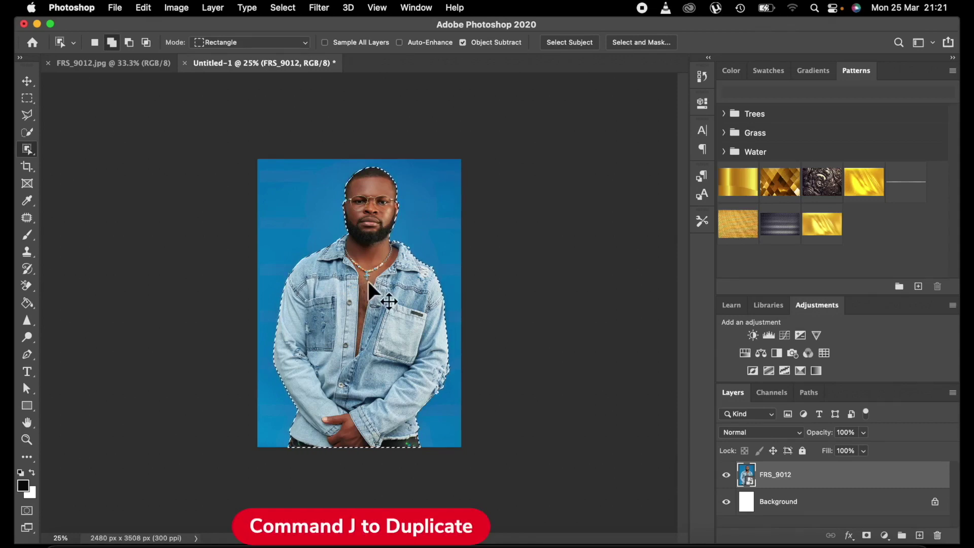
{"action": "key", "text": "super+j"}
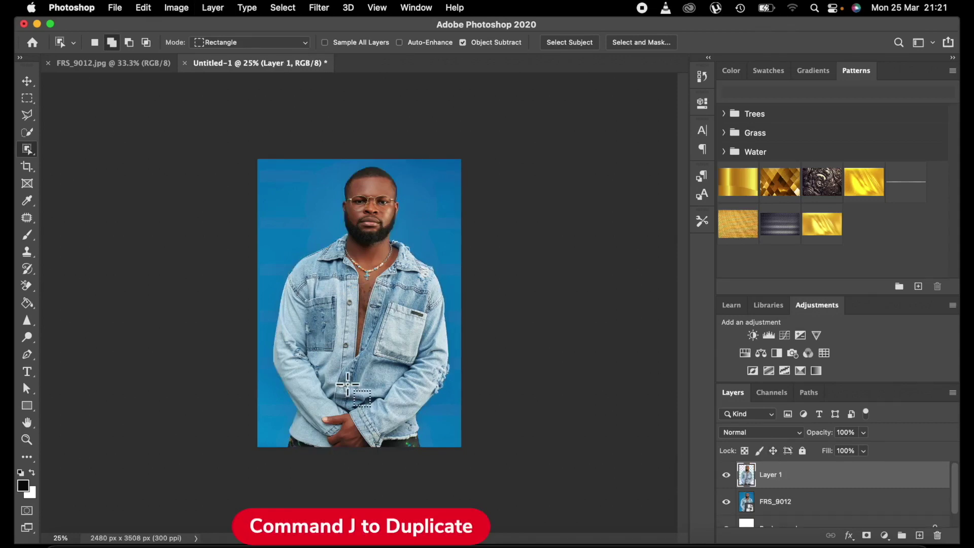
- Rename the cut-out layer of the man to "image"
{"action": "left_click", "coordinate": [27, 82]}
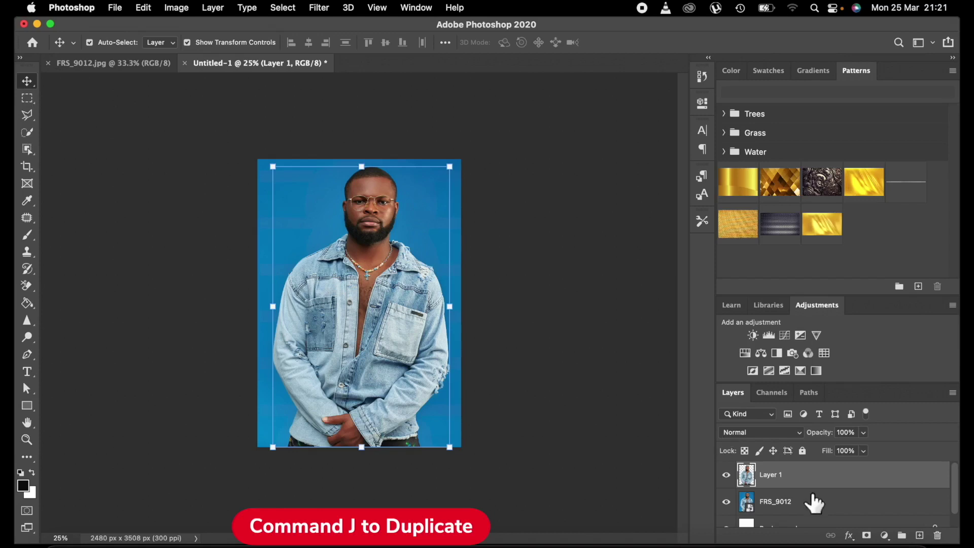
{"action": "key", "text": "BackSpace"}
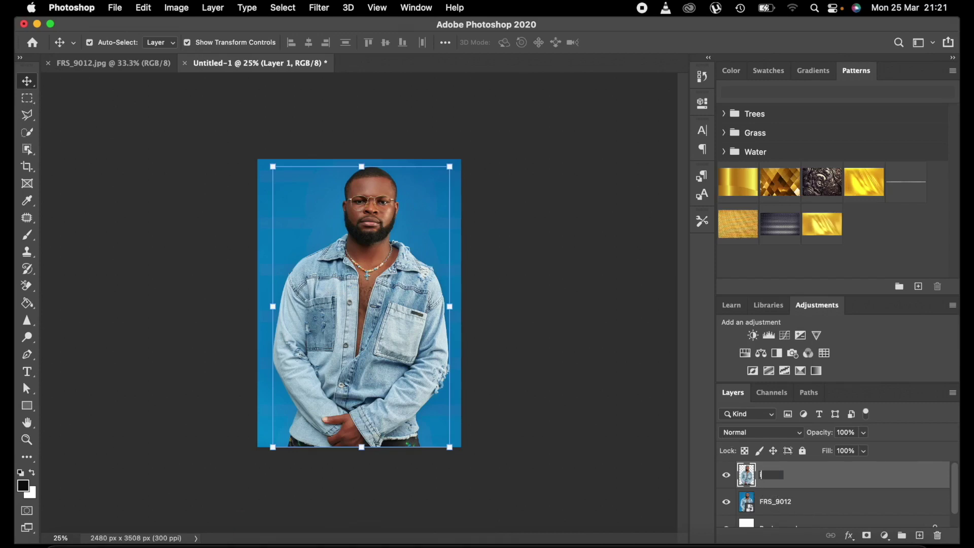
{"action": "type", "text": "ima"}
{"action": "key", "text": "Return"}
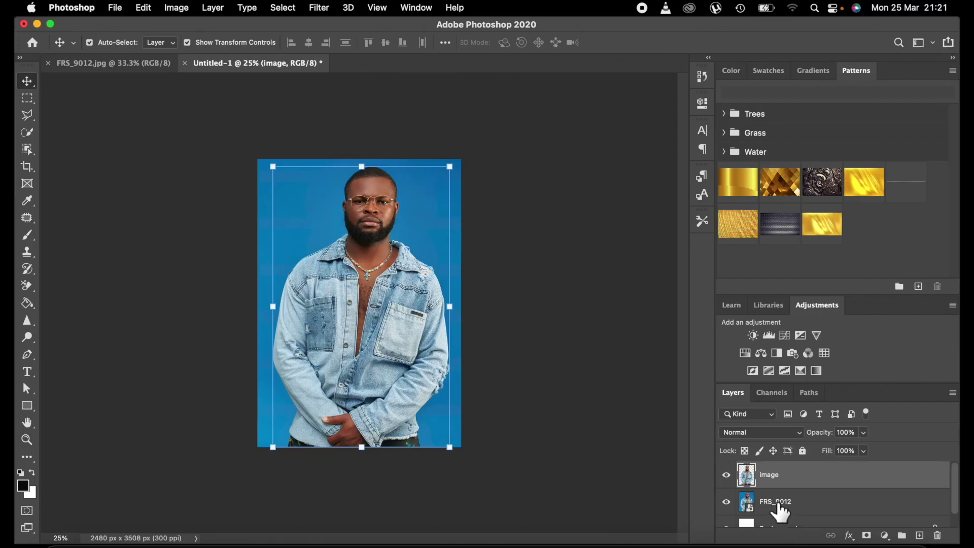
- Select the Background layer and set the foreground colour to blue #026bad, sampled from the photo backdrop's upper right corner
{"action": "scroll", "coordinate": [780, 513], "scroll_direction": "down", "scroll_amount": 1}
{"action": "left_click", "coordinate": [787, 513]}
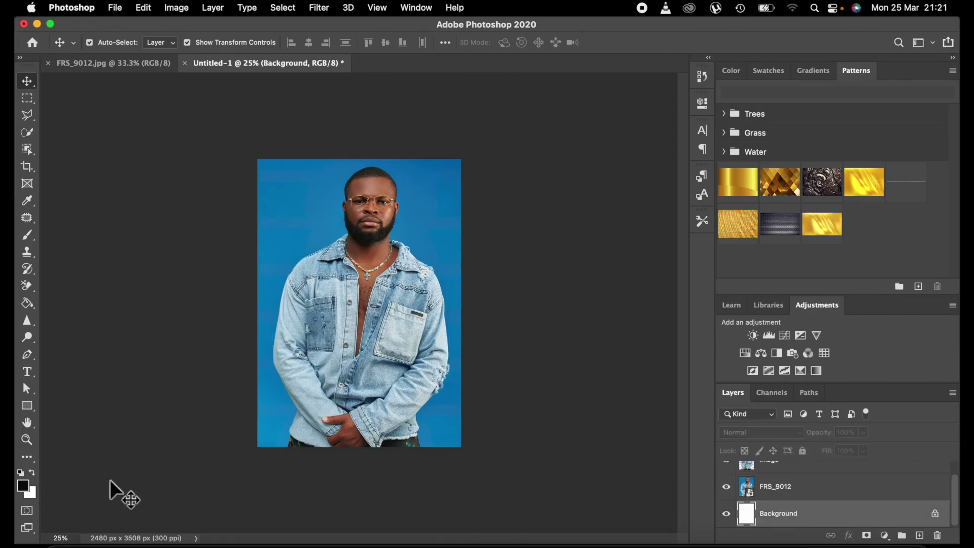
{"action": "left_click", "coordinate": [22, 486]}
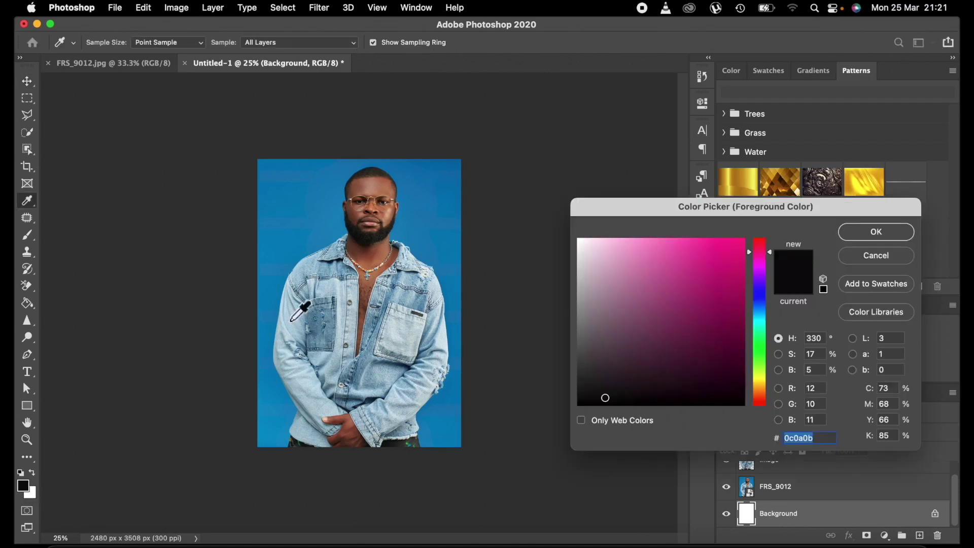
{"action": "left_click", "coordinate": [451, 166]}
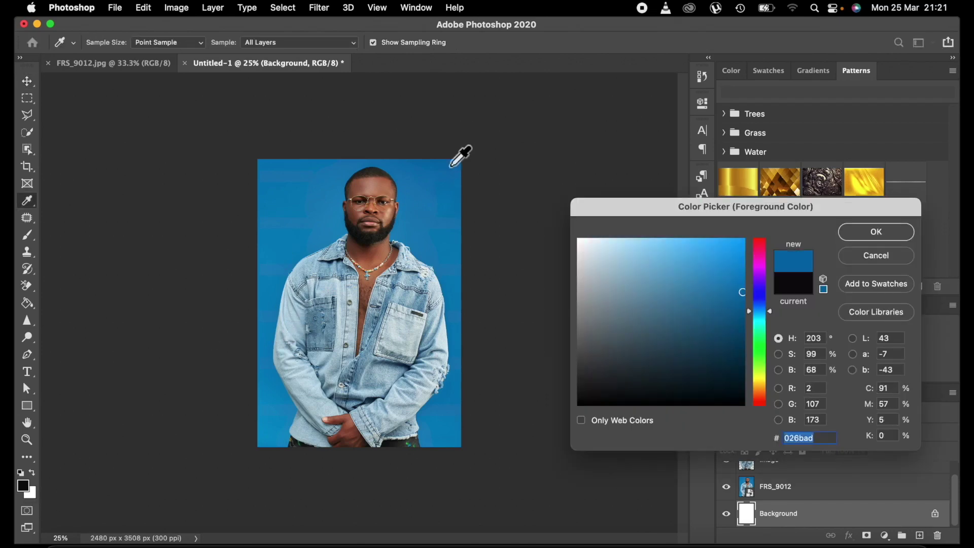
{"action": "left_click", "coordinate": [863, 237]}
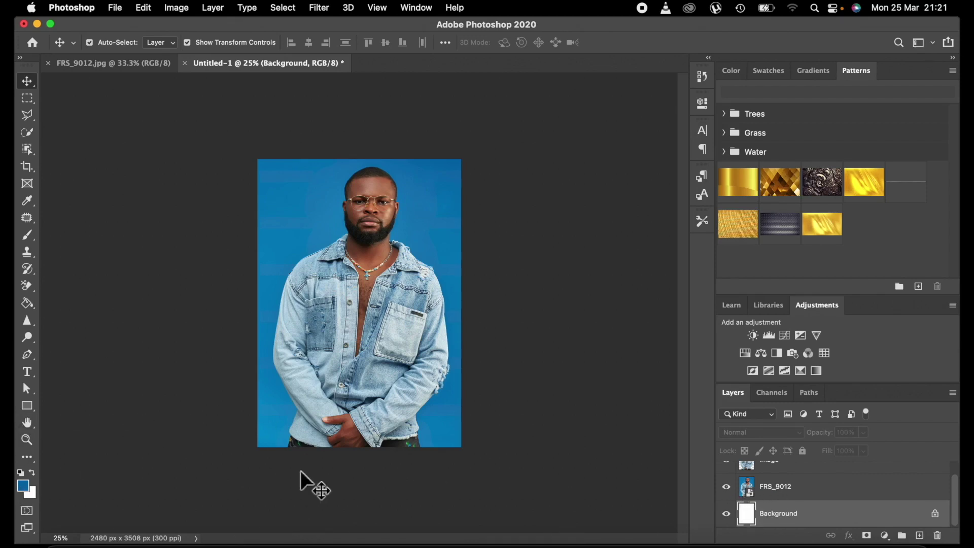
- Add a Solid Color fill layer in blue #026bad directly above the Background layer
{"action": "left_click", "coordinate": [885, 535]}
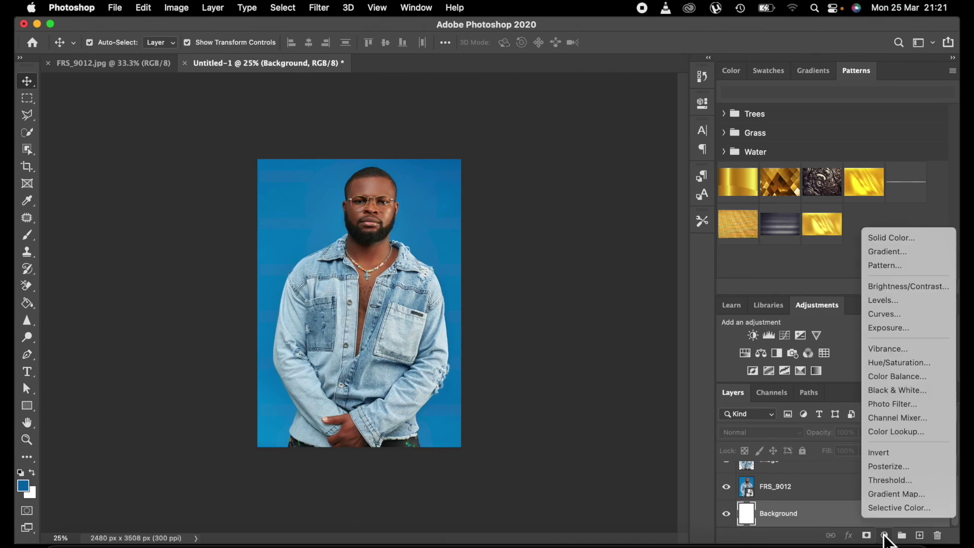
{"action": "left_click", "coordinate": [885, 237]}
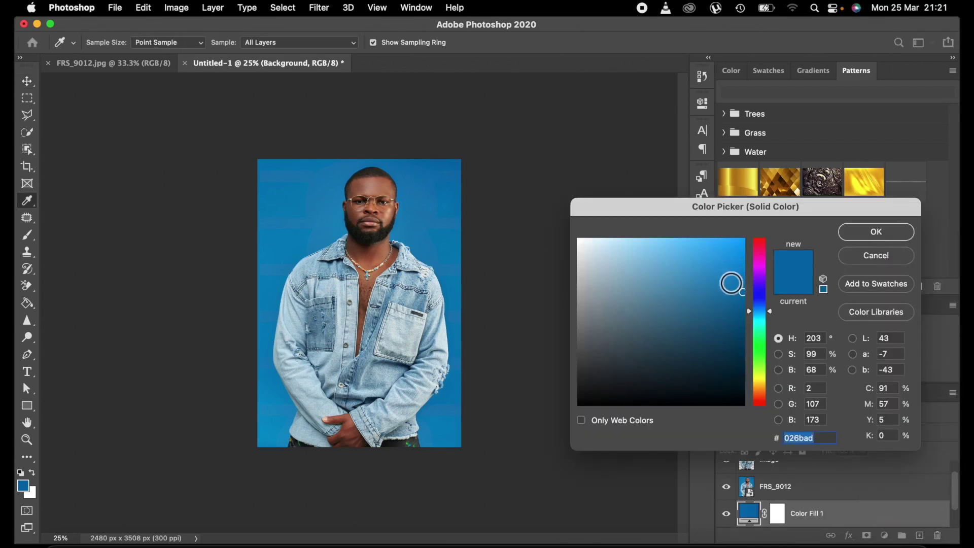
{"action": "left_click", "coordinate": [871, 242]}
{"action": "scroll", "coordinate": [792, 502], "scroll_direction": "down", "scroll_amount": 1}
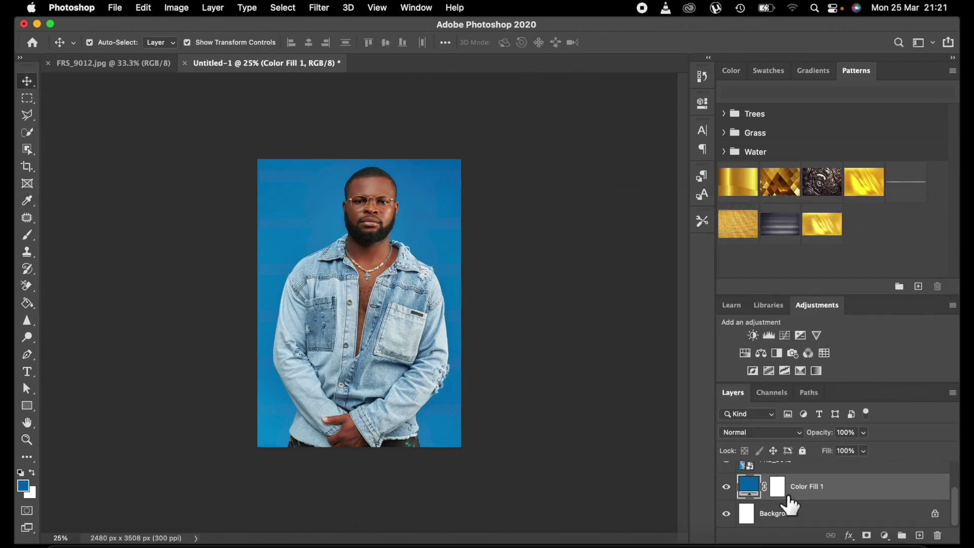
- Toggle the FRS_9012 layer's visibility to compare the photo backdrop with the solid blue fill
{"action": "scroll", "coordinate": [776, 500], "scroll_direction": "up", "scroll_amount": 2}
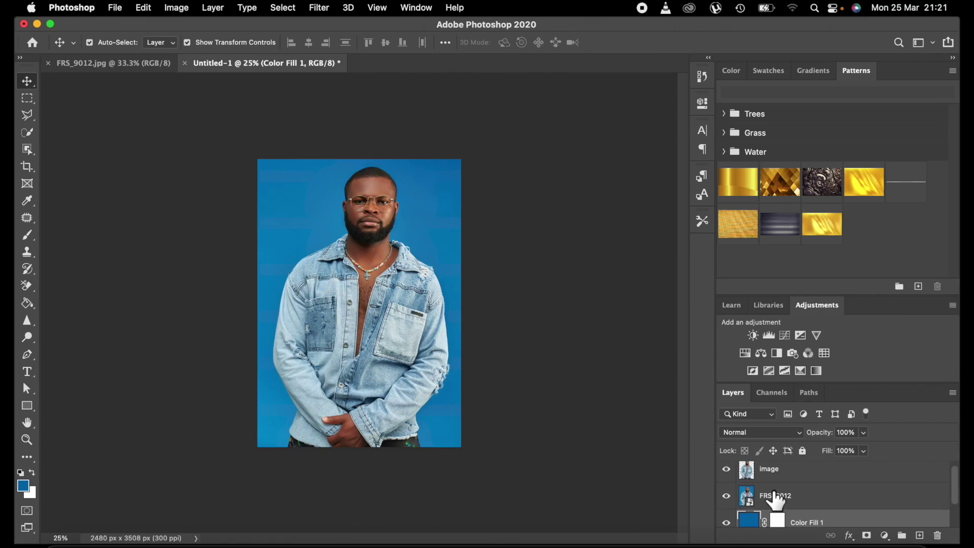
{"action": "left_click", "coordinate": [727, 502]}
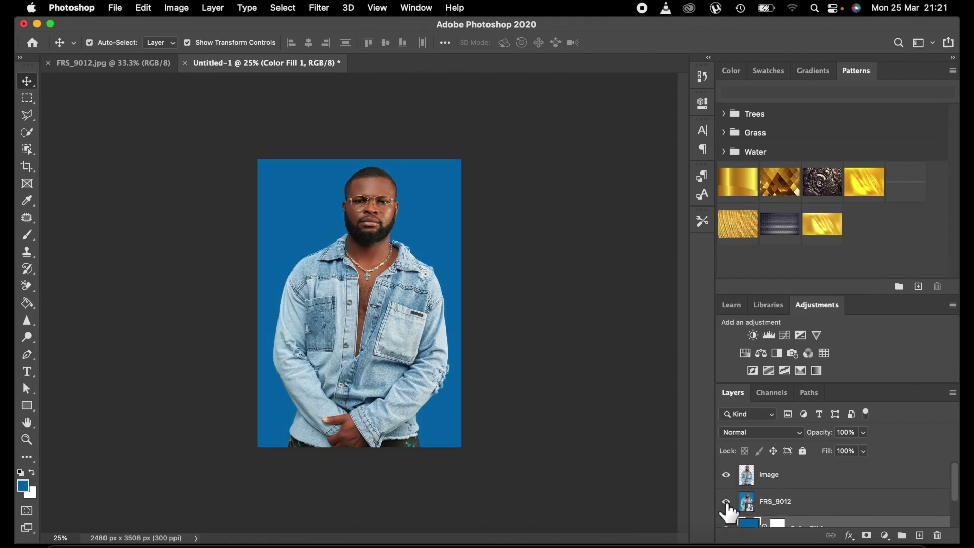
{"action": "left_click", "coordinate": [728, 502]}
{"action": "left_click", "coordinate": [727, 503]}
{"action": "left_click", "coordinate": [727, 502]}
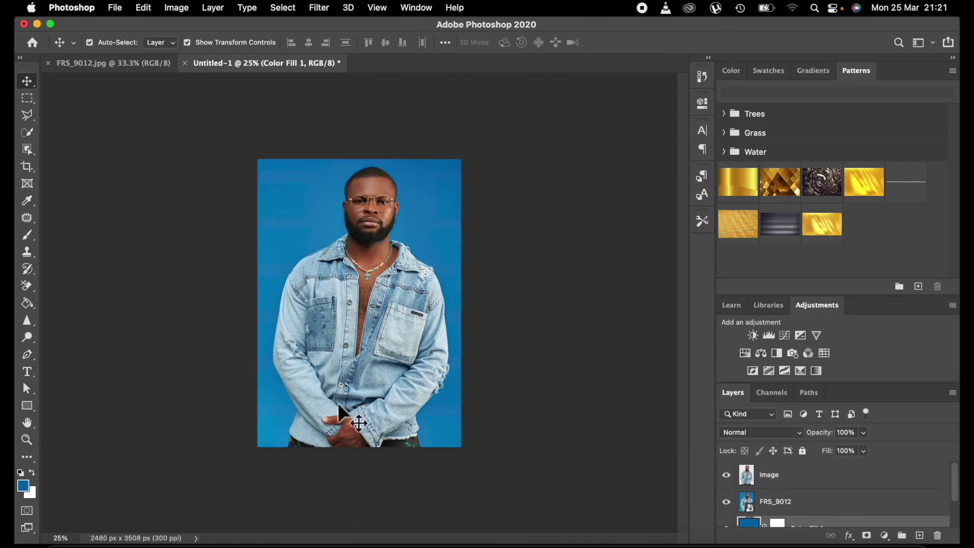
- Activate the Rectangle Tool and set the foreground colour to lighter blue #1482bf, sampled from the backdrop above the man's shoulder
{"action": "left_click", "coordinate": [28, 406]}
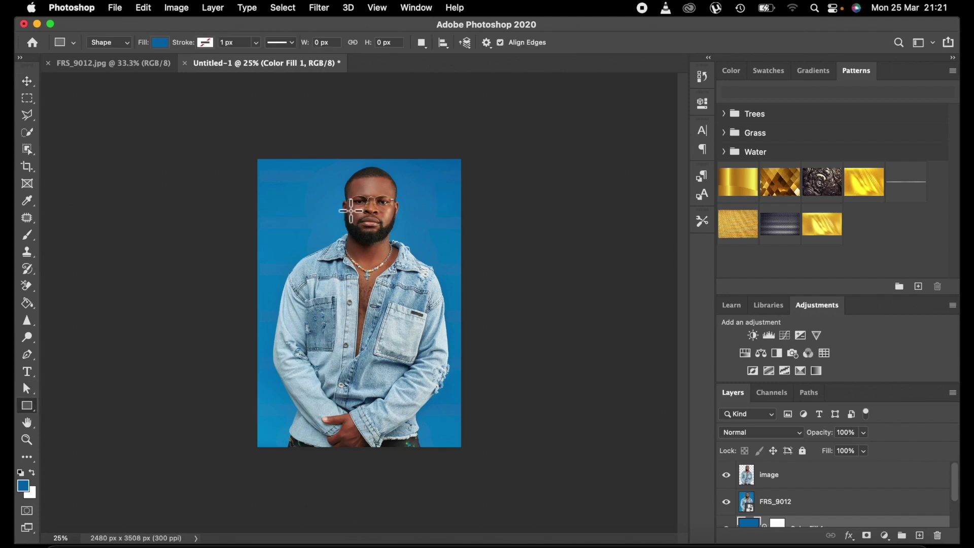
{"action": "left_click", "coordinate": [23, 488]}
{"action": "left_click", "coordinate": [312, 237]}
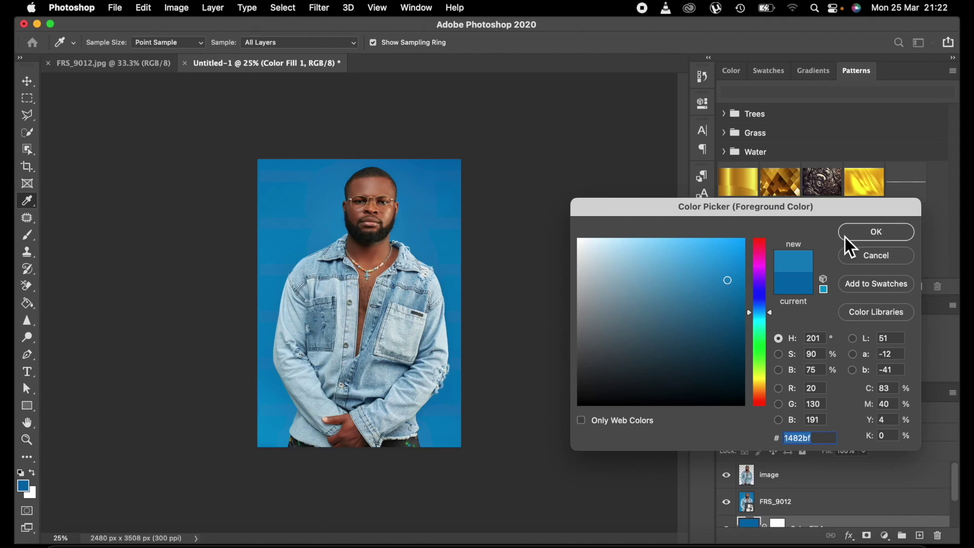
{"action": "left_click", "coordinate": [868, 236]}
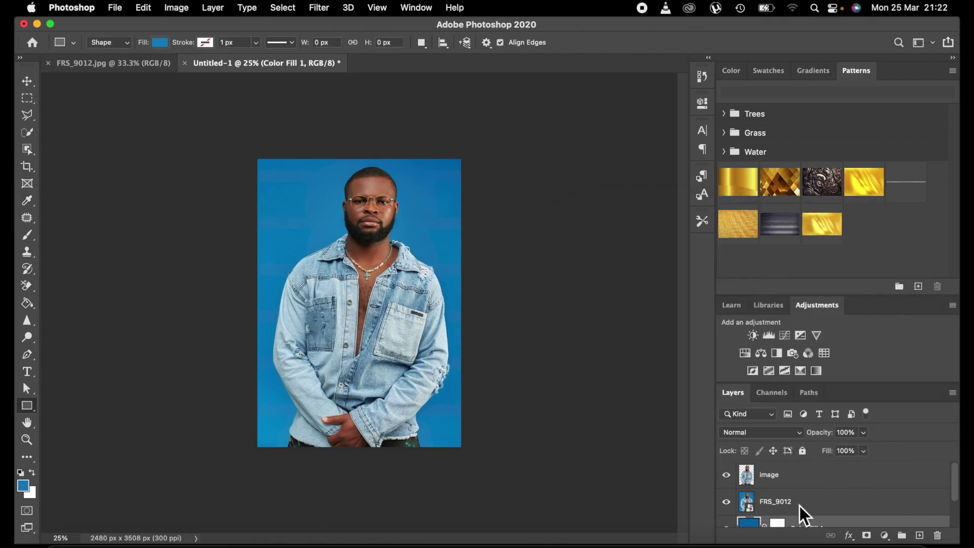
- Hide the FRS_9012 photo layer and add an empty layer between it and the "image" layer
{"action": "left_click", "coordinate": [729, 505]}
{"action": "left_click", "coordinate": [806, 510]}
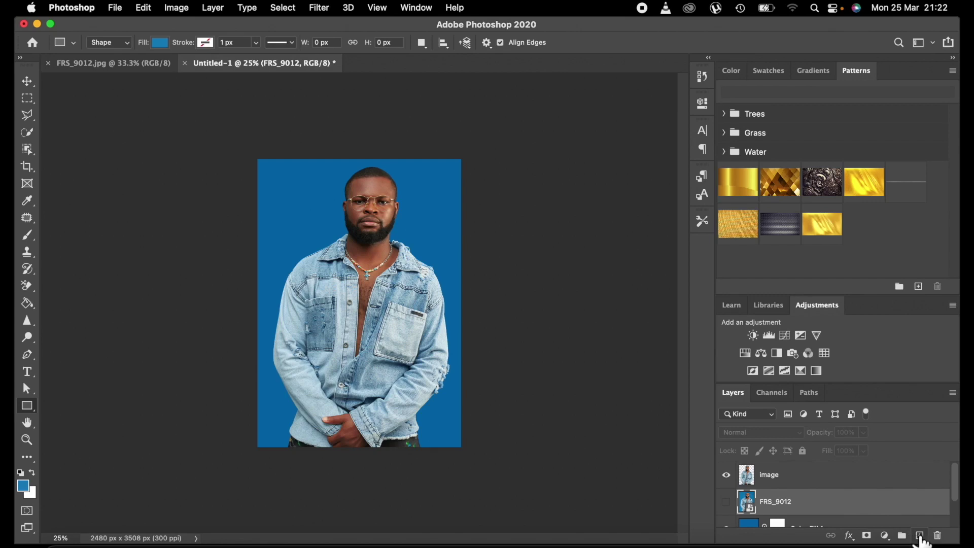
{"action": "left_click", "coordinate": [919, 536]}
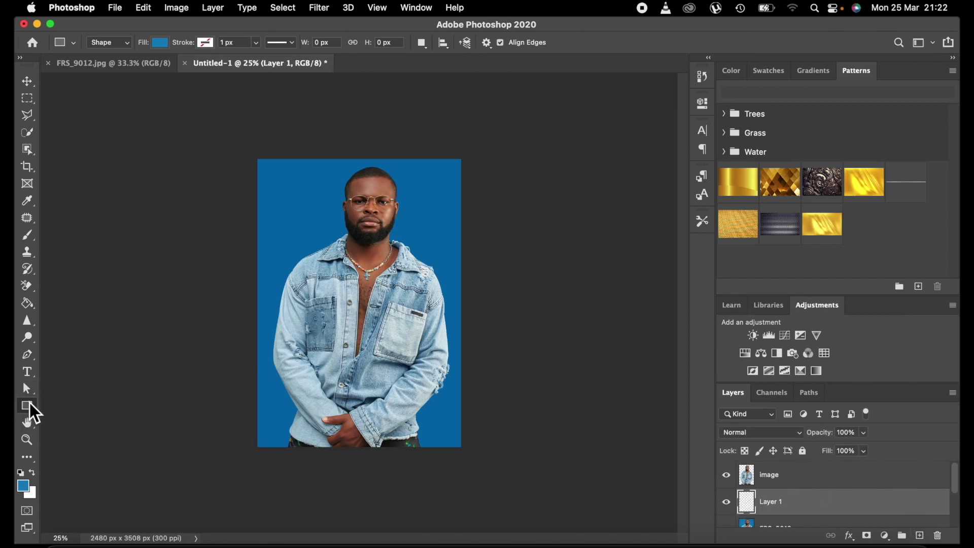
- Draw a filled circle about 1309 px in diameter over the man's chest, directly beneath the "image" layer, with the Ellipse Tool
{"action": "left_click", "coordinate": [29, 404]}
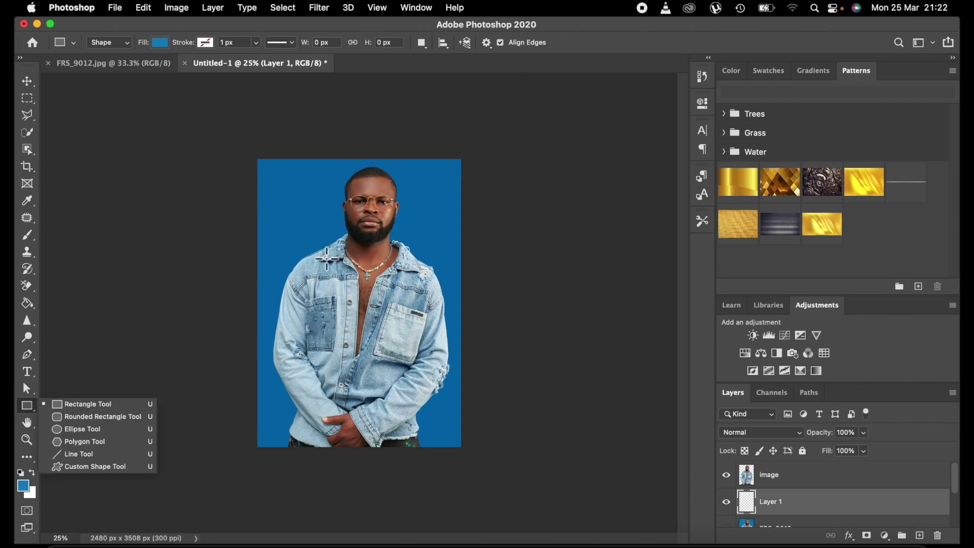
{"action": "left_click", "coordinate": [327, 259]}
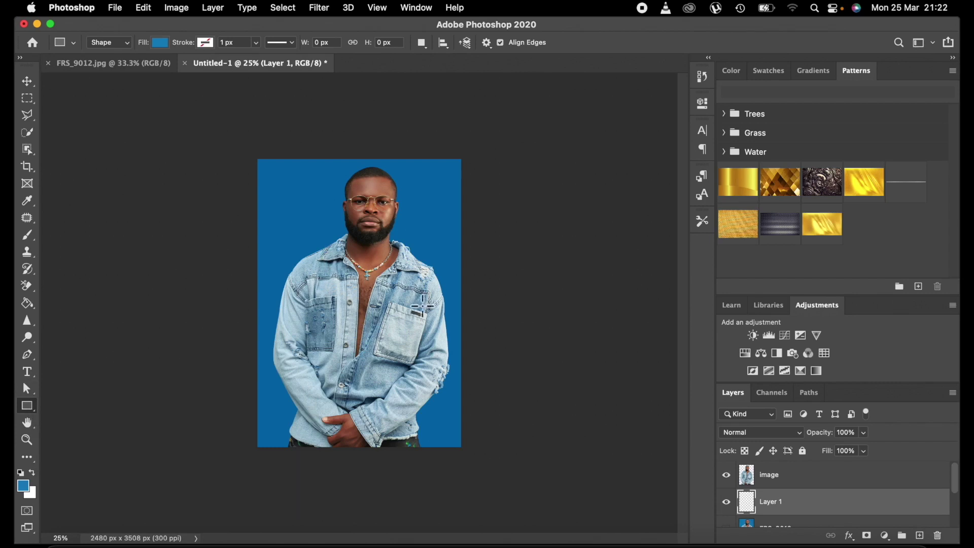
{"action": "left_click", "coordinate": [32, 406]}
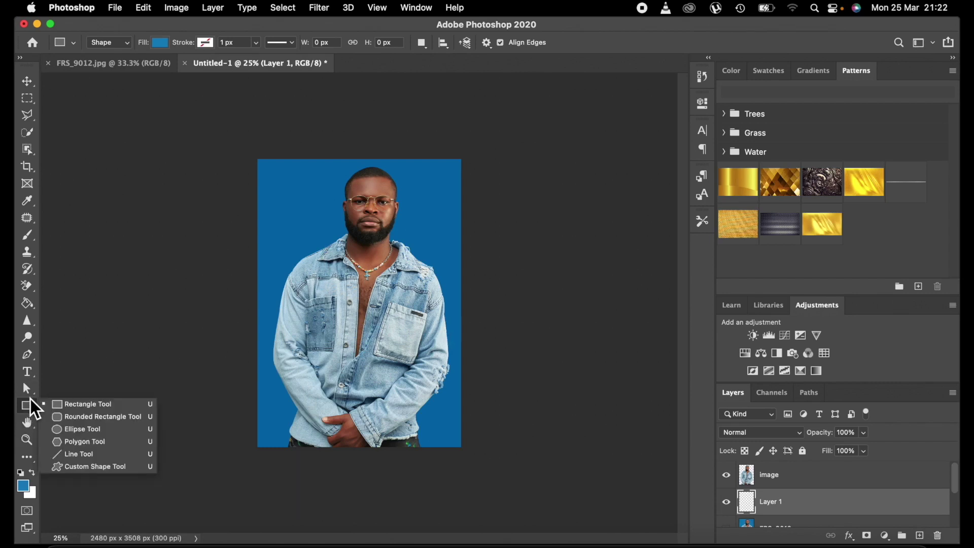
{"action": "left_click", "coordinate": [60, 430]}
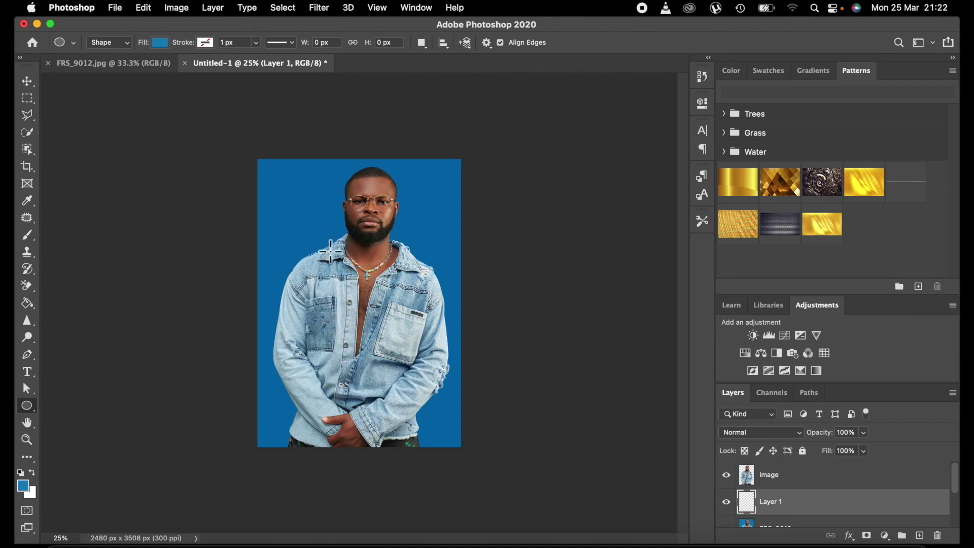
{"action": "left_click_drag", "start_coordinate": [338, 256], "coordinate": [439, 387]}
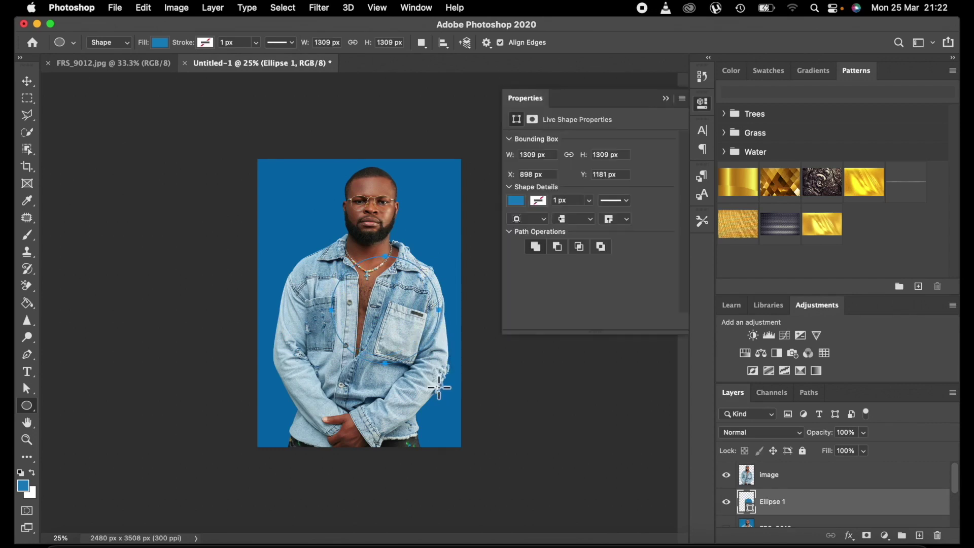
- Hide the "image" layer and move the circle to the canvas's horizontal centre, at about X 586 px, Y 994 px
{"action": "left_click", "coordinate": [27, 87]}
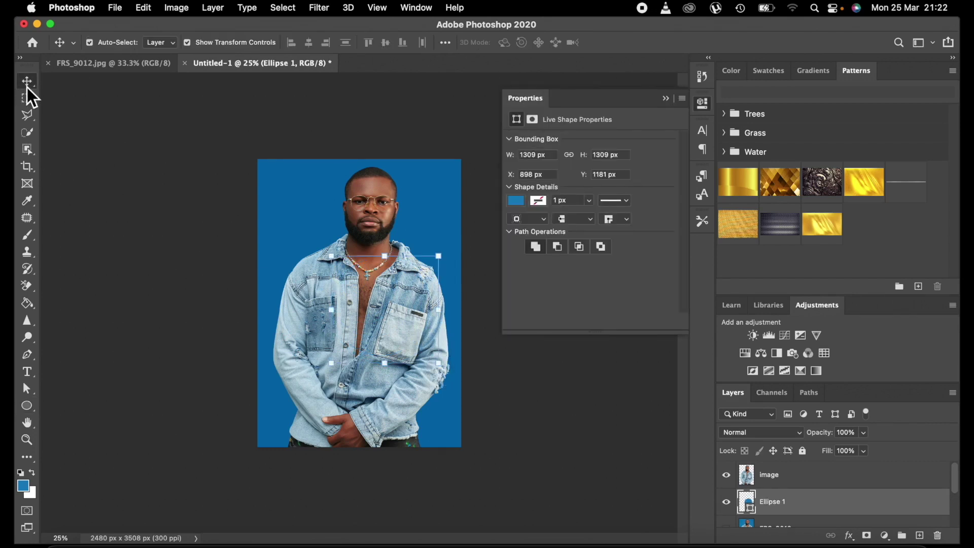
{"action": "left_click", "coordinate": [388, 307]}
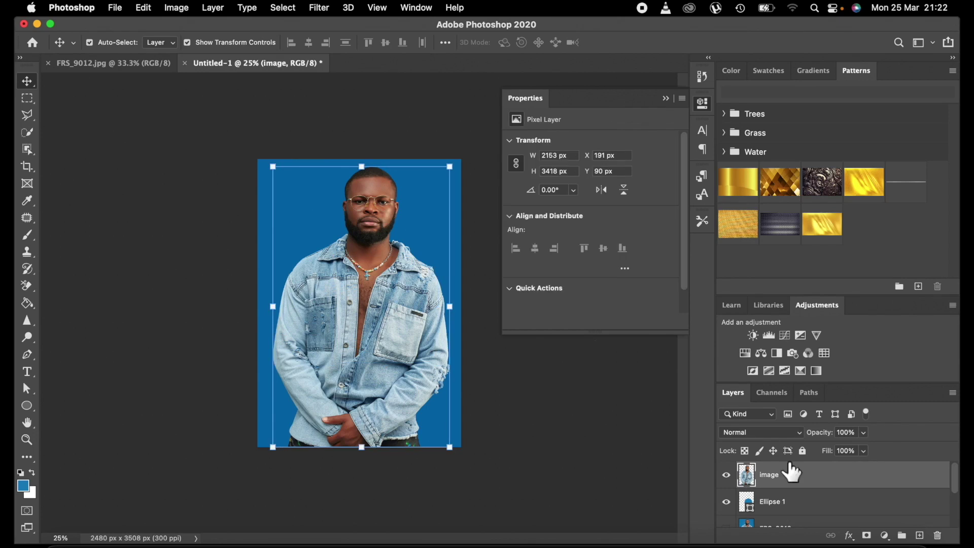
{"action": "left_click", "coordinate": [784, 502]}
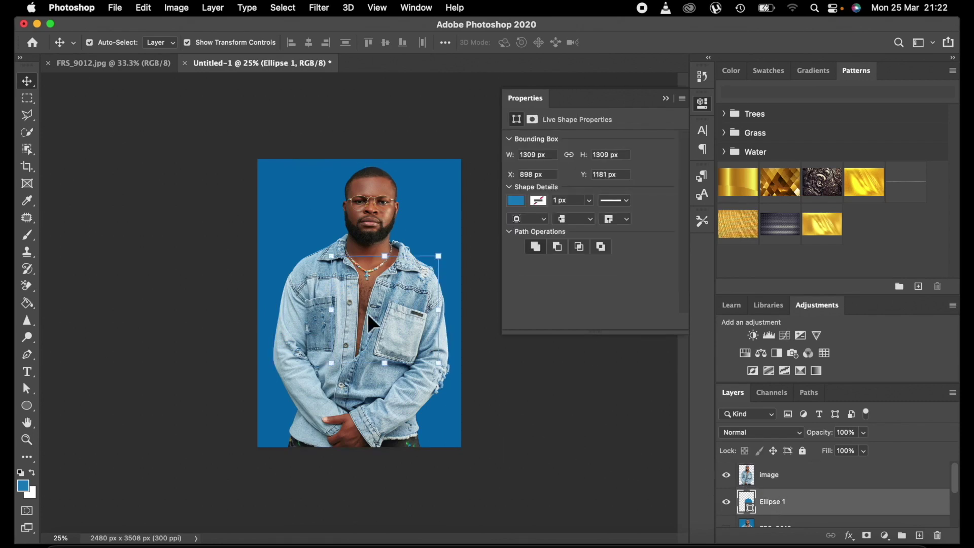
{"action": "left_click", "coordinate": [727, 475]}
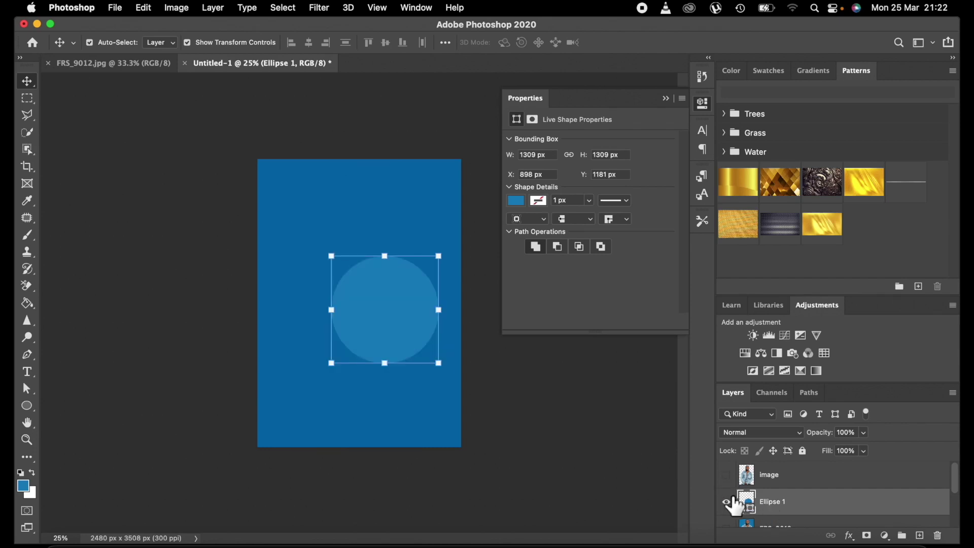
{"action": "left_click_drag", "start_coordinate": [401, 331], "coordinate": [371, 309]}
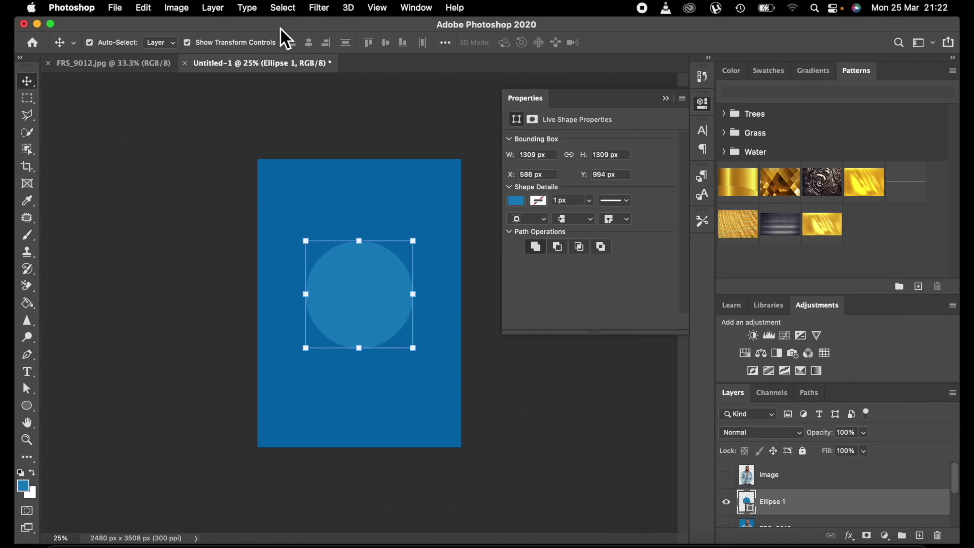
- Convert the circle to a smart object and apply a Box Blur with a radius of about 566 pixels
{"action": "left_click", "coordinate": [317, 10]}
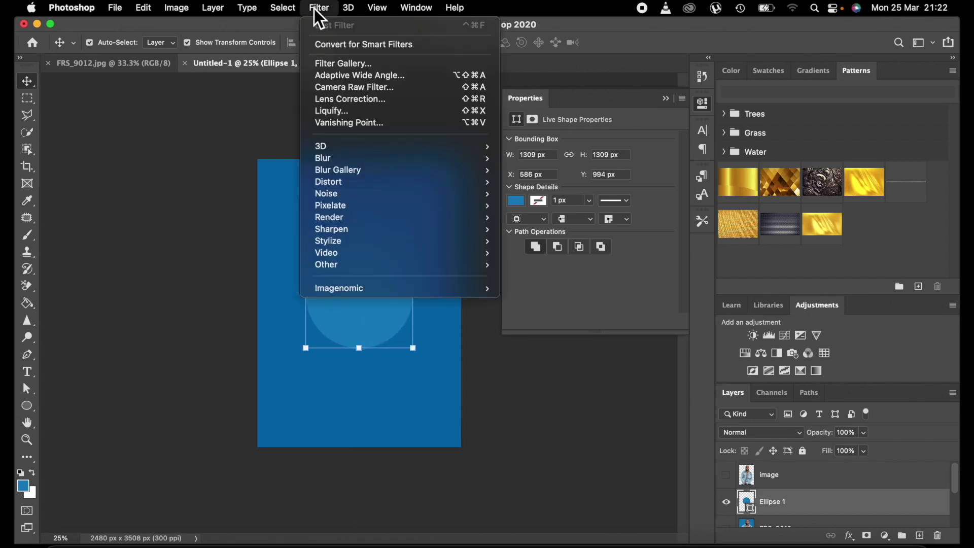
{"action": "mouse_move", "coordinate": [378, 158]}
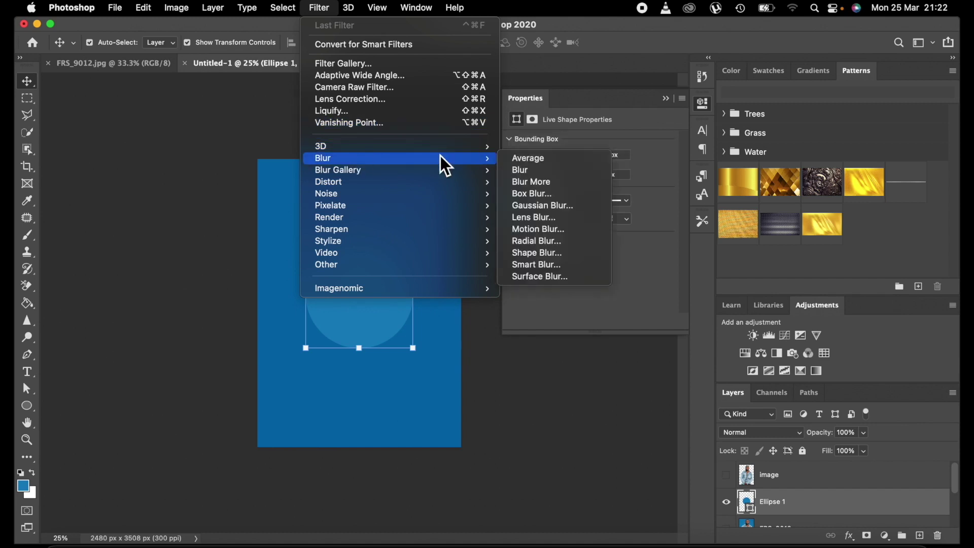
{"action": "left_click", "coordinate": [562, 196]}
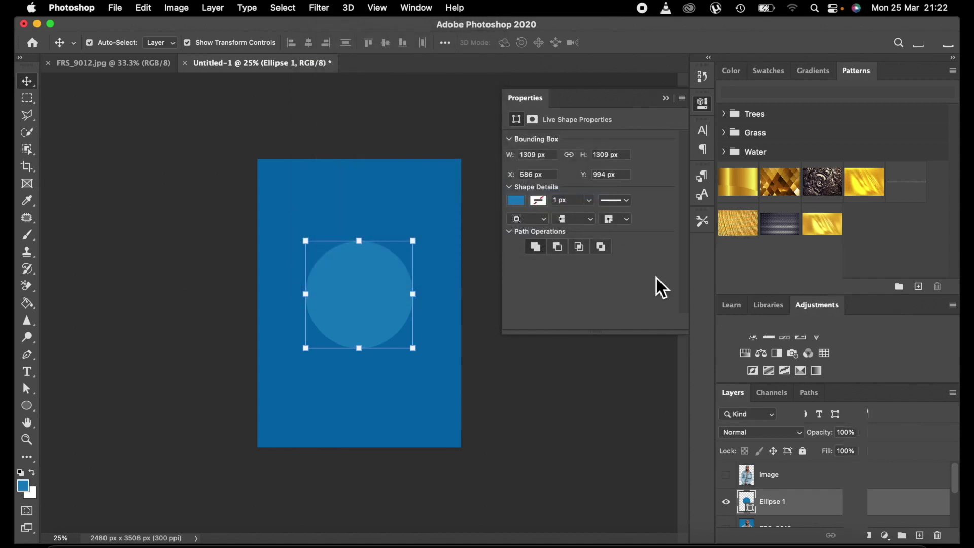
{"action": "left_click", "coordinate": [524, 240]}
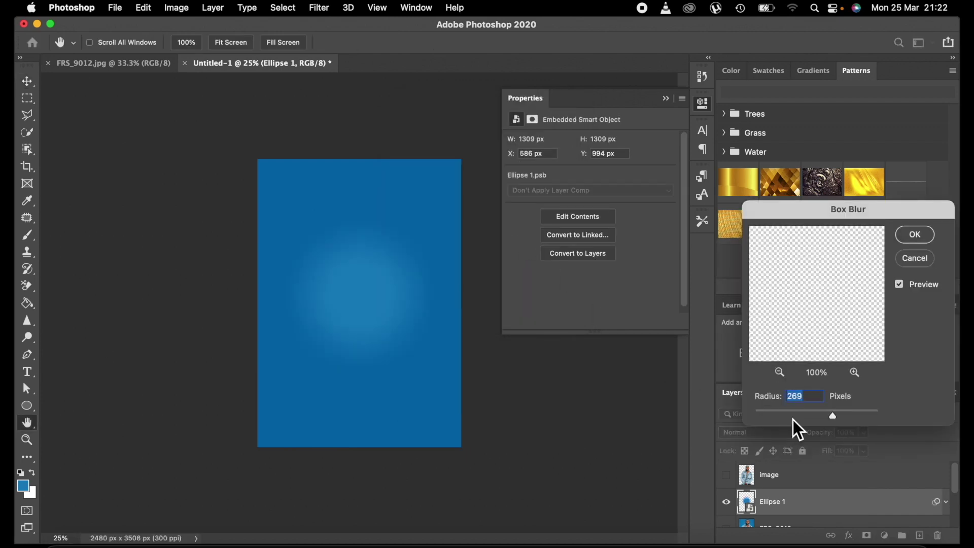
{"action": "left_click_drag", "start_coordinate": [833, 417], "coordinate": [839, 418]}
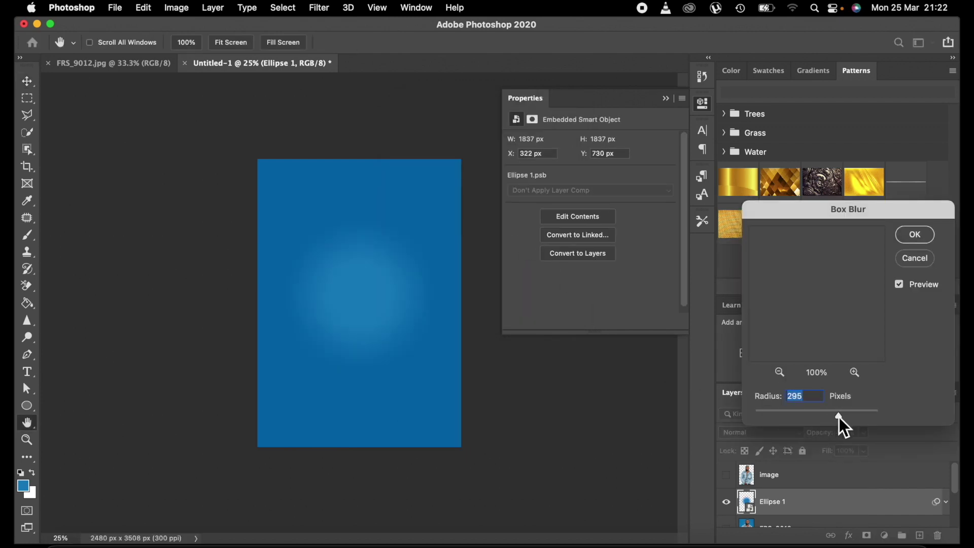
{"action": "left_click_drag", "start_coordinate": [839, 417], "coordinate": [846, 416]}
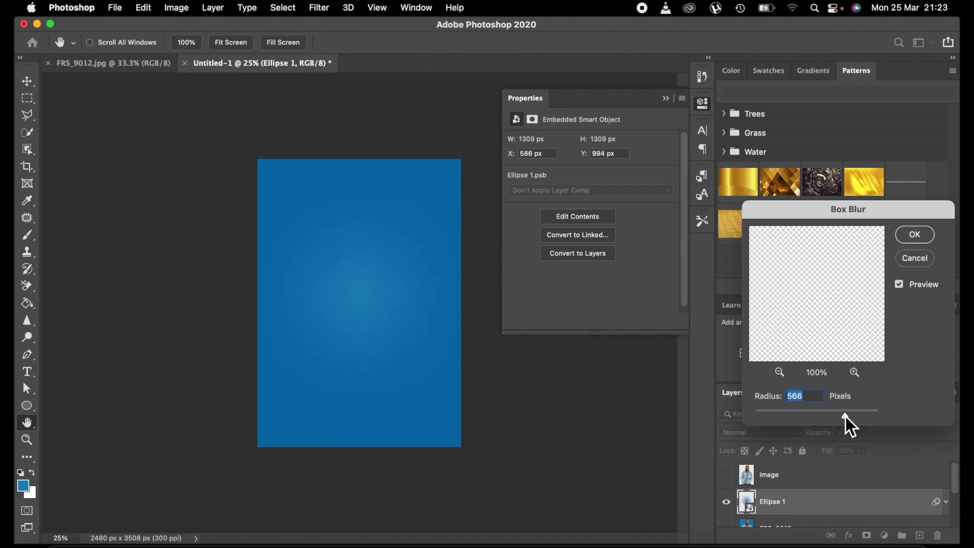
{"action": "left_click", "coordinate": [915, 239]}
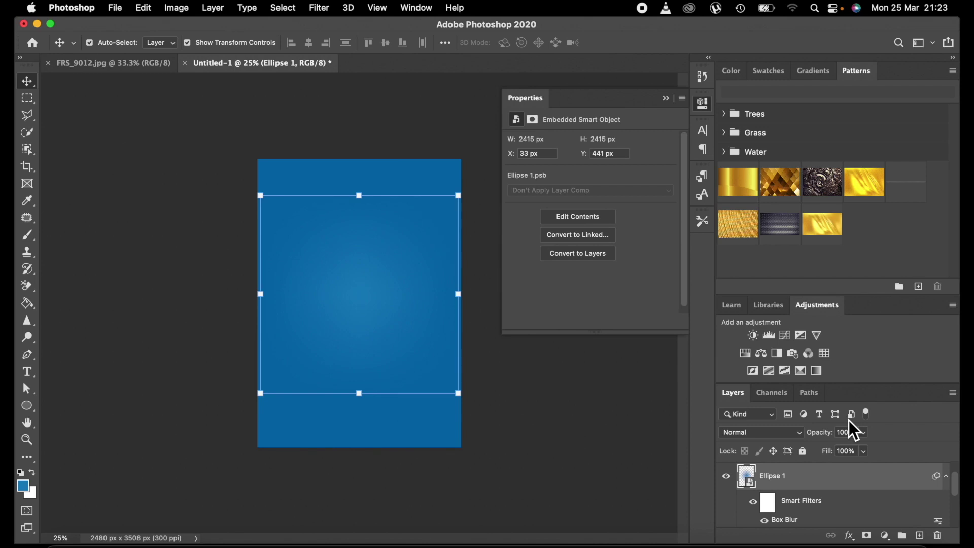
- Duplicate the blurred ellipse layer twice to strengthen the glow, and show the "image" layer
{"action": "key", "text": "super+j"}
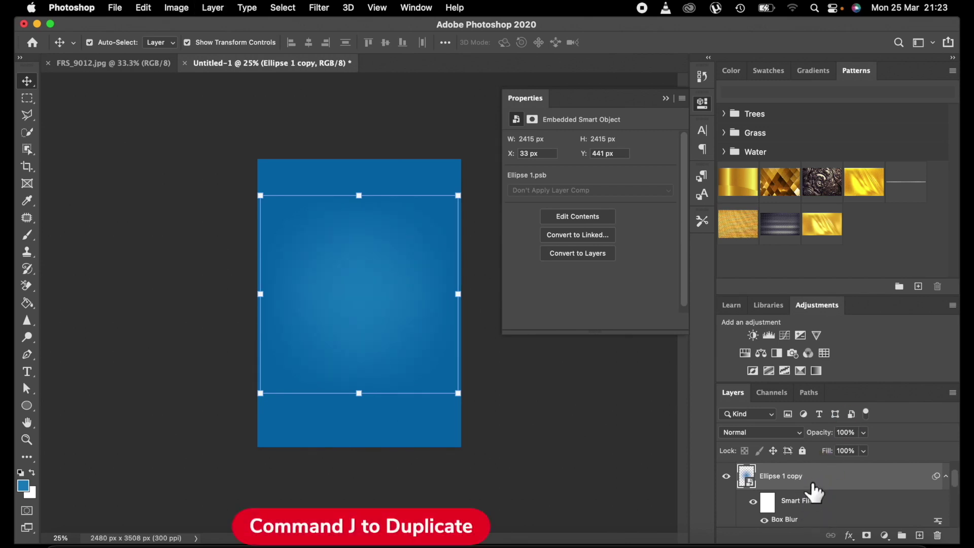
{"action": "key", "text": "super+j"}
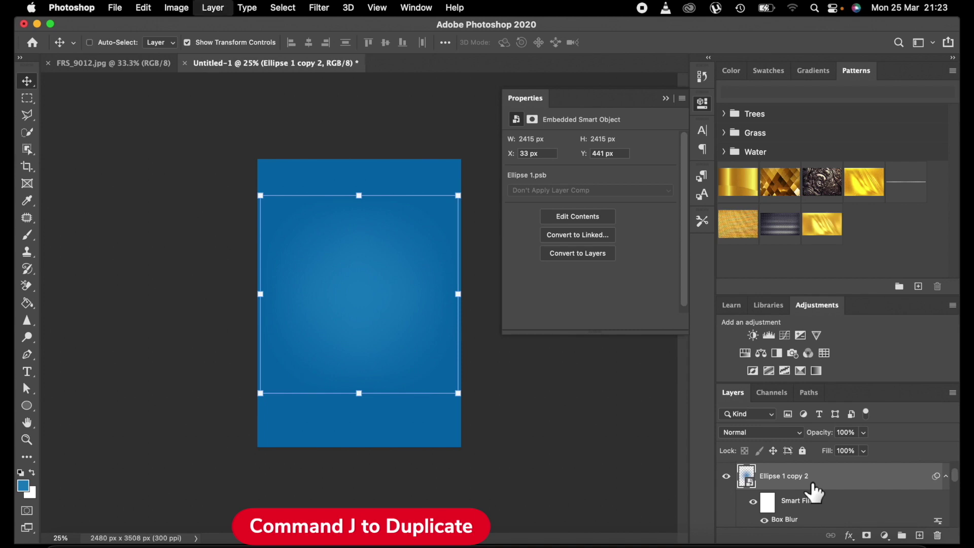
{"action": "key", "text": "super+j"}
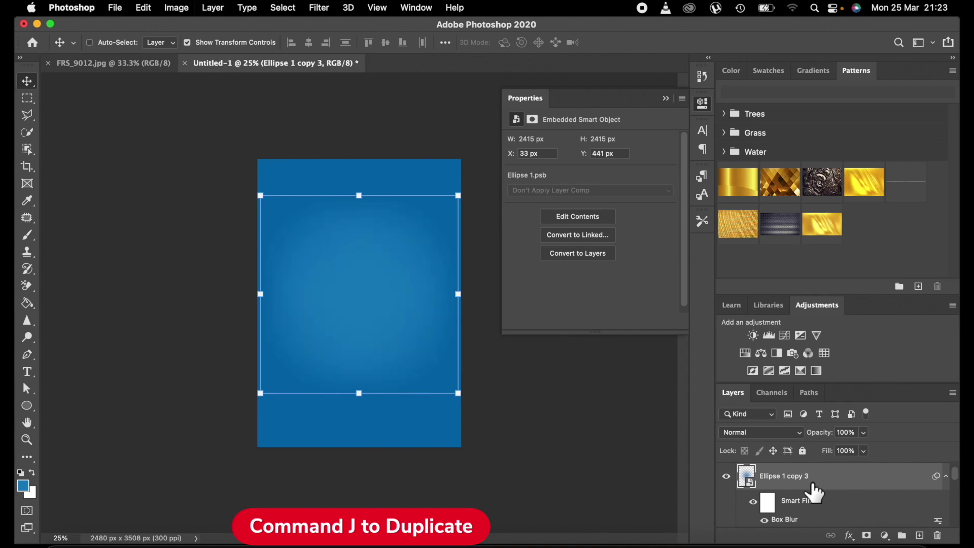
{"action": "key", "text": "super+z"}
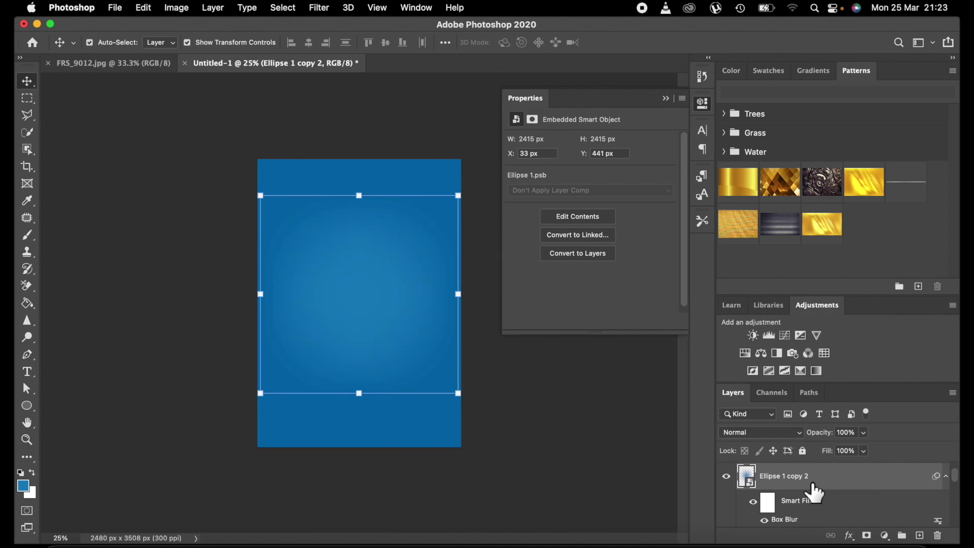
{"action": "scroll", "coordinate": [787, 491], "scroll_direction": "up", "scroll_amount": 1}
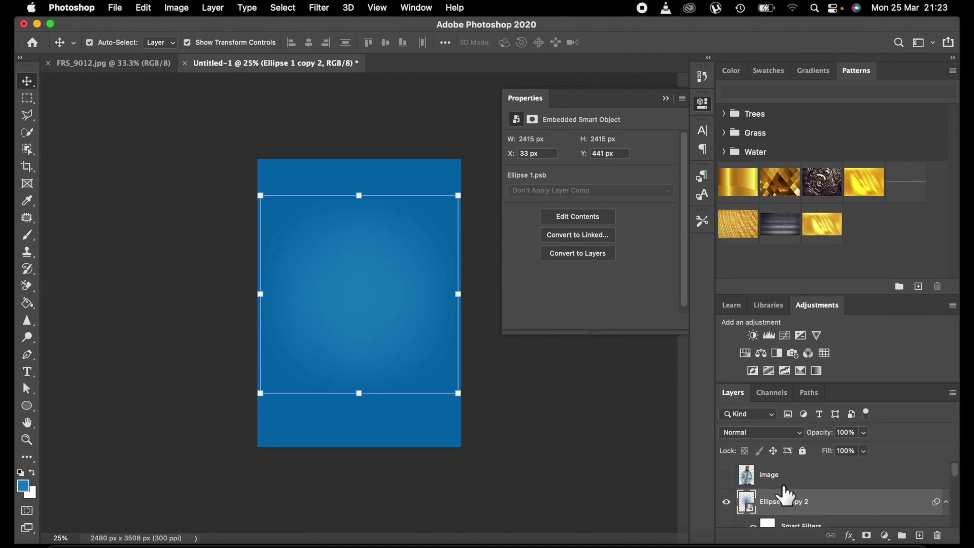
{"action": "left_click", "coordinate": [726, 476]}
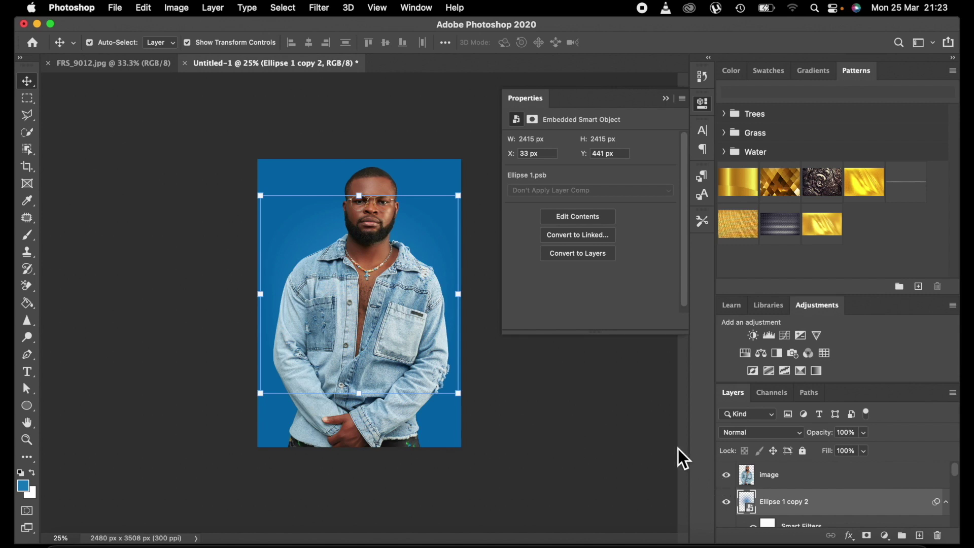
- Scale the man down to about 1884 × 3007 px and place him centred, resting on the canvas's lower edge
{"action": "left_click", "coordinate": [363, 283]}
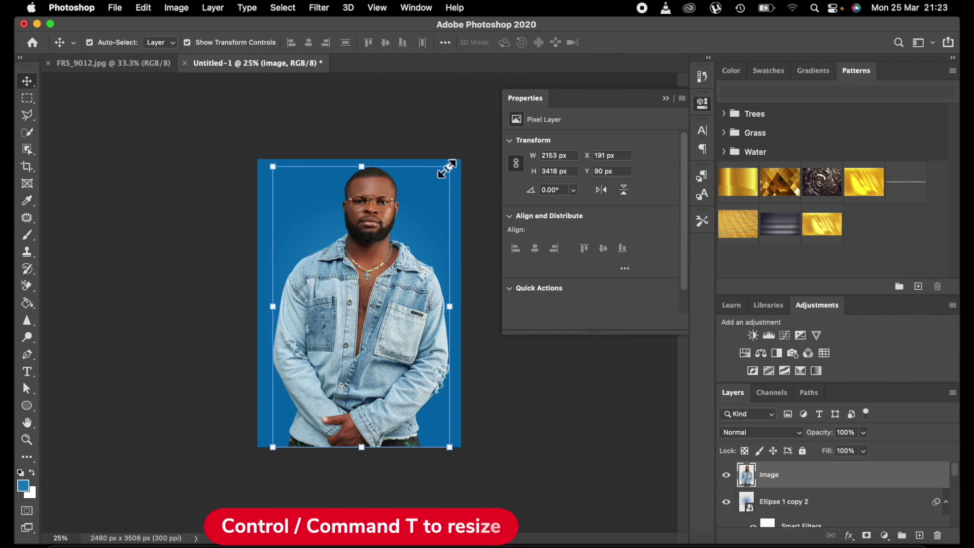
{"action": "key", "text": "super+t"}
{"action": "left_click_drag", "start_coordinate": [447, 168], "coordinate": [428, 201]}
{"action": "left_click_drag", "start_coordinate": [374, 393], "coordinate": [383, 395]}
{"action": "left_click_drag", "start_coordinate": [440, 195], "coordinate": [437, 191]}
{"action": "left_click_drag", "start_coordinate": [282, 453], "coordinate": [284, 455]}
{"action": "key", "text": "Return"}
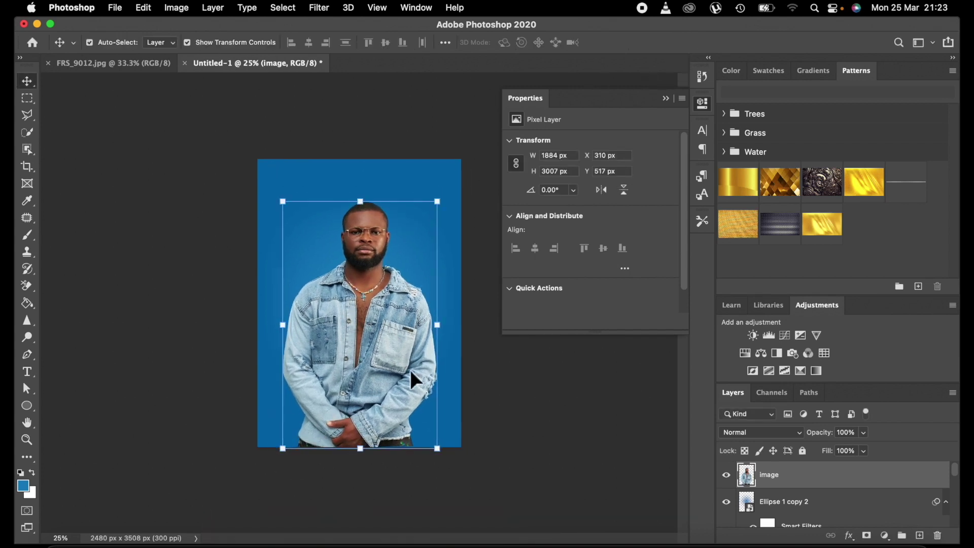
{"action": "left_click_drag", "start_coordinate": [357, 342], "coordinate": [357, 341]}
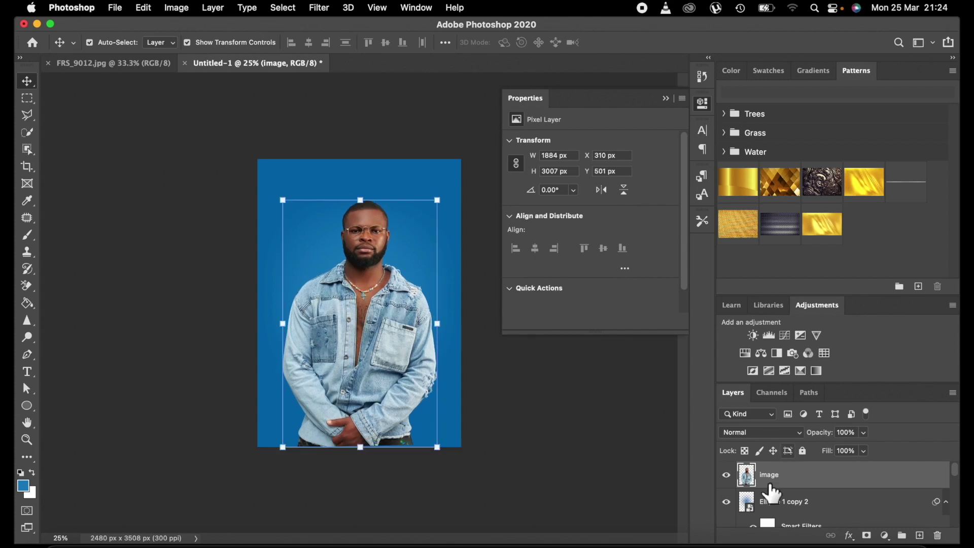
- Swap the foreground and background colours and add the text "DESIGN" in 30 pt Baskerville beside the man's head, directly beneath the "image" layer
{"action": "left_click", "coordinate": [801, 508]}
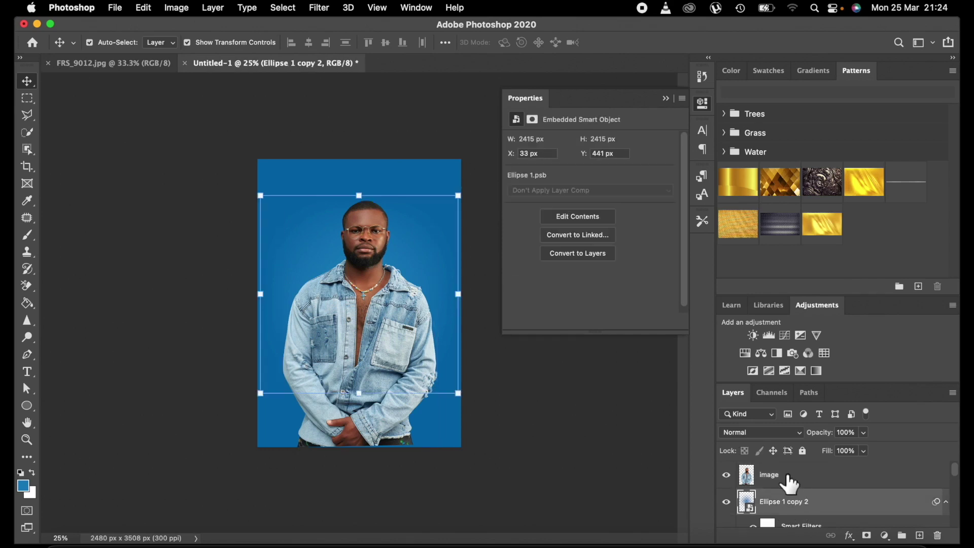
{"action": "left_click", "coordinate": [30, 473]}
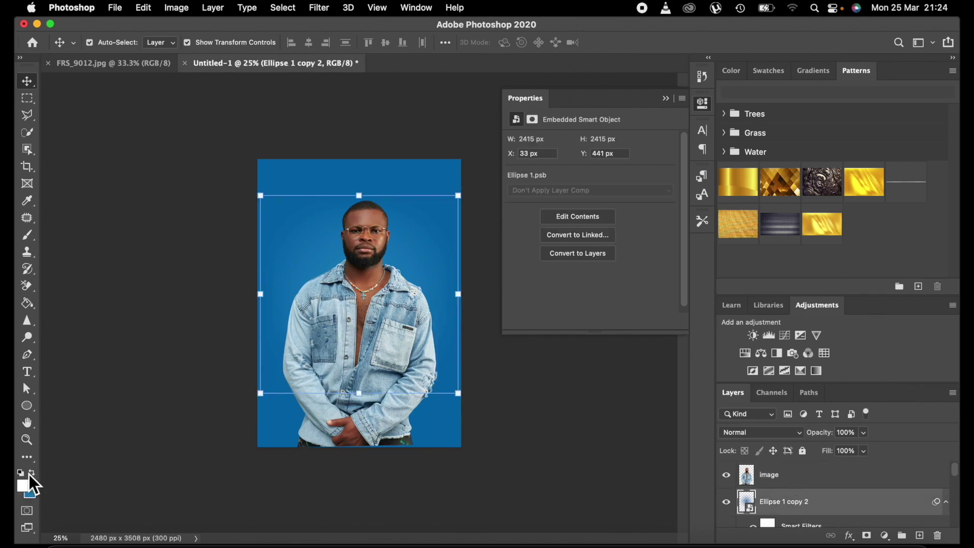
{"action": "left_click", "coordinate": [28, 373]}
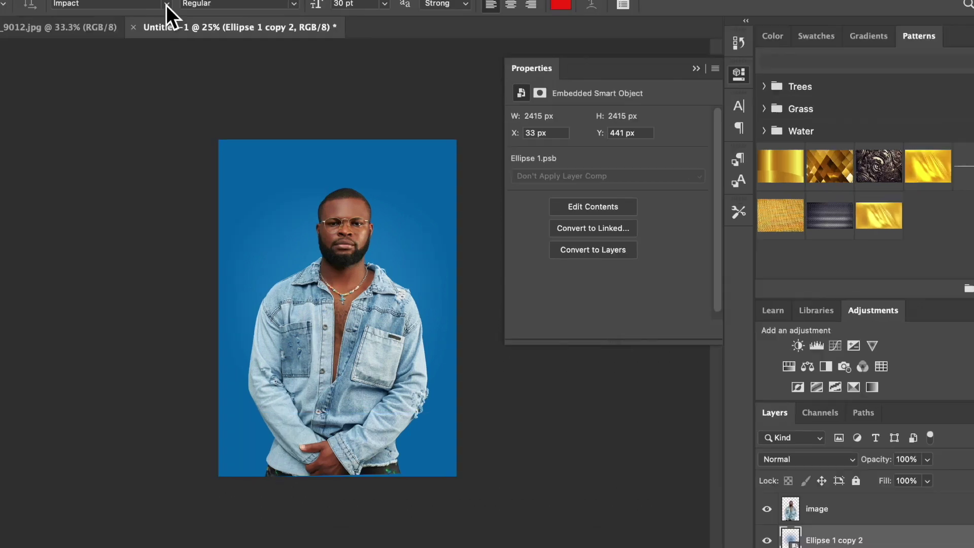
{"action": "left_click", "coordinate": [214, 43]}
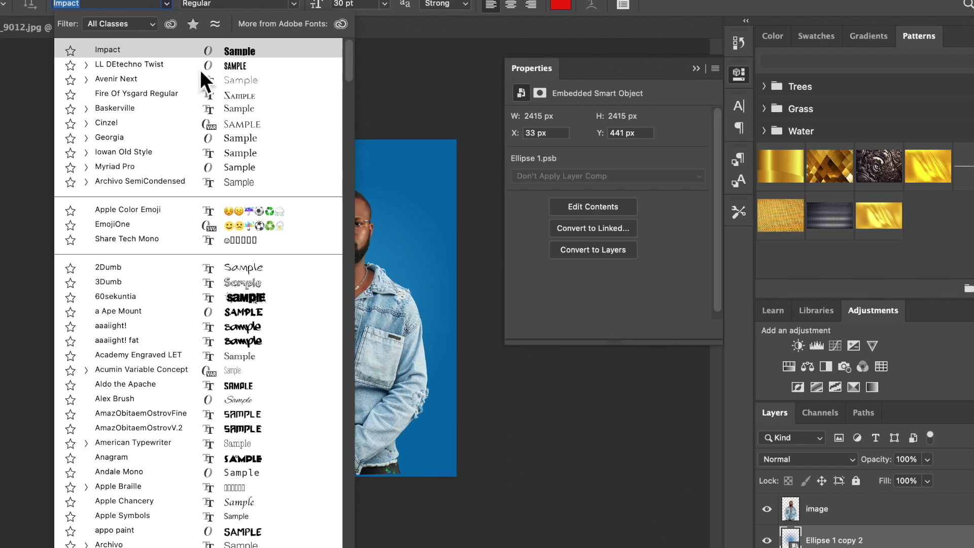
{"action": "left_click", "coordinate": [263, 108]}
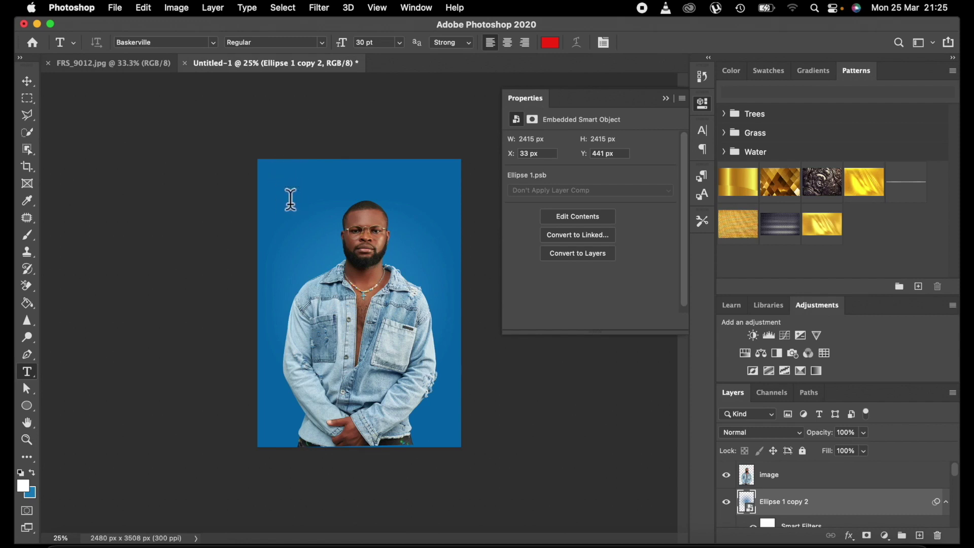
{"action": "left_click", "coordinate": [291, 199]}
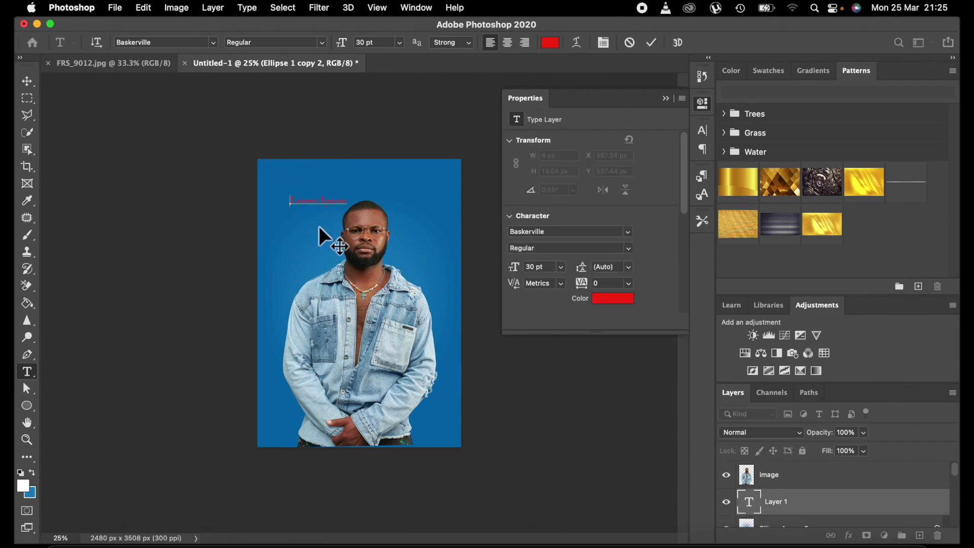
{"action": "type", "text": "DESIGN"}
{"action": "left_click", "coordinate": [652, 42]}
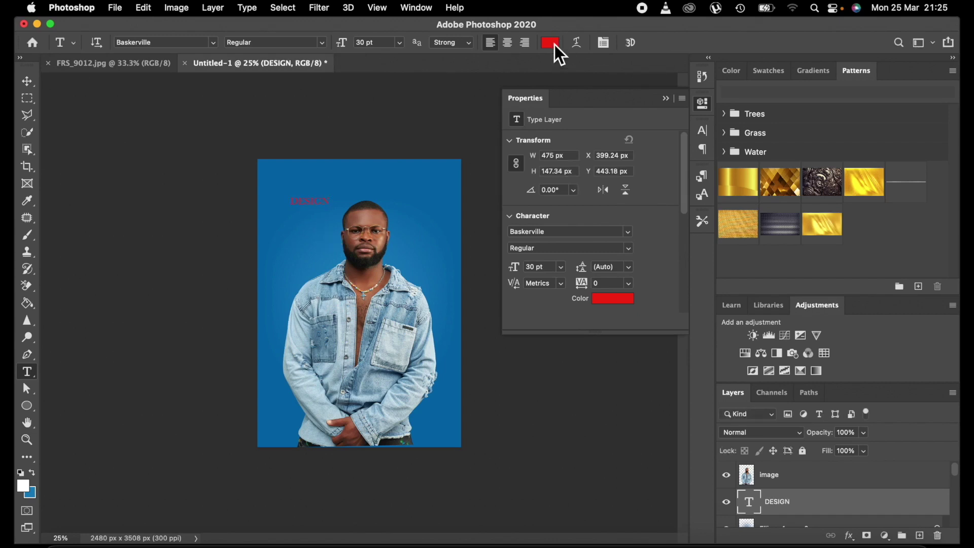
- Change the DESIGN text colour to white and activate the Move Tool
{"action": "left_click", "coordinate": [550, 43]}
{"action": "left_click_drag", "start_coordinate": [589, 261], "coordinate": [578, 238]}
{"action": "left_click", "coordinate": [857, 232]}
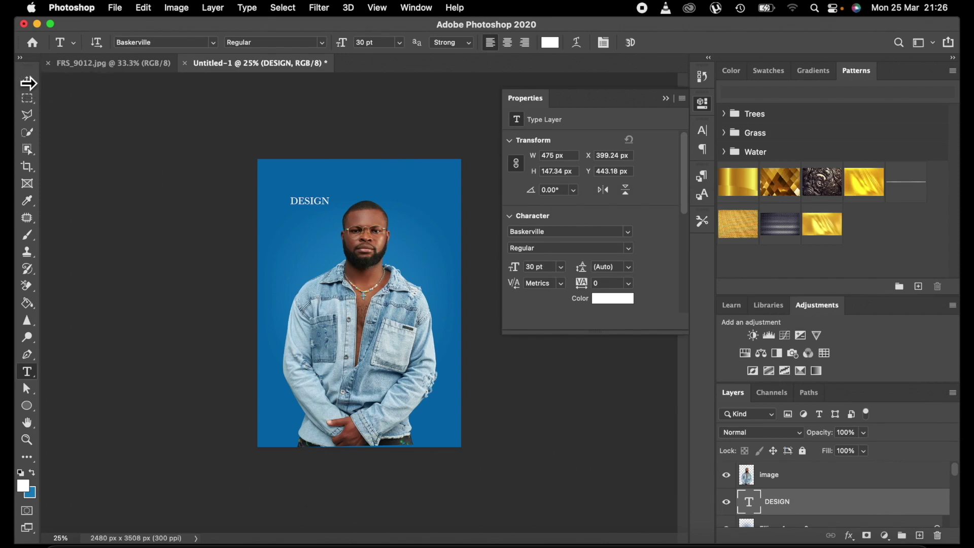
{"action": "left_click", "coordinate": [26, 82]}
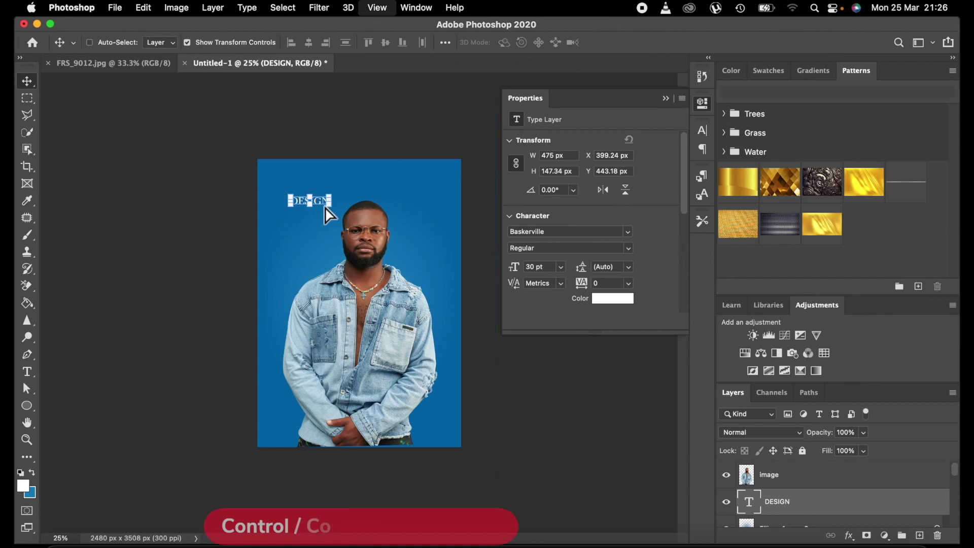
- Scale up the DESIGN text to span the full canvas width and place it near the canvas's upper edge, just above the man's head
{"action": "key", "text": "super+equal"}
{"action": "key", "text": "super+equal"}
{"action": "left_click", "coordinate": [666, 98]}
{"action": "key", "text": "super+t"}
{"action": "left_click_drag", "start_coordinate": [303, 242], "coordinate": [564, 276]}
{"action": "key", "text": "Return"}
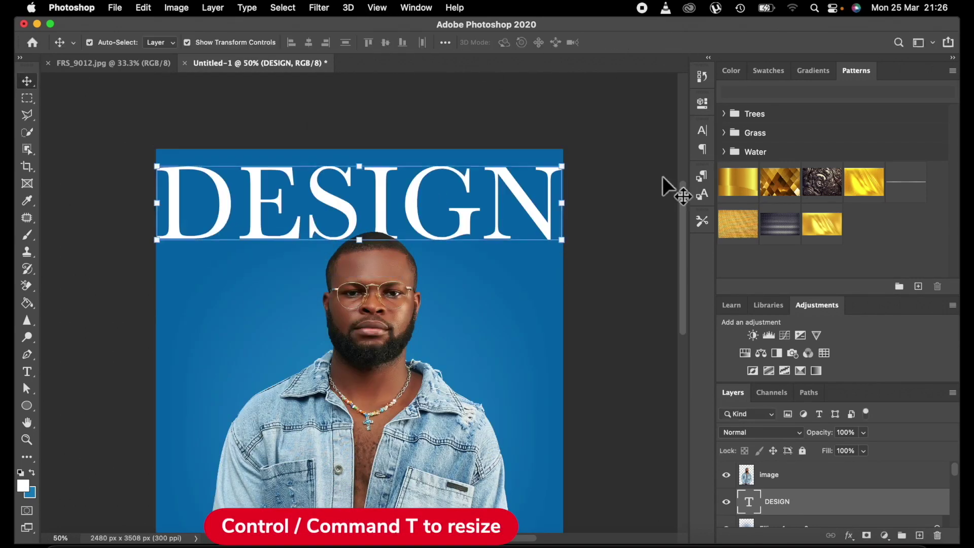
{"action": "left_click", "coordinate": [655, 221]}
{"action": "scroll", "coordinate": [379, 317], "scroll_direction": "down", "scroll_amount": 10}
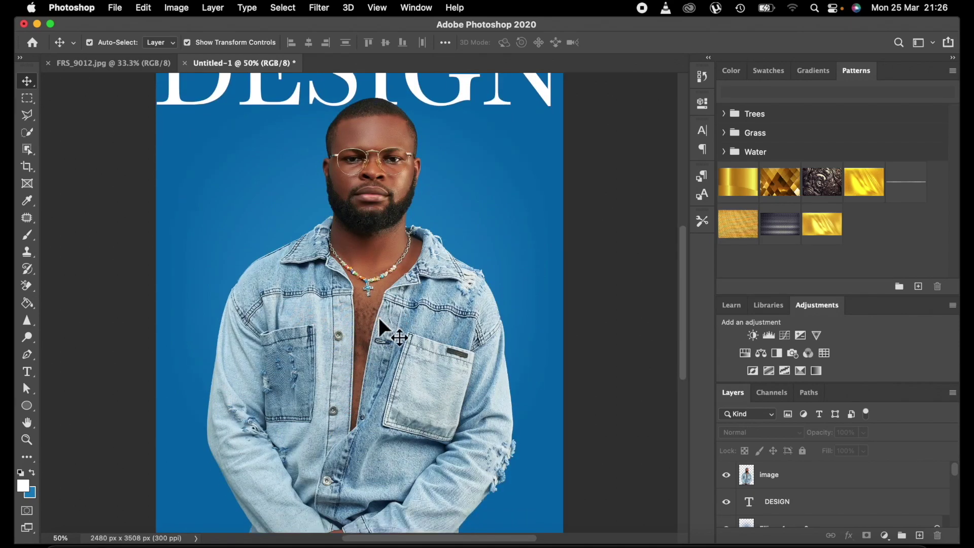
- Scale the man up to 104.84% with his base on the canvas's lower edge, so his head overlaps the DESIGN text
{"action": "key", "text": "super+minus"}
{"action": "key", "text": "super+minus"}
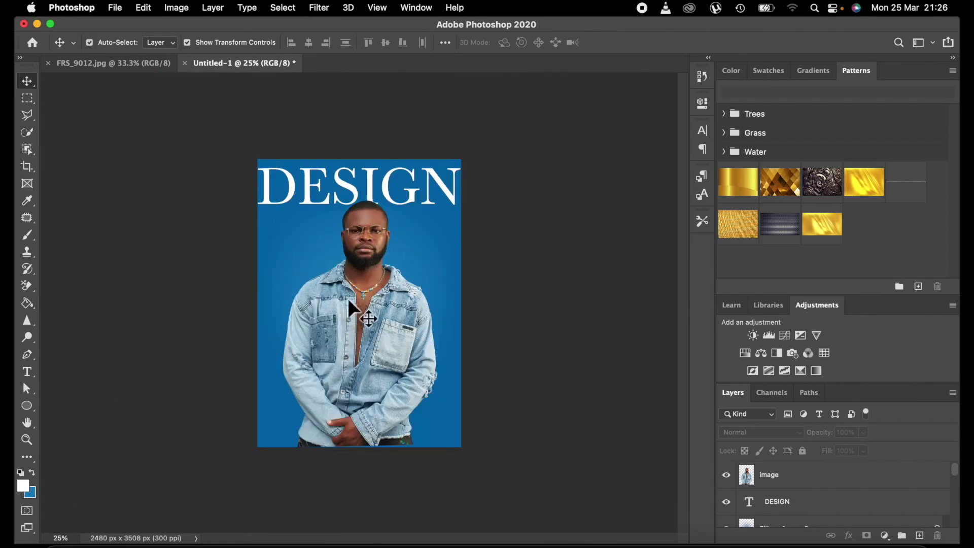
{"action": "left_click", "coordinate": [364, 208]}
{"action": "left_click_drag", "start_coordinate": [283, 201], "coordinate": [281, 189]}
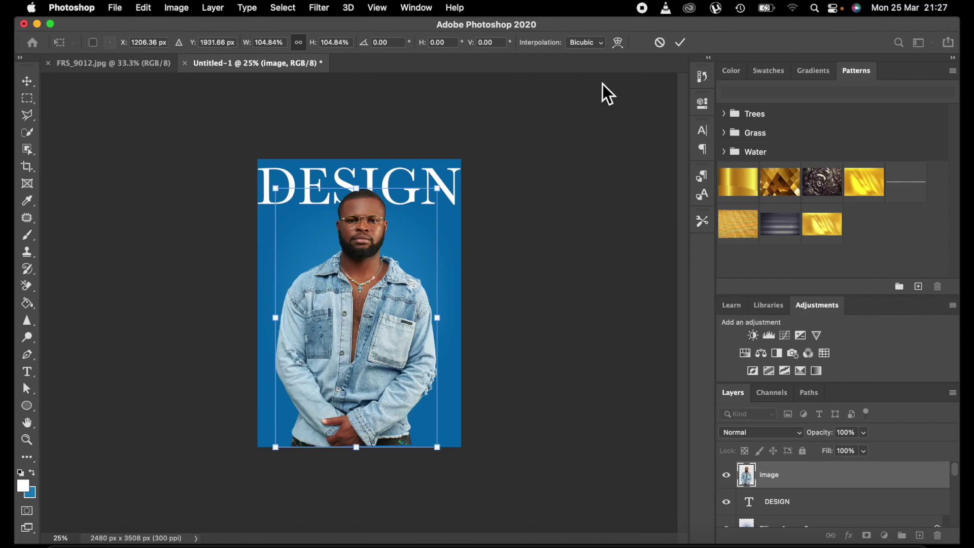
{"action": "left_click", "coordinate": [681, 42]}
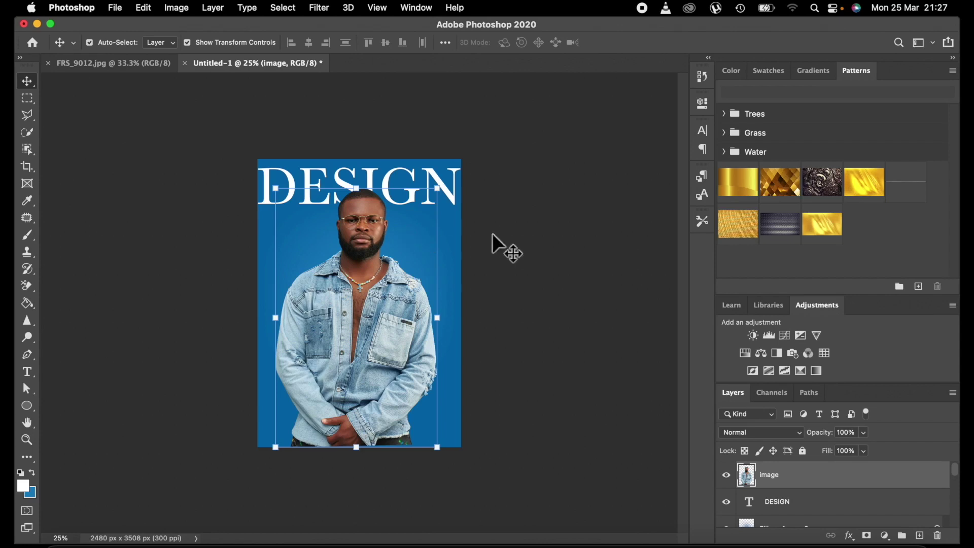
- Add a new layer above the "image" layer and place the text "AFRICA" in 30 pt Baskerville on the blue area beside the man's face
{"action": "key", "text": "super+equal"}
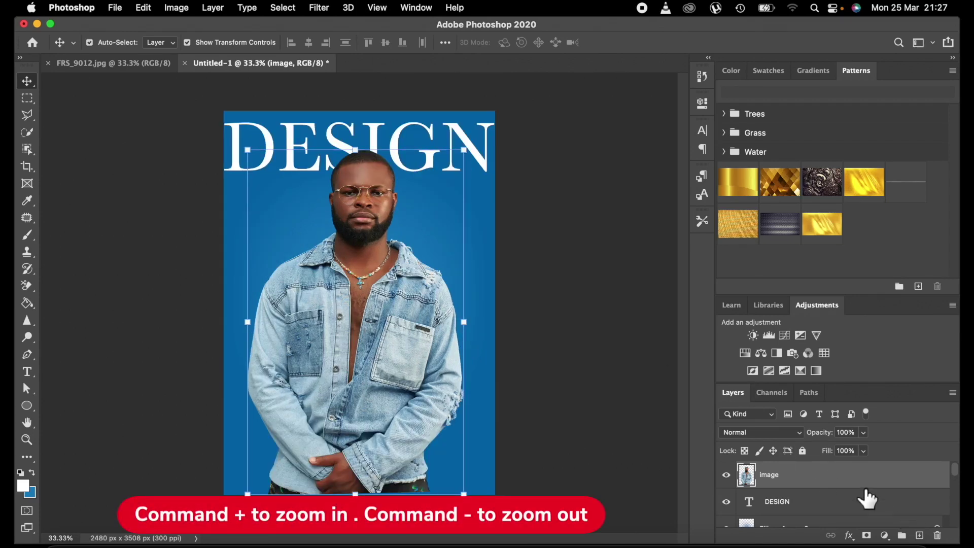
{"action": "left_click", "coordinate": [799, 502]}
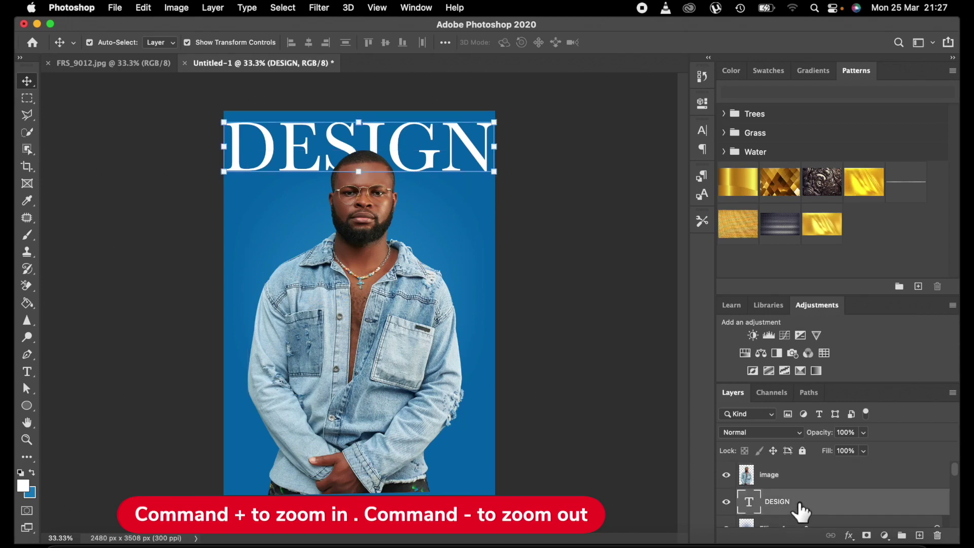
{"action": "left_click", "coordinate": [869, 482]}
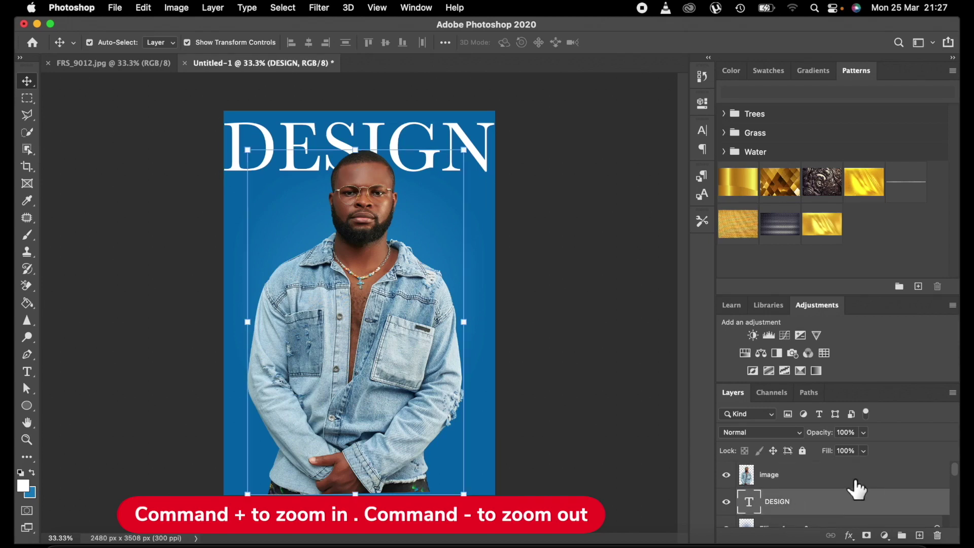
{"action": "left_click", "coordinate": [919, 536]}
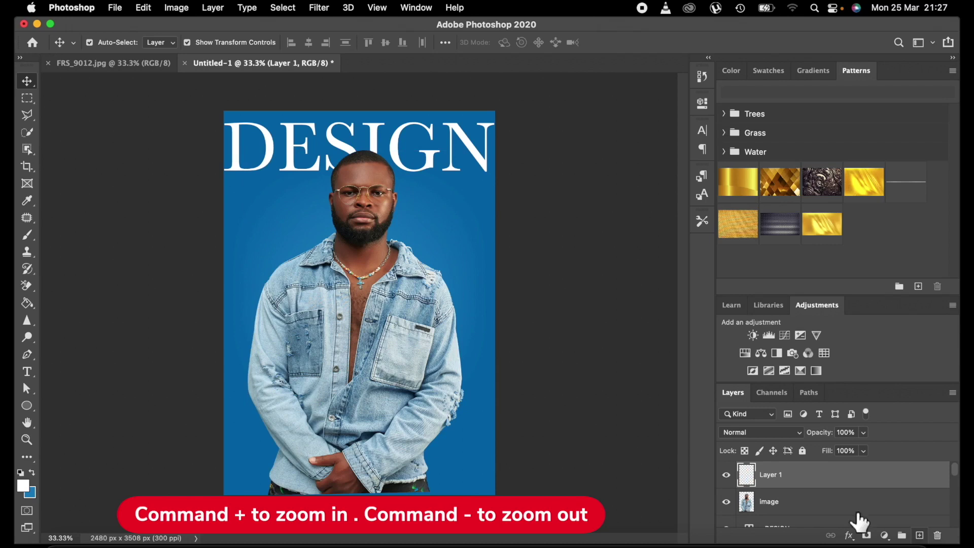
{"action": "left_click", "coordinate": [28, 373]}
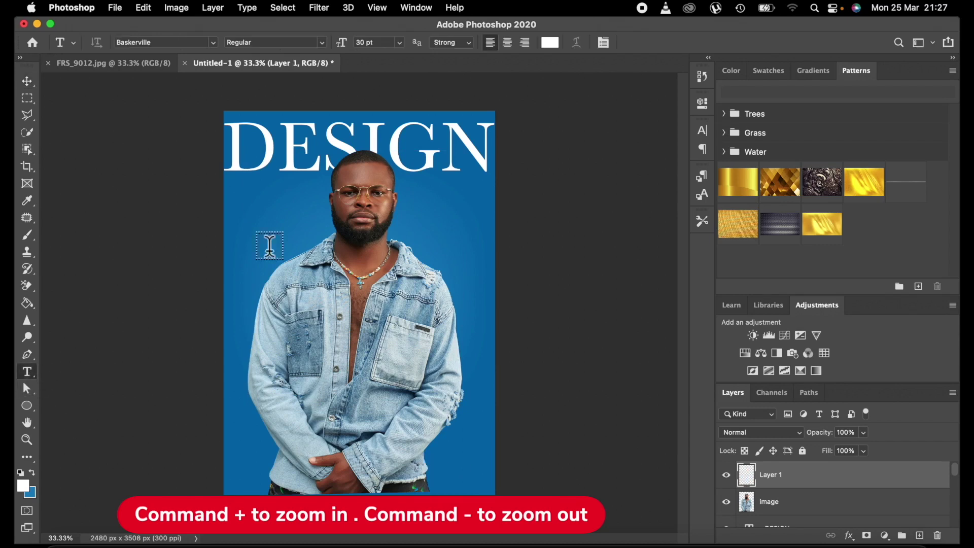
{"action": "left_click", "coordinate": [409, 198]}
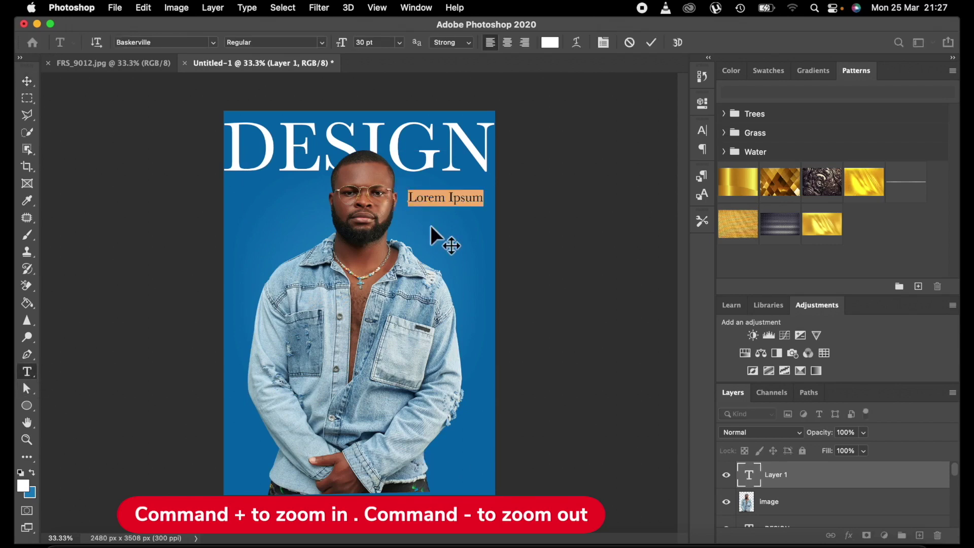
{"action": "key", "text": "BackSpace"}
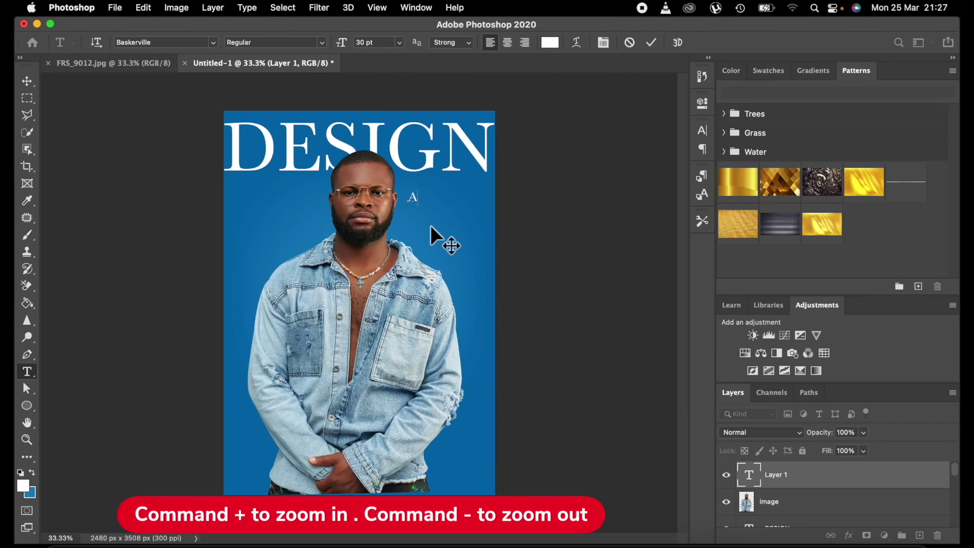
{"action": "type", "text": "AFRICA"}
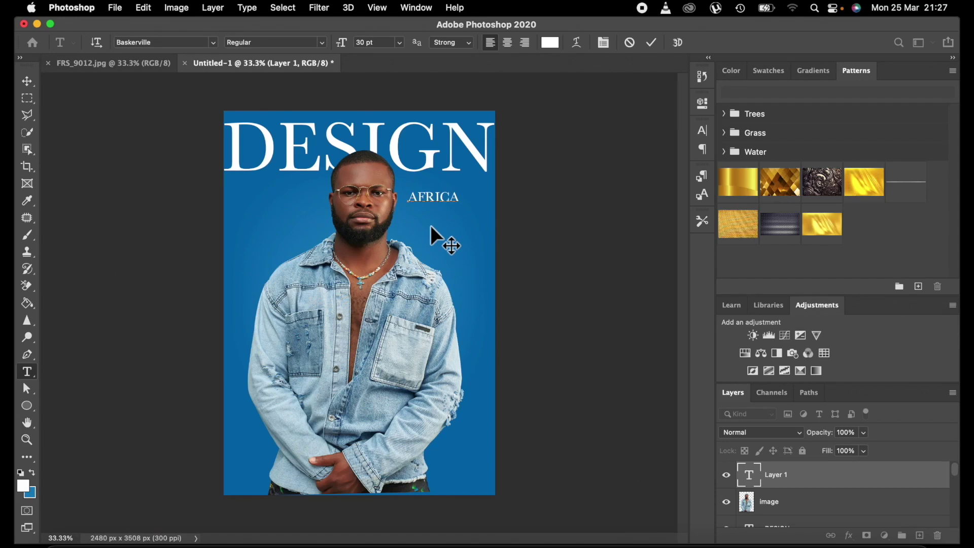
{"action": "left_click", "coordinate": [651, 43]}
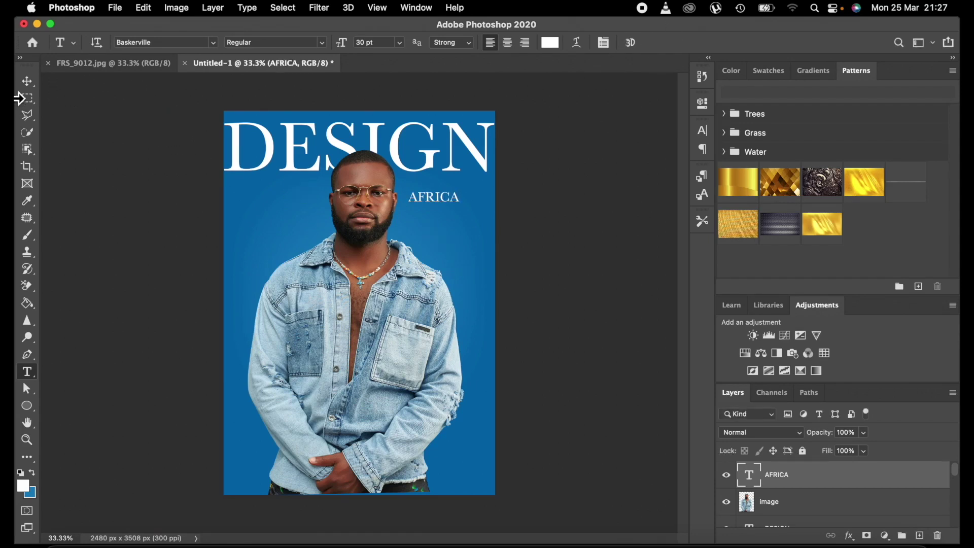
- Scale the AFRICA text to 178.15% and place it directly beneath the letters "GN" of DESIGN, beside the man's head
{"action": "left_click", "coordinate": [28, 82]}
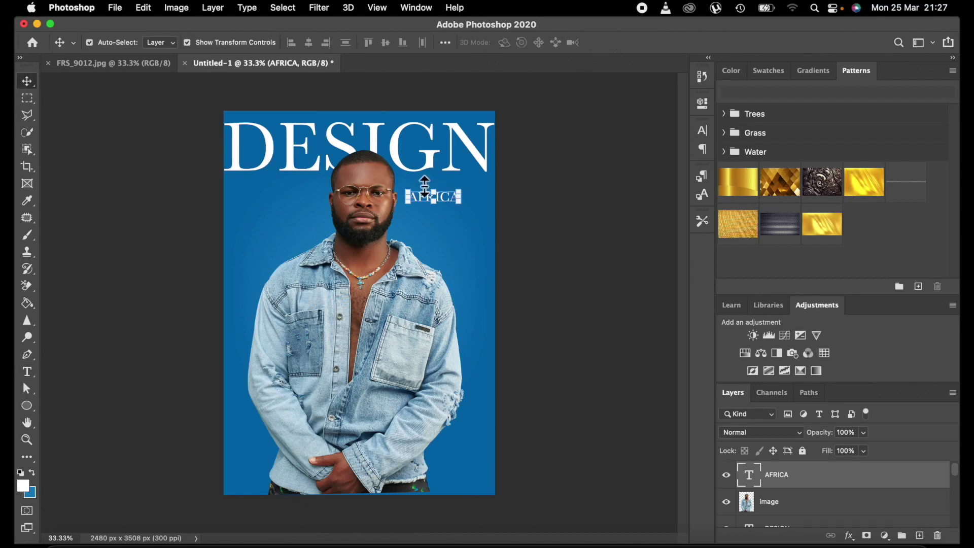
{"action": "key", "text": "super+plus"}
{"action": "key", "text": "super+plus"}
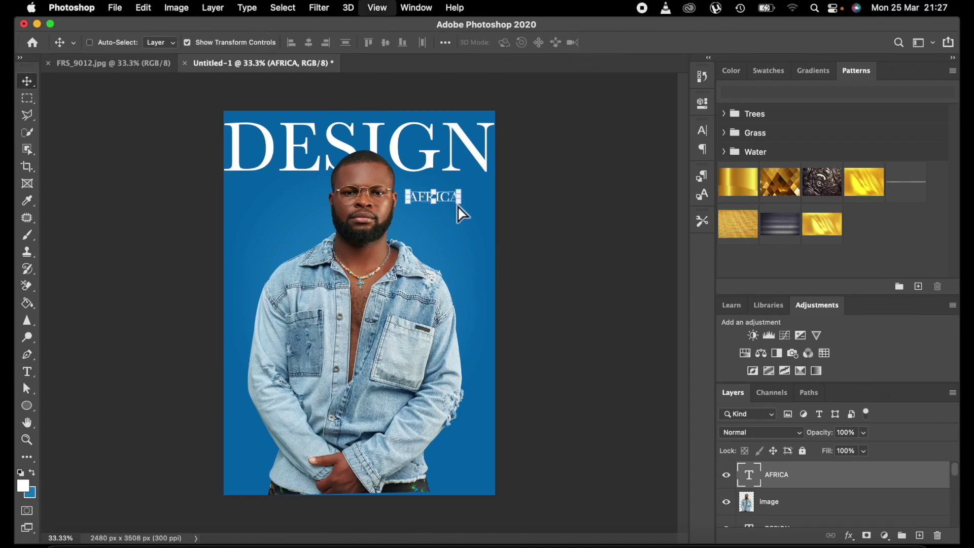
{"action": "scroll", "coordinate": [459, 209], "scroll_direction": "up", "scroll_amount": 5}
{"action": "left_click", "coordinate": [528, 228]}
{"action": "left_click_drag", "start_coordinate": [527, 228], "coordinate": [579, 254]}
{"action": "mouse_move", "coordinate": [425, 193]}
{"action": "left_mouse_down"}
{"action": "mouse_move", "coordinate": [412, 172]}
{"action": "mouse_move", "coordinate": [423, 179]}
{"action": "left_mouse_up"}
{"action": "left_click_drag", "start_coordinate": [475, 205], "coordinate": [477, 181]}
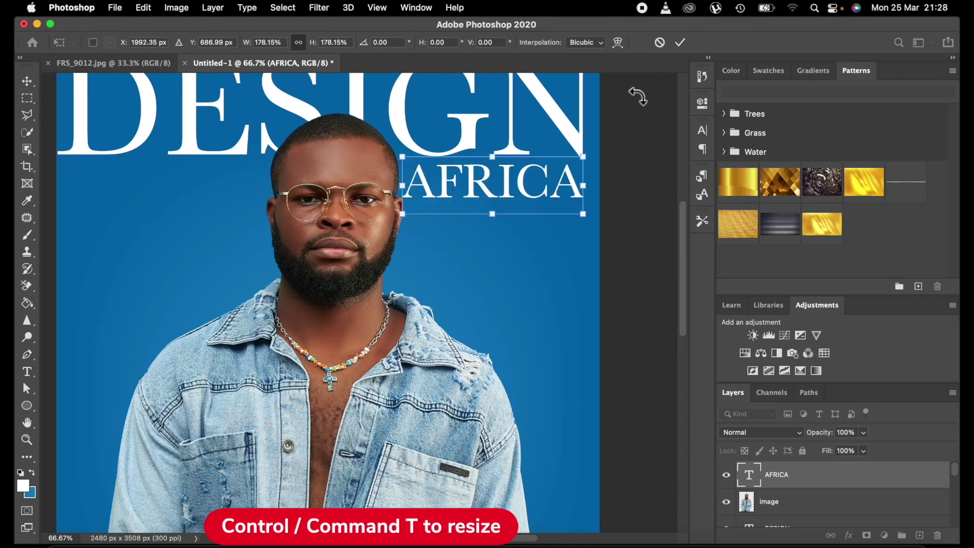
{"action": "left_click", "coordinate": [681, 44]}
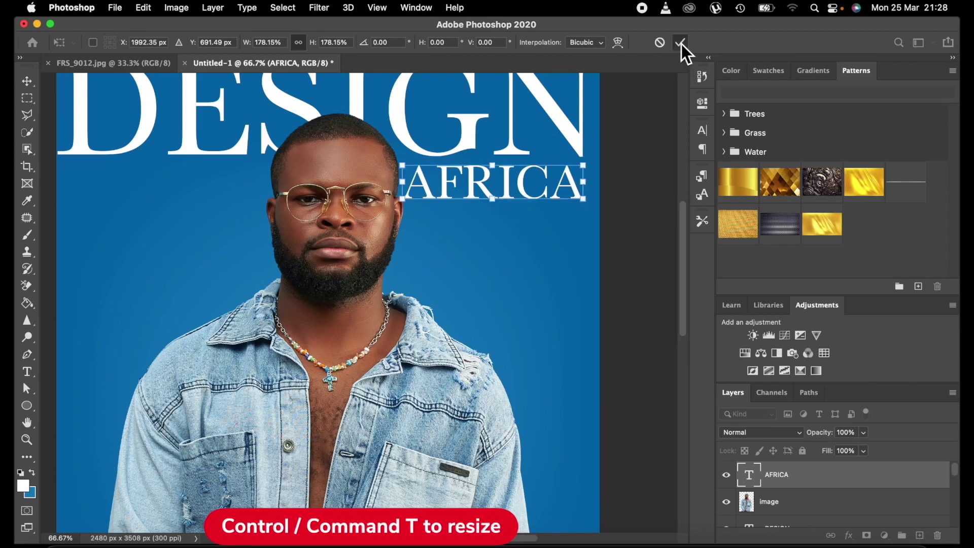
{"action": "key", "text": "super+minus"}
{"action": "key", "text": "super+minus"}
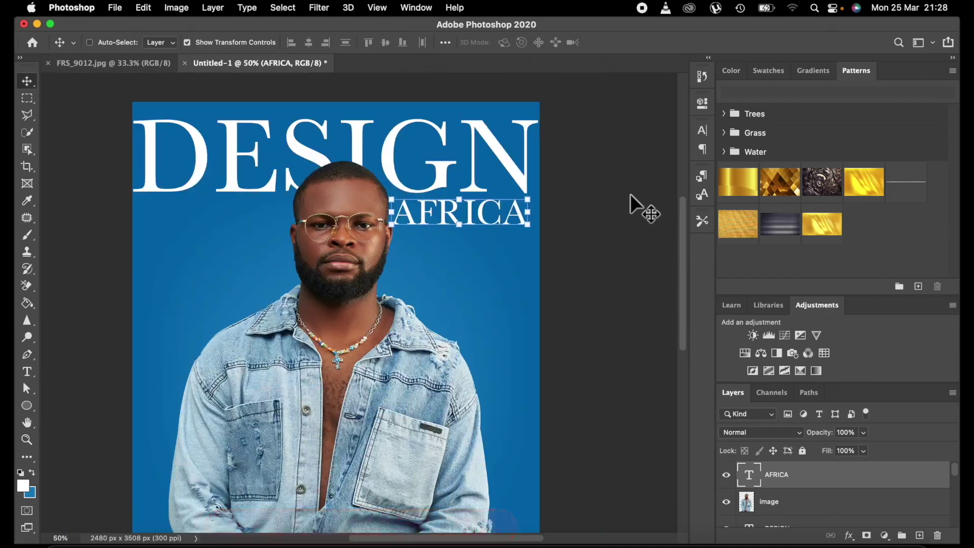
{"action": "left_click", "coordinate": [593, 224]}
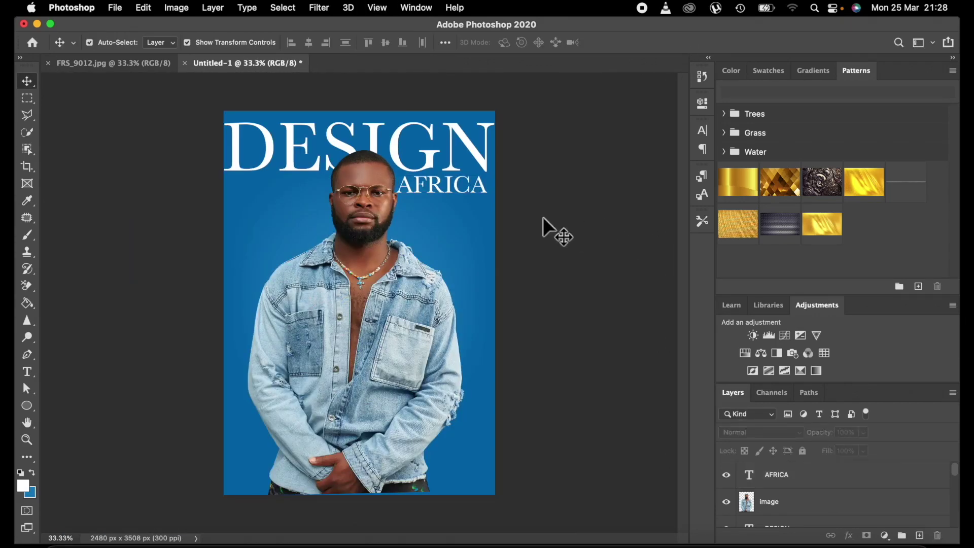
- Add the text "AFRO" in 72 pt Fire Of Ysgard Regular on a new top layer, on the opposite side of the man's head from AFRICA
{"action": "left_click", "coordinate": [920, 535]}
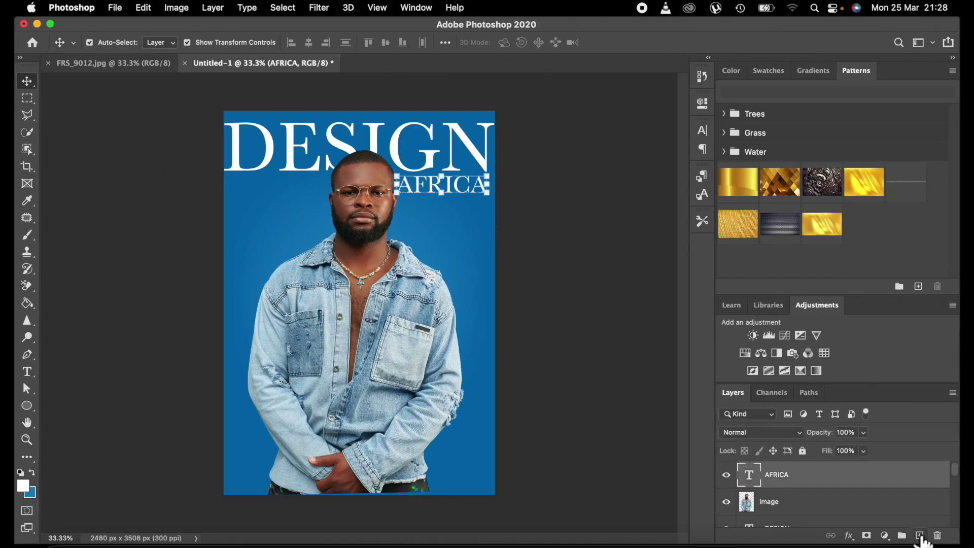
{"action": "left_click", "coordinate": [30, 376]}
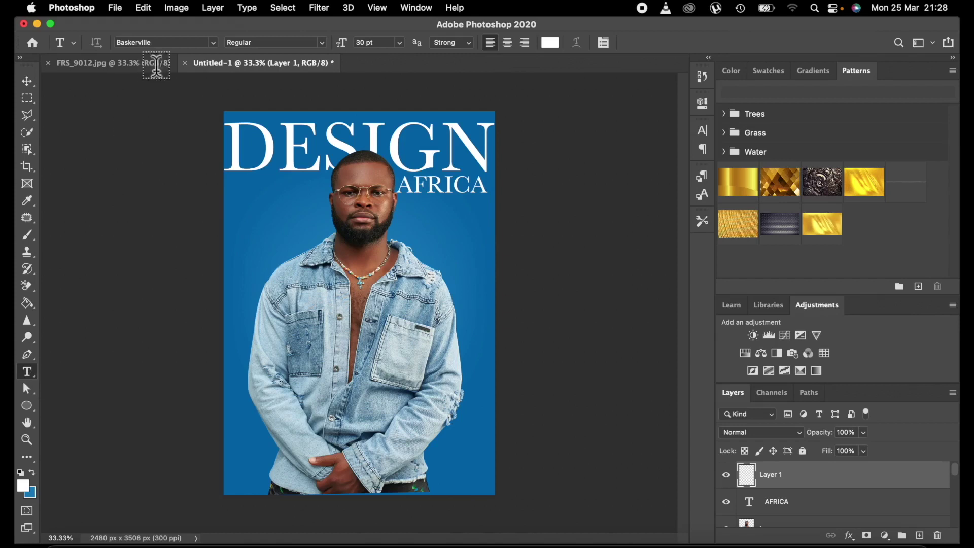
{"action": "left_click", "coordinate": [213, 42]}
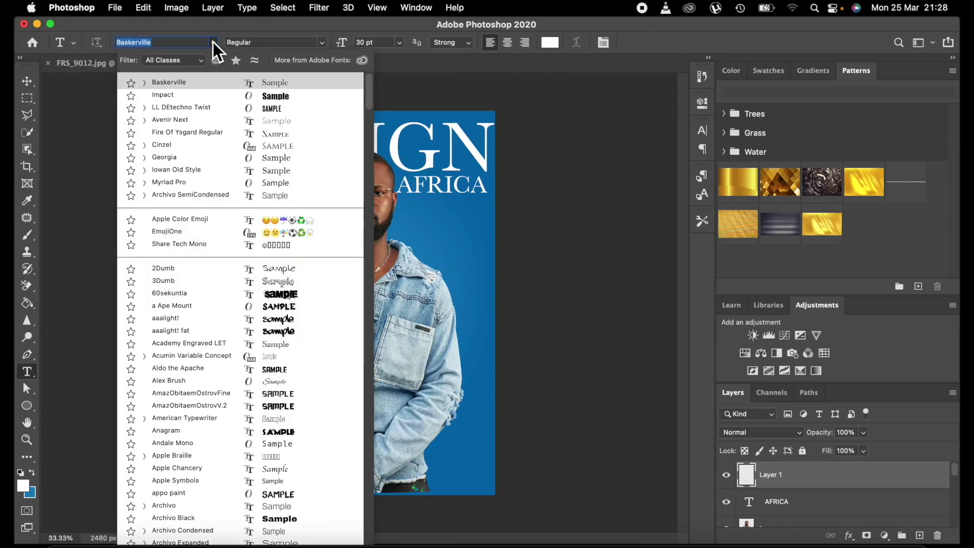
{"action": "left_click", "coordinate": [273, 135]}
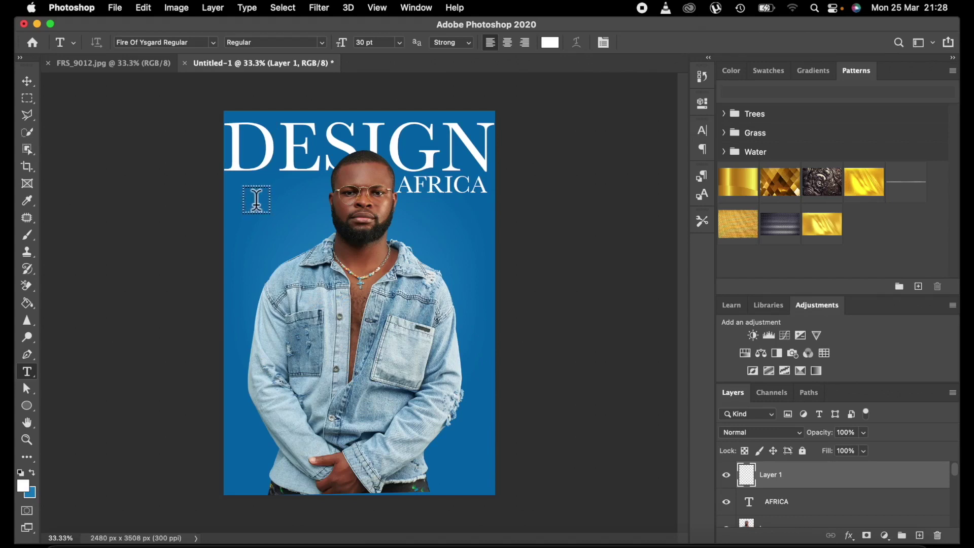
{"action": "left_click", "coordinate": [400, 42]}
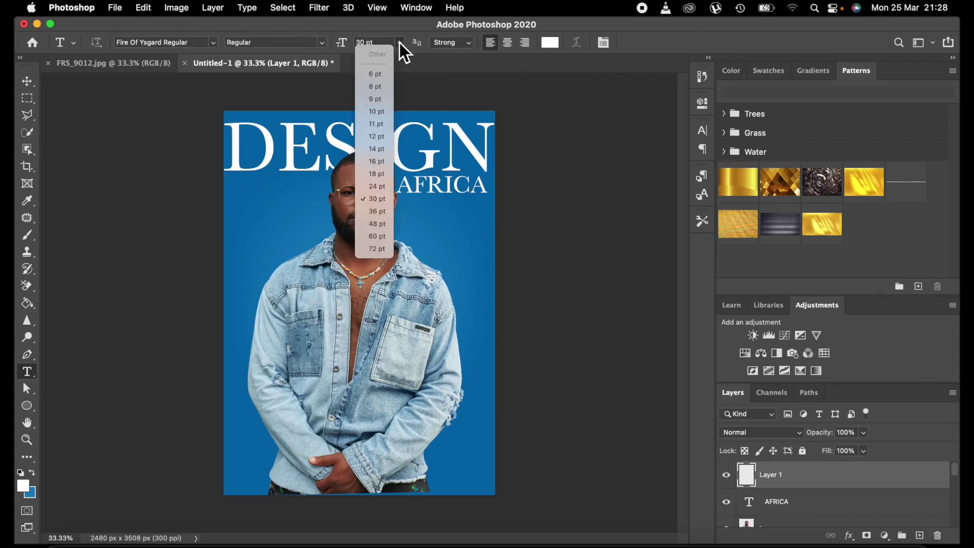
{"action": "left_click", "coordinate": [374, 250]}
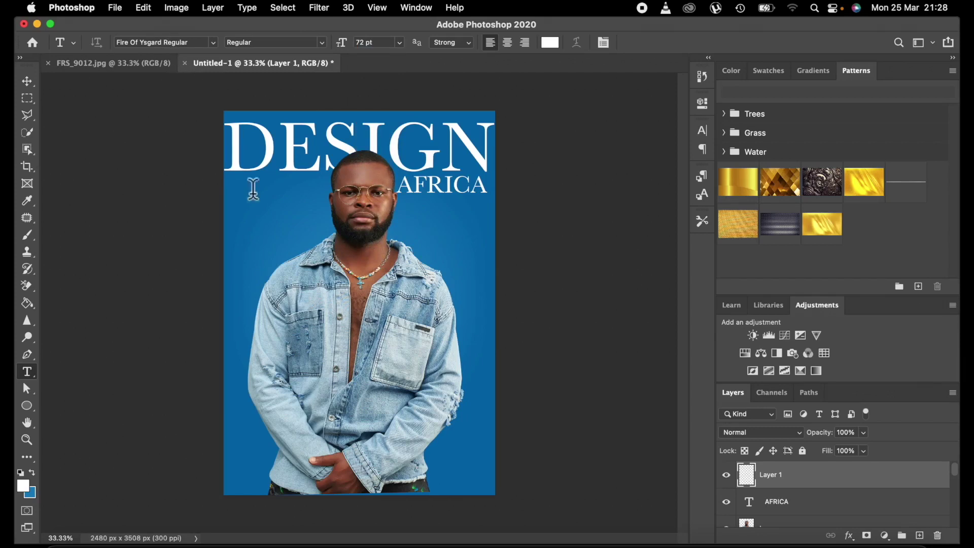
{"action": "left_click", "coordinate": [238, 200]}
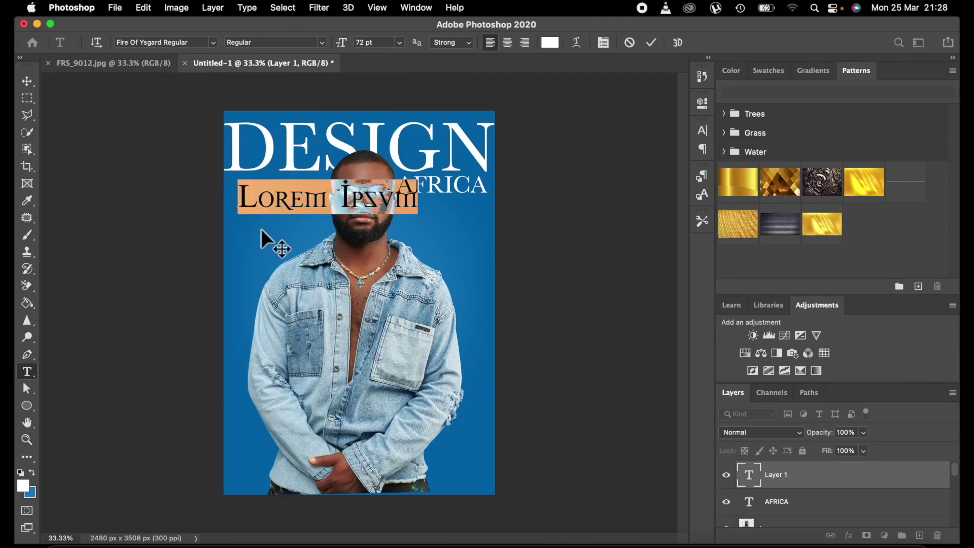
{"action": "key", "text": "BackSpace"}
{"action": "type", "text": "AFRO"}
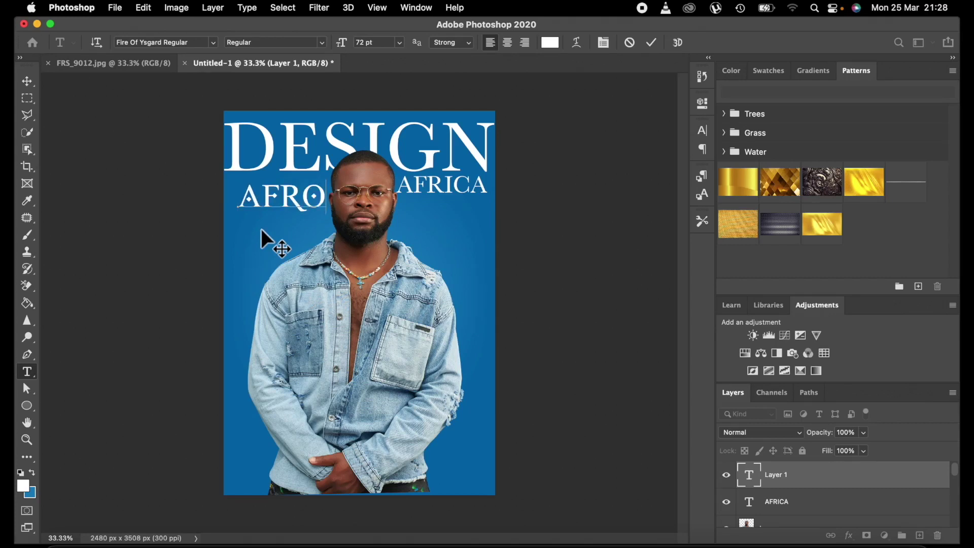
{"action": "left_click", "coordinate": [652, 42]}
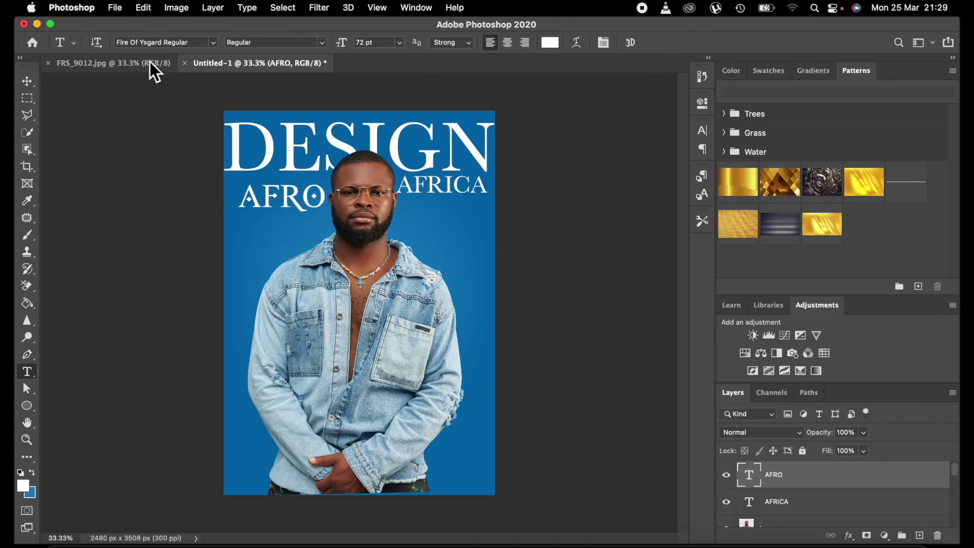
- Move the AFRO text slightly lower beside the man's face and deselect it
{"action": "left_click", "coordinate": [27, 81]}
{"action": "left_click_drag", "start_coordinate": [289, 203], "coordinate": [289, 217]}
{"action": "left_click", "coordinate": [568, 299]}
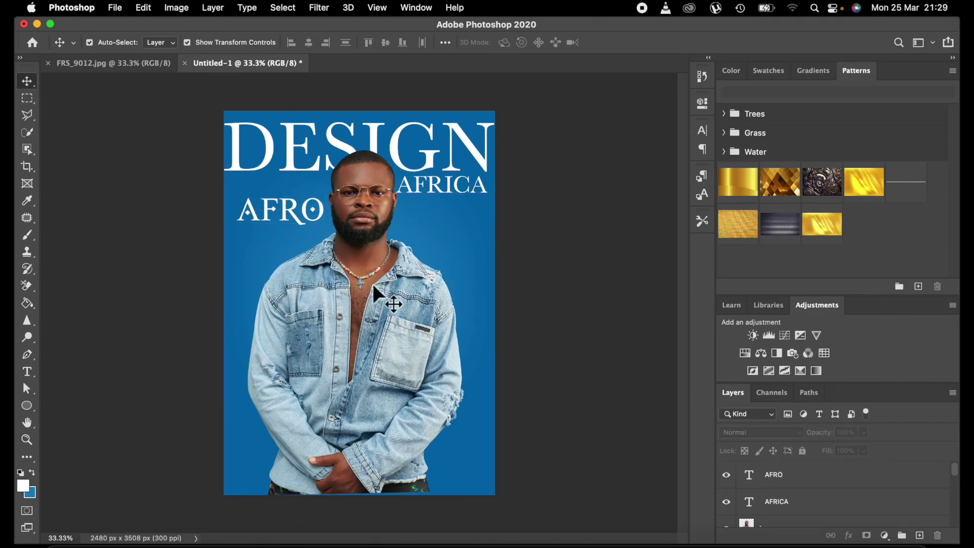
- Add the text "BOX" in 72 pt Avenir Next Demi Bold on a new layer above AFRO, just beneath the AFRO lettering
{"action": "left_click", "coordinate": [292, 218]}
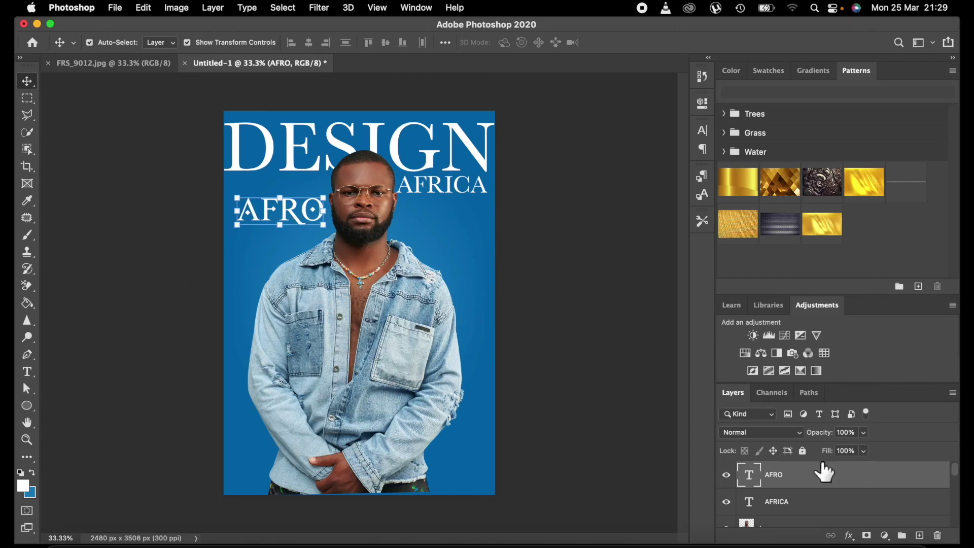
{"action": "left_click", "coordinate": [921, 535]}
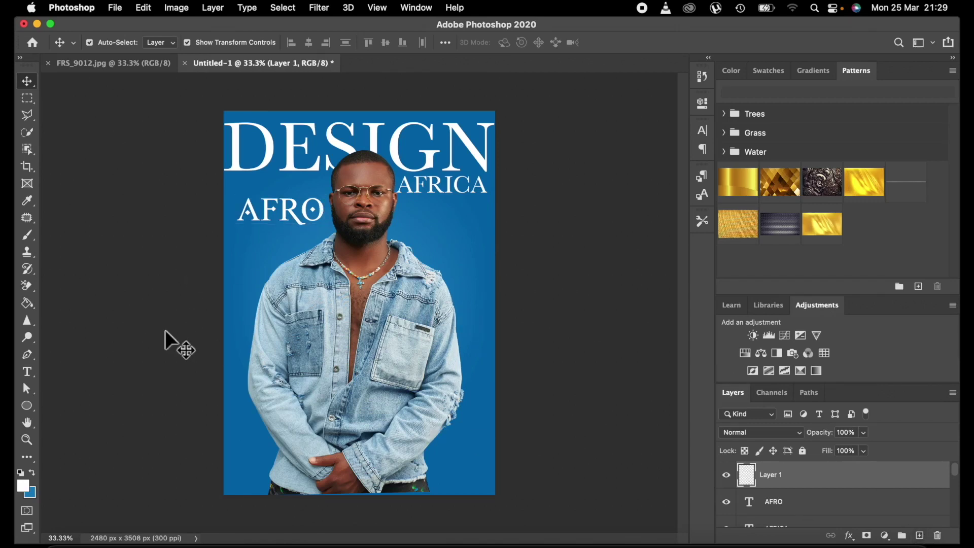
{"action": "left_click", "coordinate": [28, 372]}
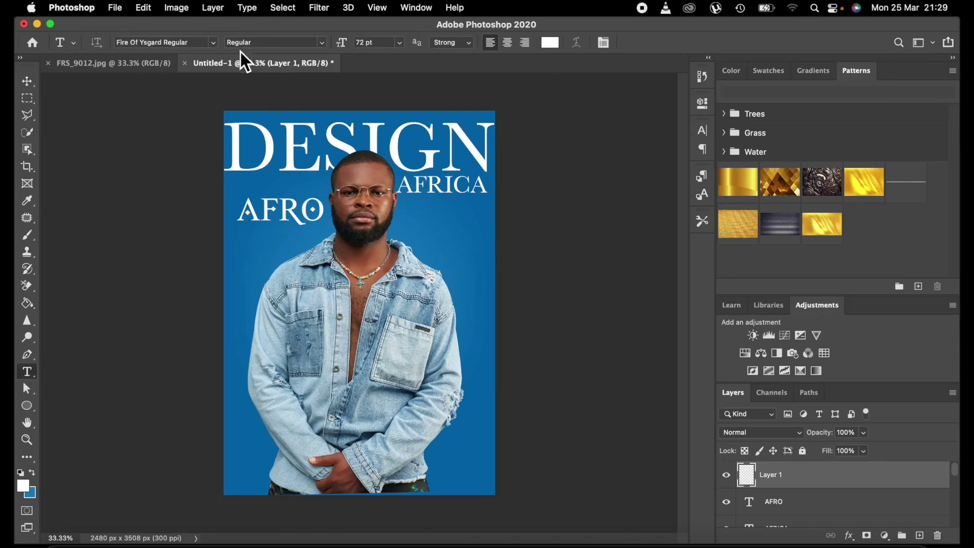
{"action": "left_click", "coordinate": [214, 43]}
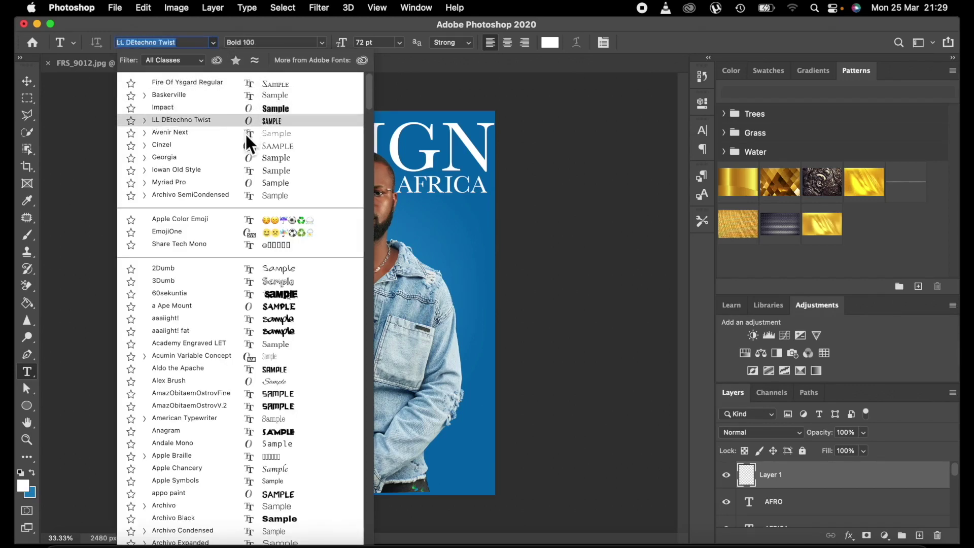
{"action": "left_click", "coordinate": [261, 132]}
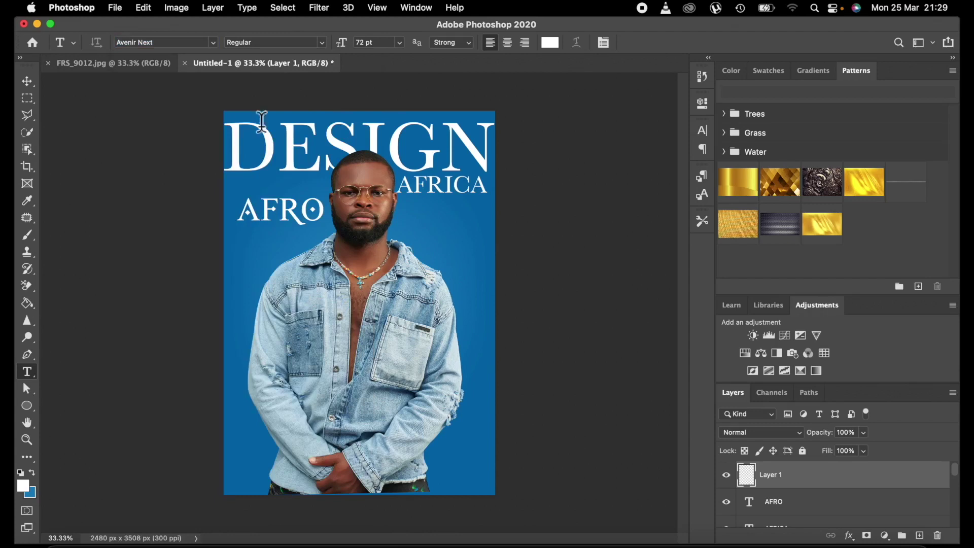
{"action": "left_click", "coordinate": [321, 45]}
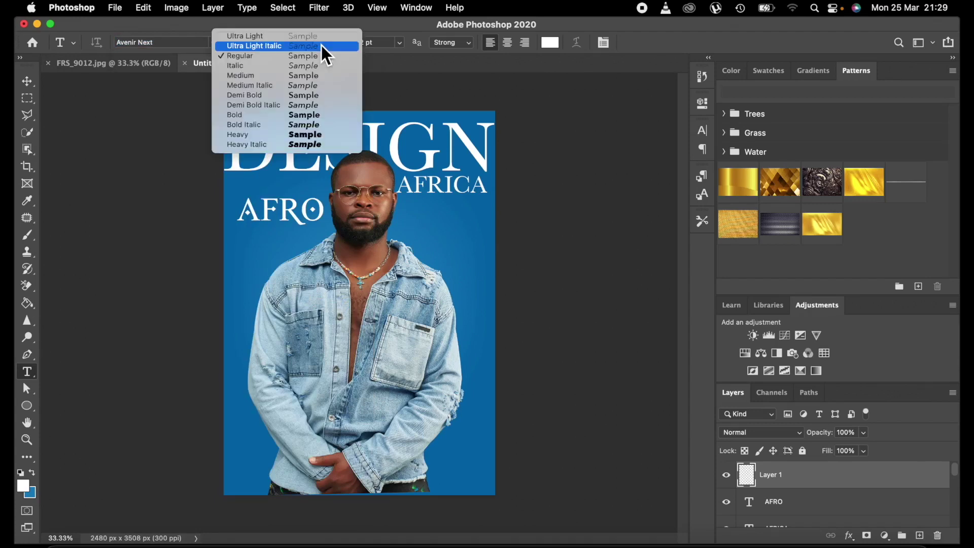
{"action": "left_click", "coordinate": [251, 99]}
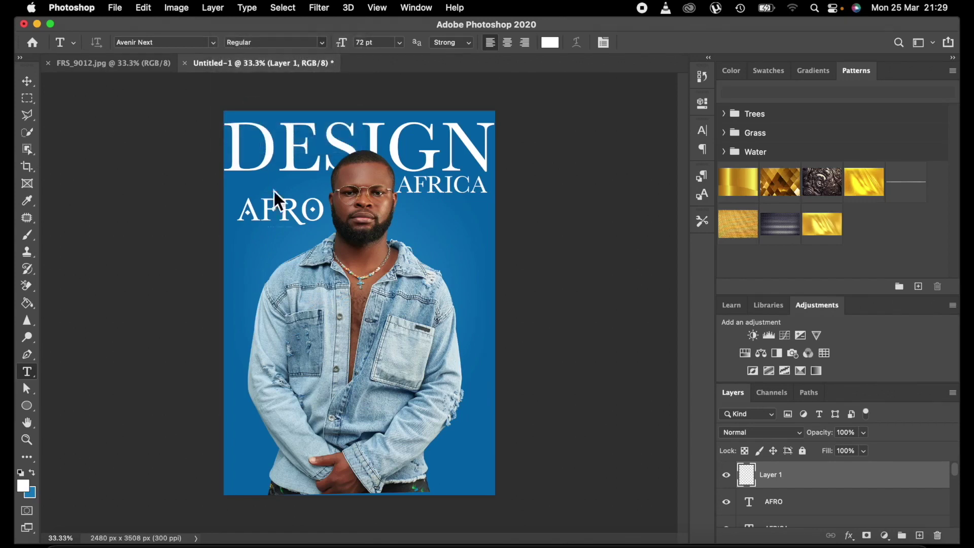
{"action": "left_click", "coordinate": [251, 256]}
{"action": "type", "text": "B"}
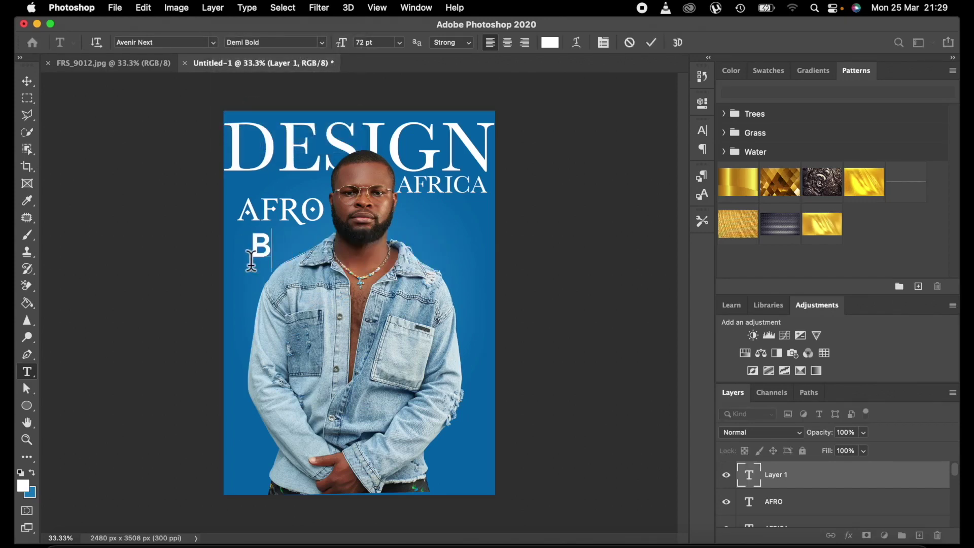
{"action": "type", "text": "OX"}
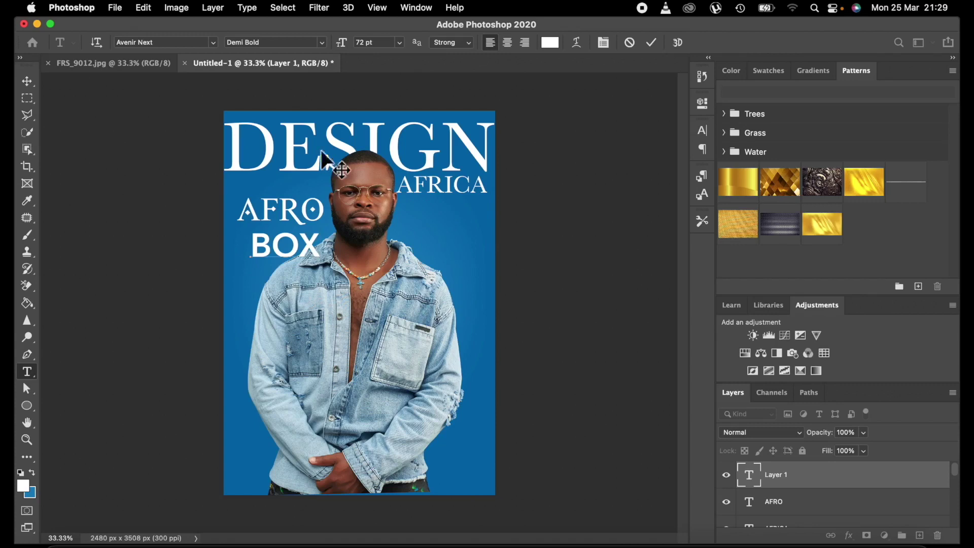
{"action": "left_click", "coordinate": [656, 42]}
- Scale the BOX text to 122.43%, nudge it down so it sits directly beneath AFRO, and deselect it
{"action": "left_click", "coordinate": [27, 81]}
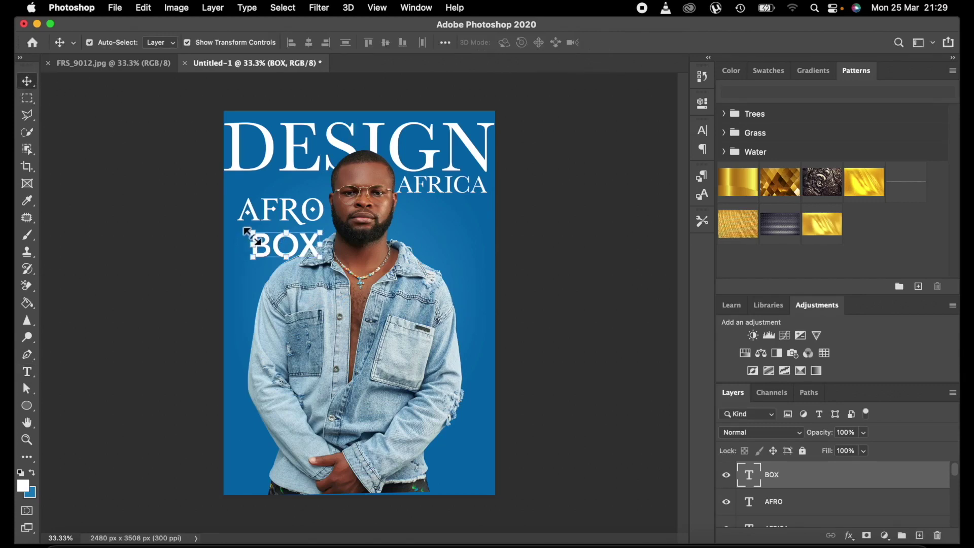
{"action": "key", "text": "super+t"}
{"action": "left_click_drag", "start_coordinate": [252, 232], "coordinate": [229, 221]}
{"action": "key", "text": "Down"}
{"action": "key", "text": "Down"}
{"action": "key", "text": "Down"}
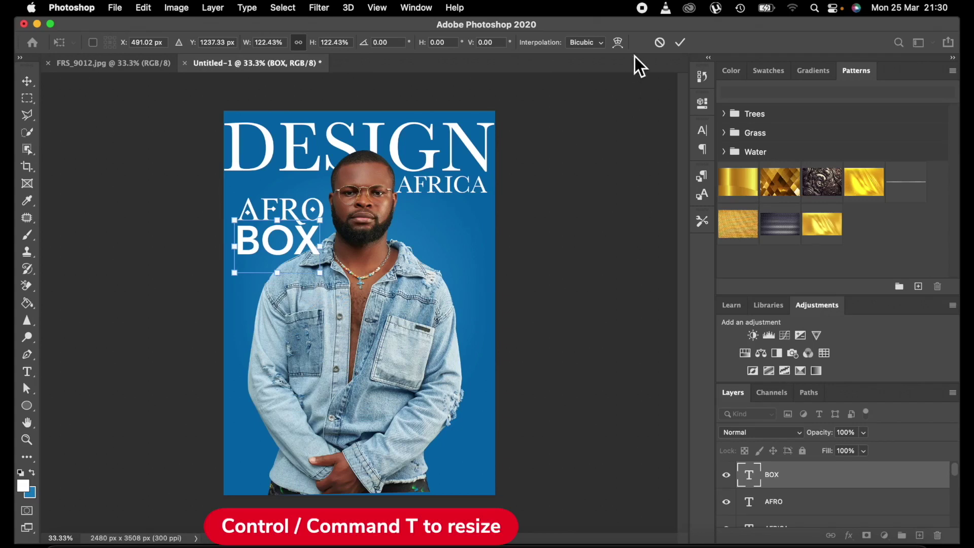
{"action": "left_click", "coordinate": [680, 45]}
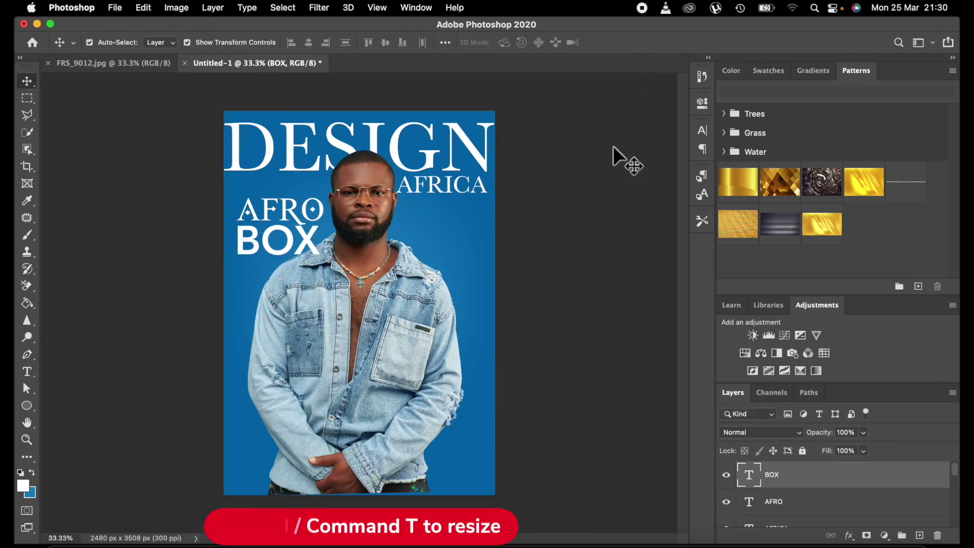
{"action": "left_click", "coordinate": [614, 145]}
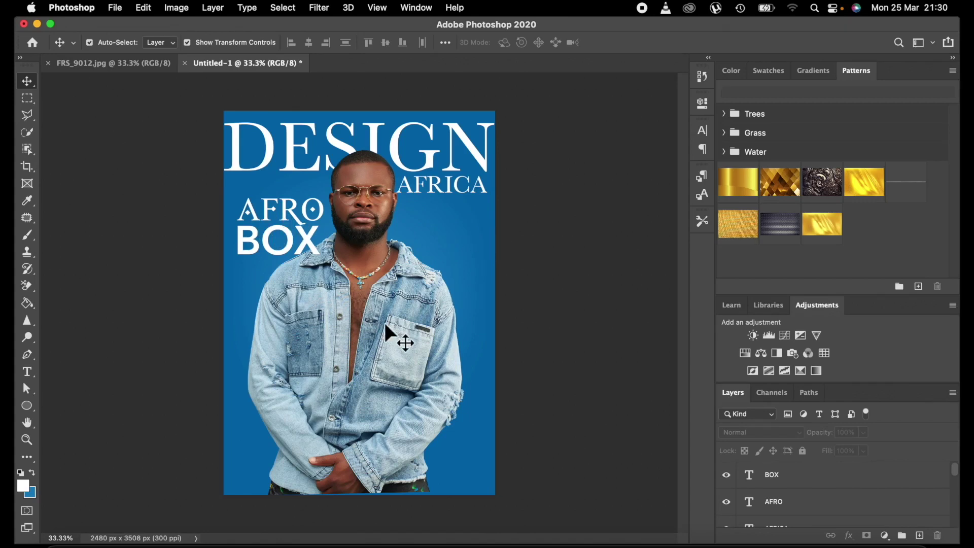
- Add the text "MUSIC" in 36 pt Avenir Next Medium on a new layer above BOX, below the BOX lettering
{"action": "left_click", "coordinate": [784, 478]}
{"action": "left_click", "coordinate": [920, 536]}
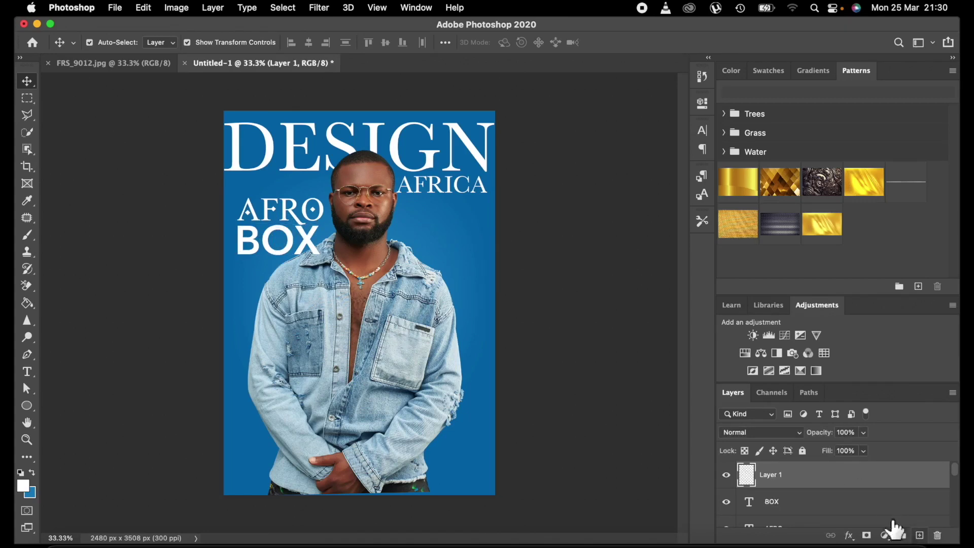
{"action": "left_click", "coordinate": [27, 372]}
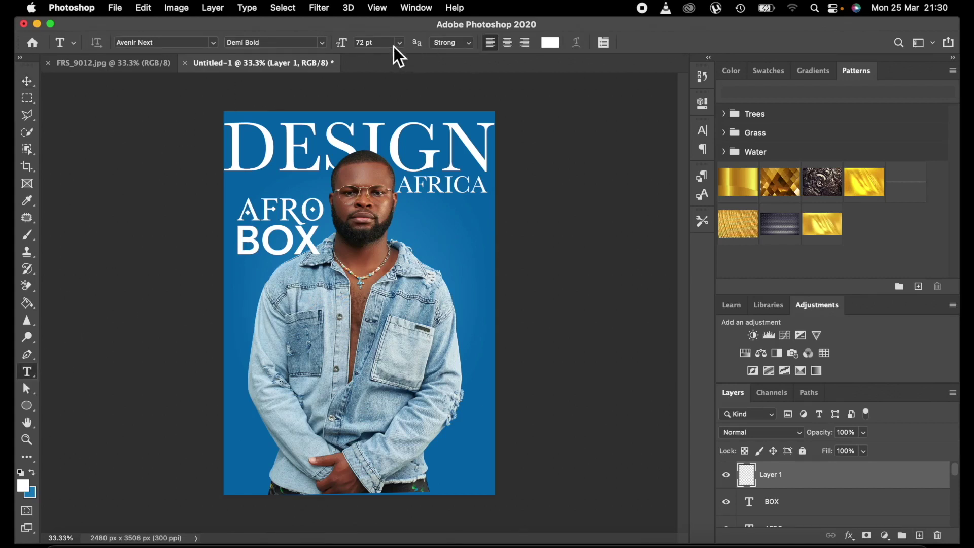
{"action": "left_click", "coordinate": [322, 43]}
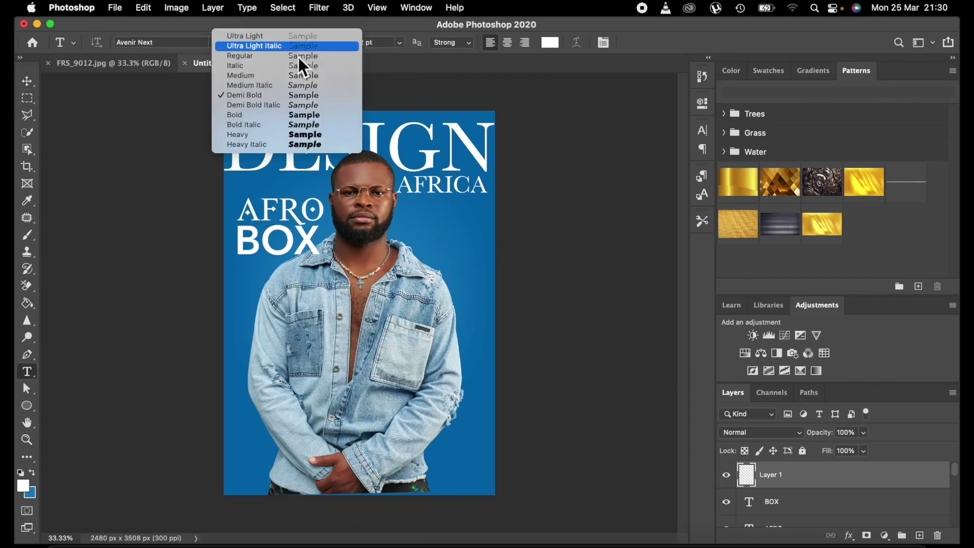
{"action": "left_click", "coordinate": [261, 76]}
{"action": "left_click", "coordinate": [400, 42]}
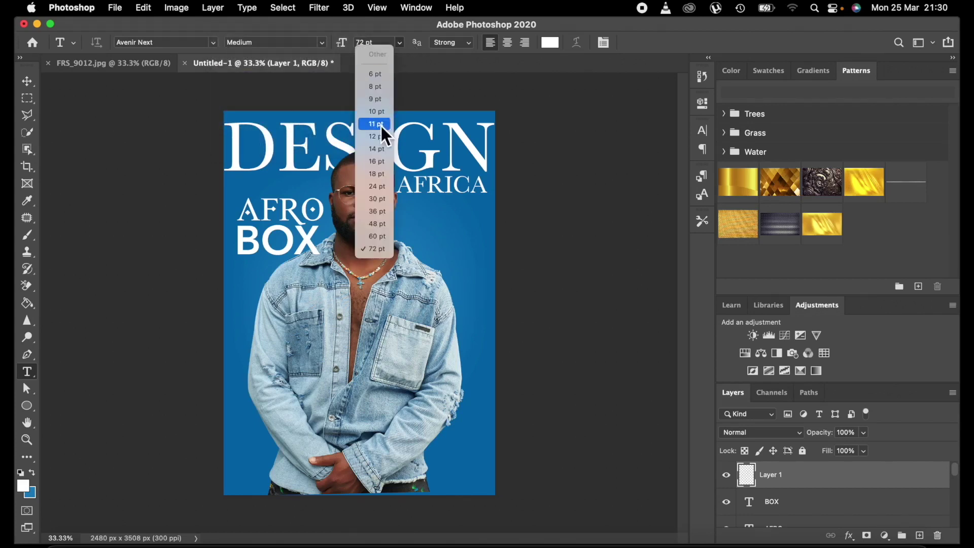
{"action": "left_click", "coordinate": [376, 212]}
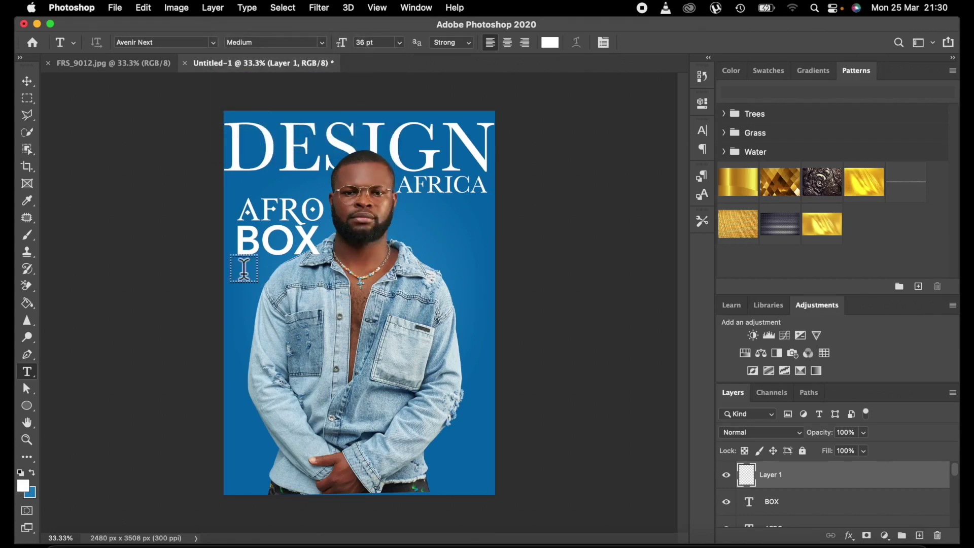
{"action": "left_click", "coordinate": [241, 278]}
{"action": "key", "text": "BackSpace"}
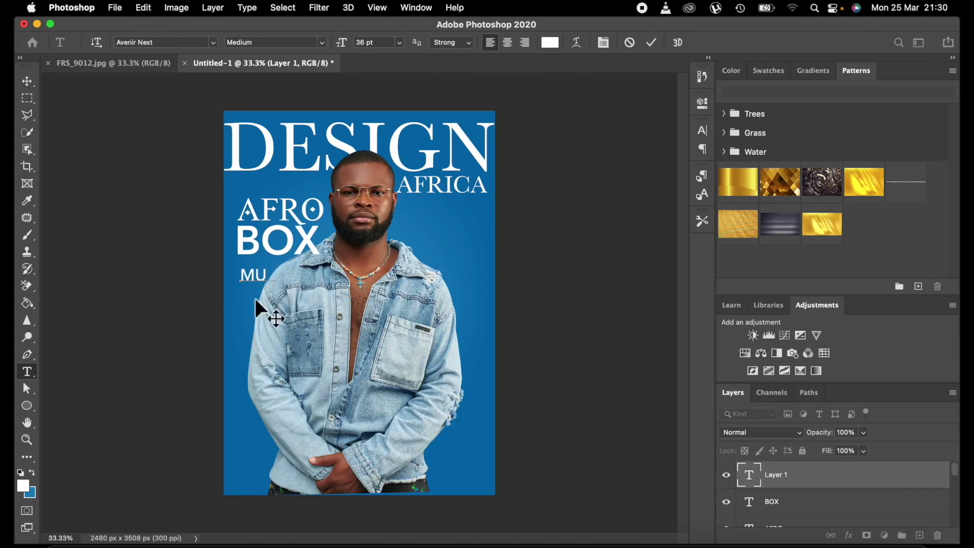
{"action": "left_click", "coordinate": [473, 114]}
- Set the MUSIC text size to 30 pt and move it directly beneath BOX, aligned with the start of the letter B
{"action": "left_click", "coordinate": [400, 43]}
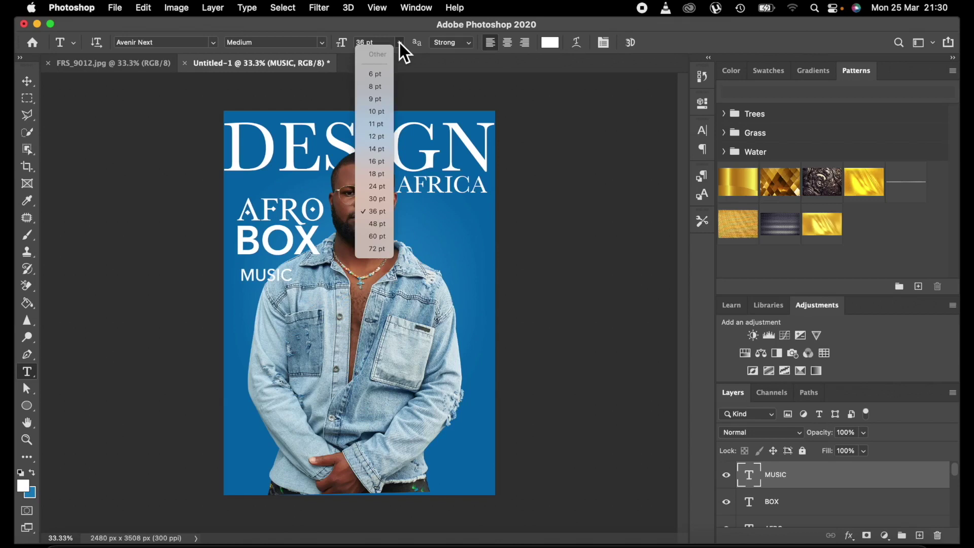
{"action": "left_click", "coordinate": [379, 200]}
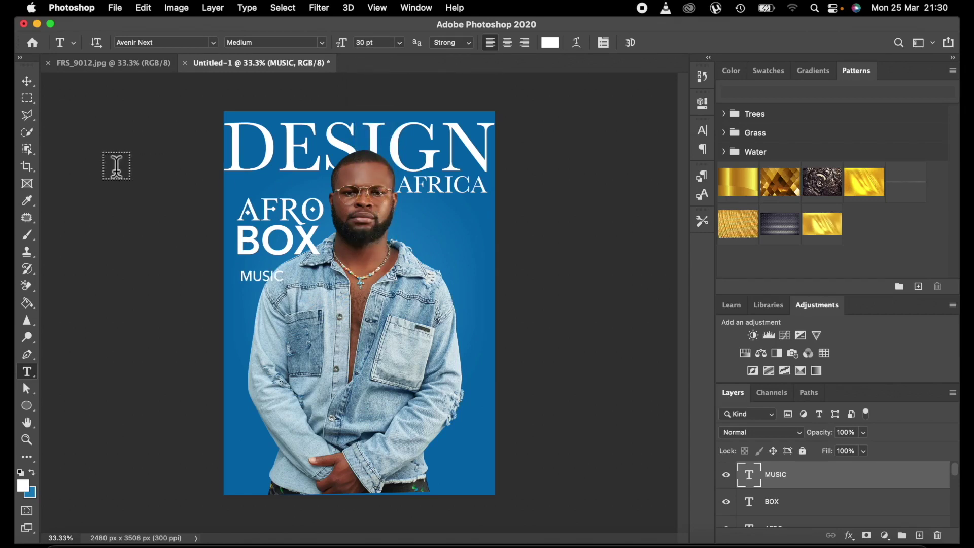
{"action": "left_click", "coordinate": [27, 81]}
{"action": "key", "text": "super+equal"}
{"action": "key", "text": "super+equal"}
{"action": "left_click_drag", "start_coordinate": [142, 248], "coordinate": [137, 230]}
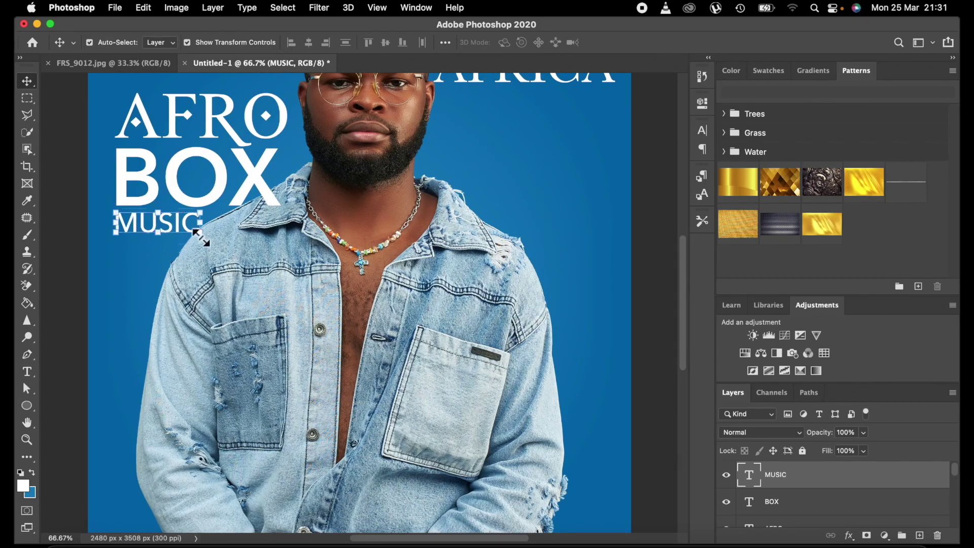
- Scale the MUSIC text to 52.99%, keeping it at the start of BOX, and apply the transform
{"action": "key", "text": "super+t"}
{"action": "left_click_drag", "start_coordinate": [198, 236], "coordinate": [162, 228]}
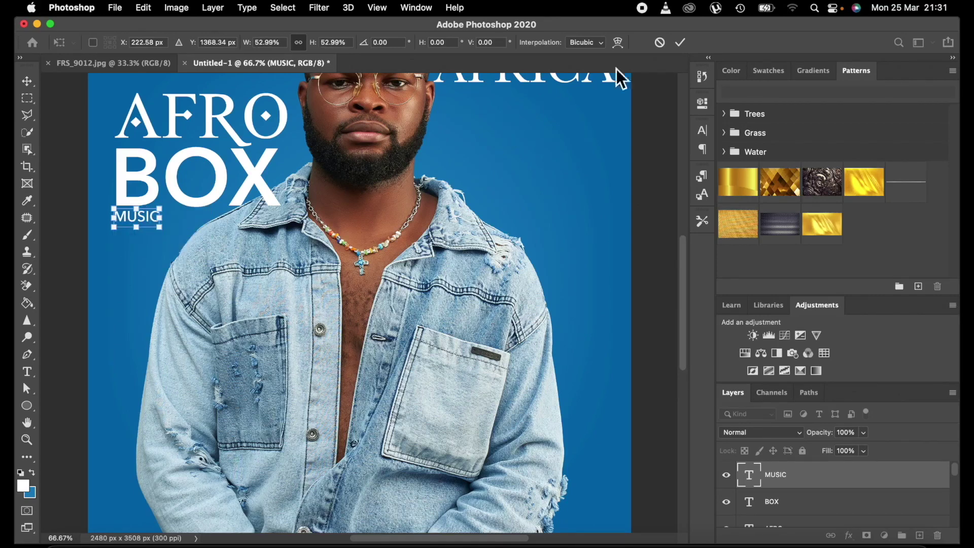
{"action": "left_click", "coordinate": [681, 42]}
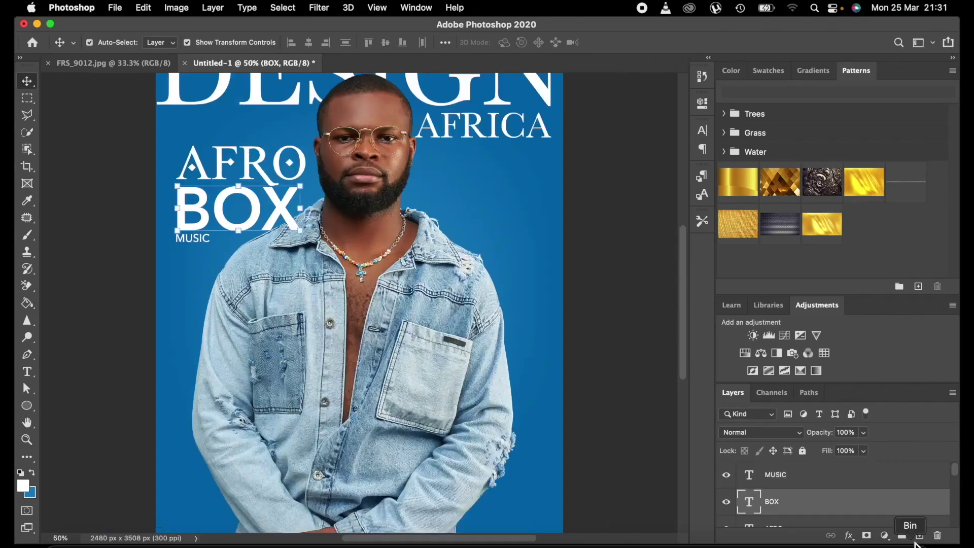
- Add a new layer between the BOX and MUSIC layers and rename it LINE
{"action": "left_click", "coordinate": [920, 536]}
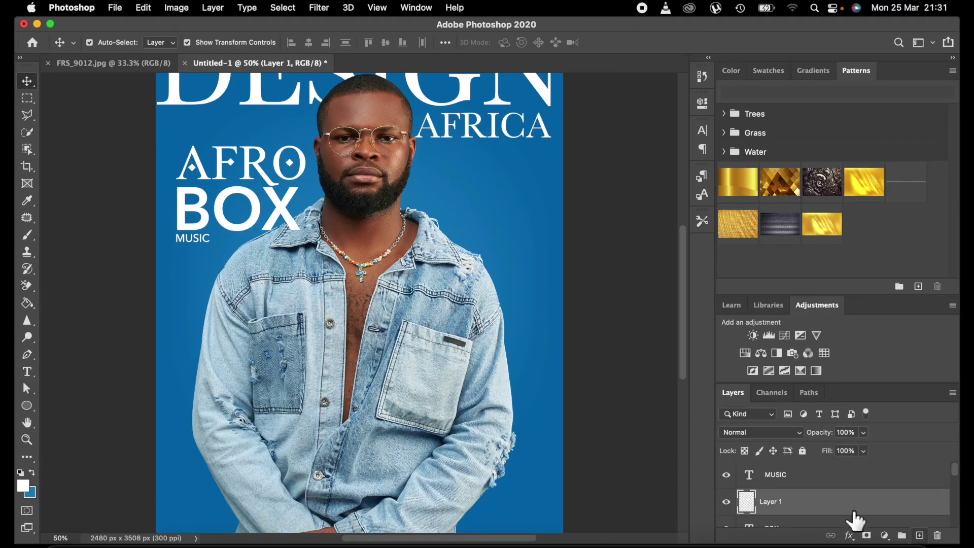
{"action": "key", "text": "i"}
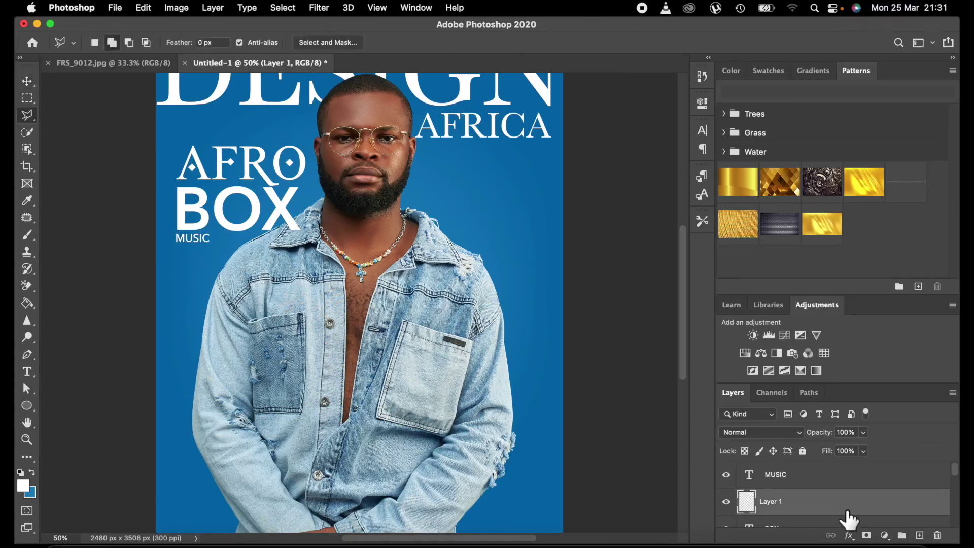
{"action": "key", "text": "e"}
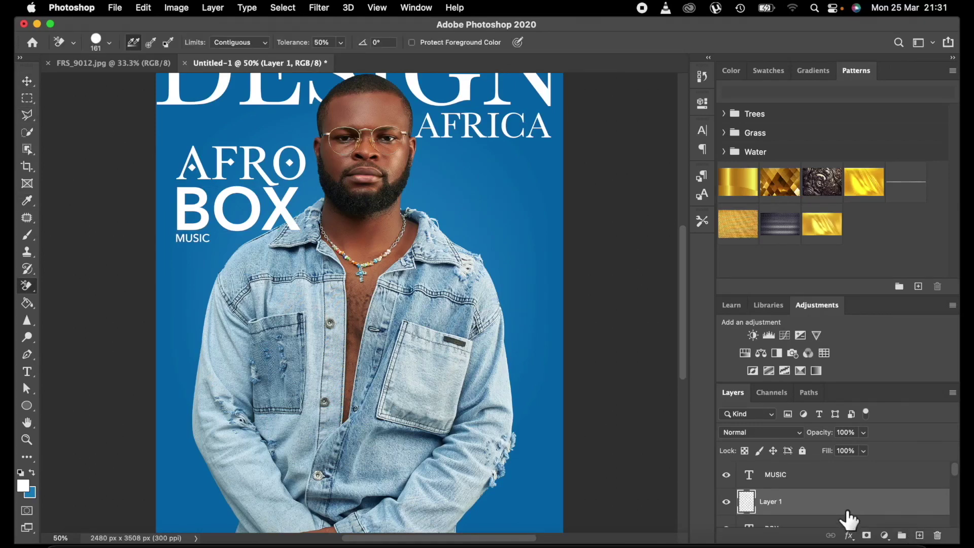
{"action": "double_click", "coordinate": [769, 502]}
{"action": "key", "text": "BackSpace"}
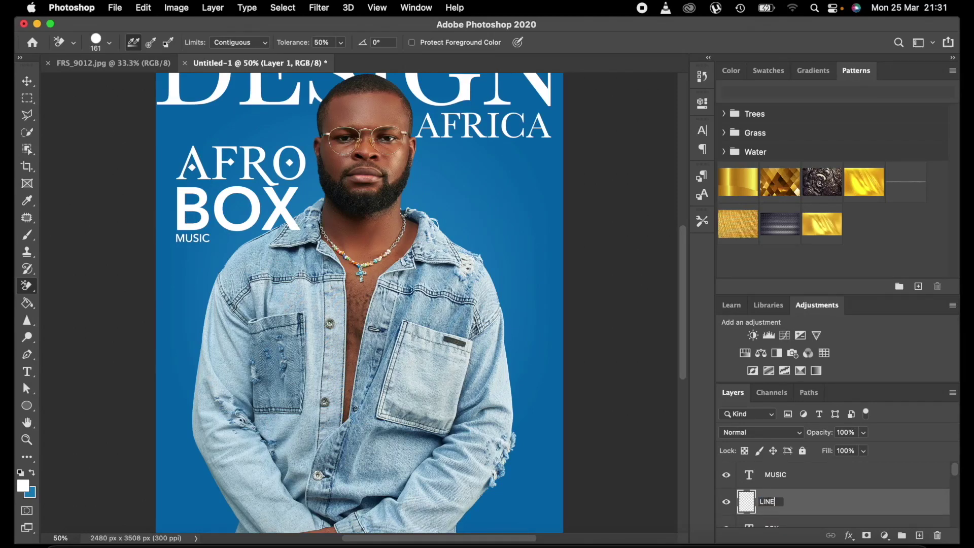
{"action": "type", "text": "LINE"}
{"action": "key", "text": "Return"}
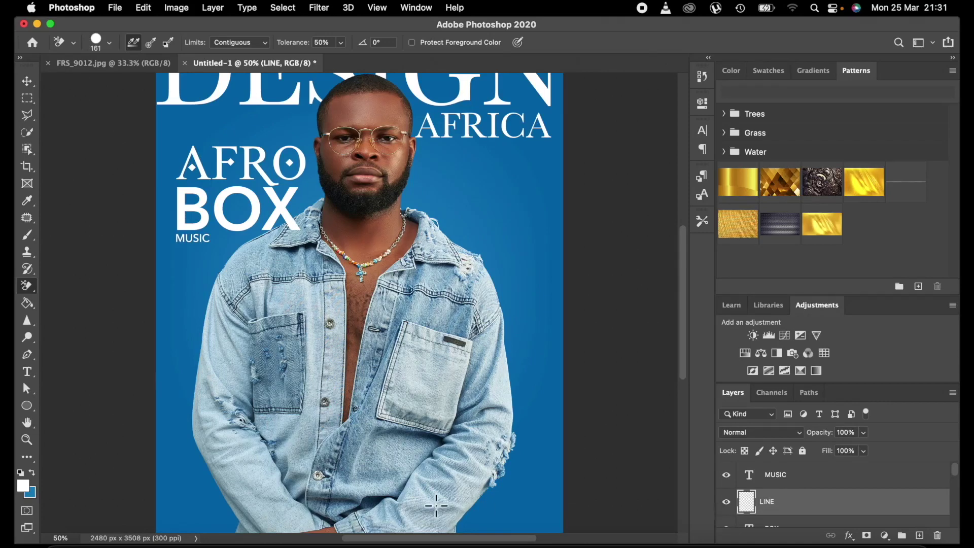
- Draw a narrow vertical rectangle about 24 × 191 px, filled with the blue background swatch, over the X of BOX on the LINE layer
{"action": "left_click", "coordinate": [31, 473]}
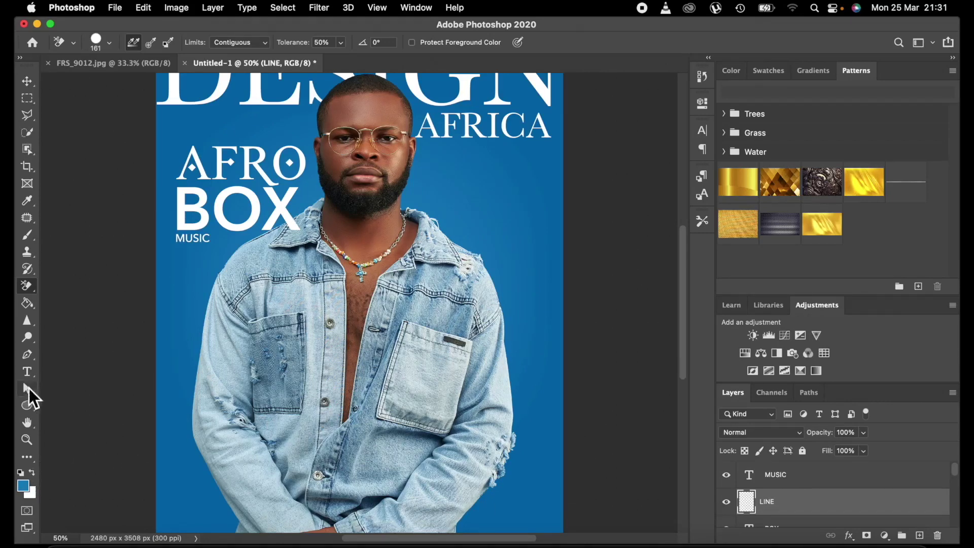
{"action": "left_click", "coordinate": [27, 405]}
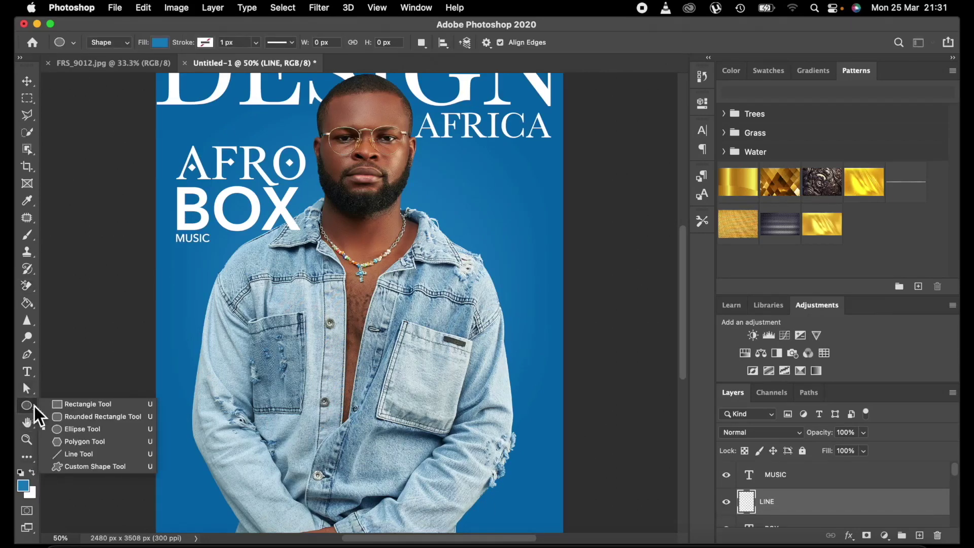
{"action": "left_click", "coordinate": [59, 404]}
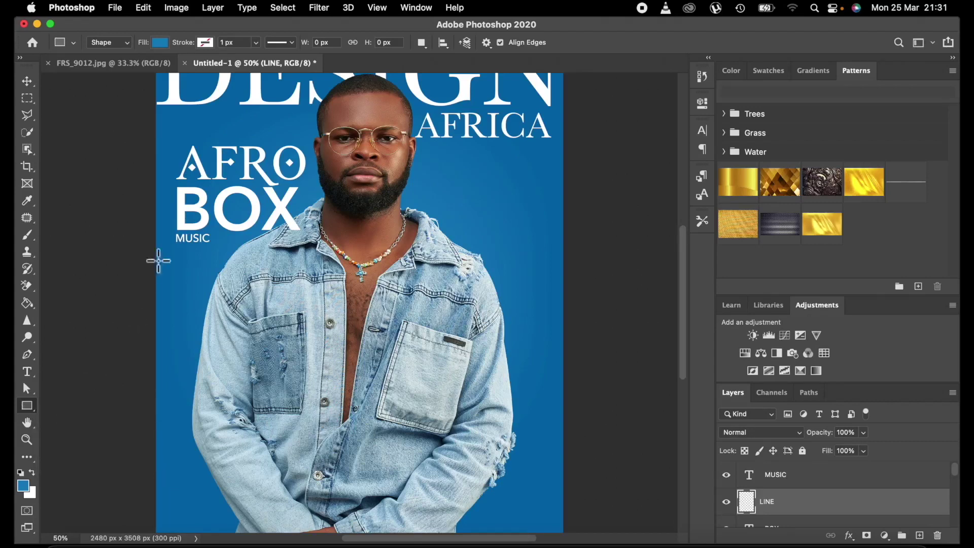
{"action": "key", "text": "super+equal"}
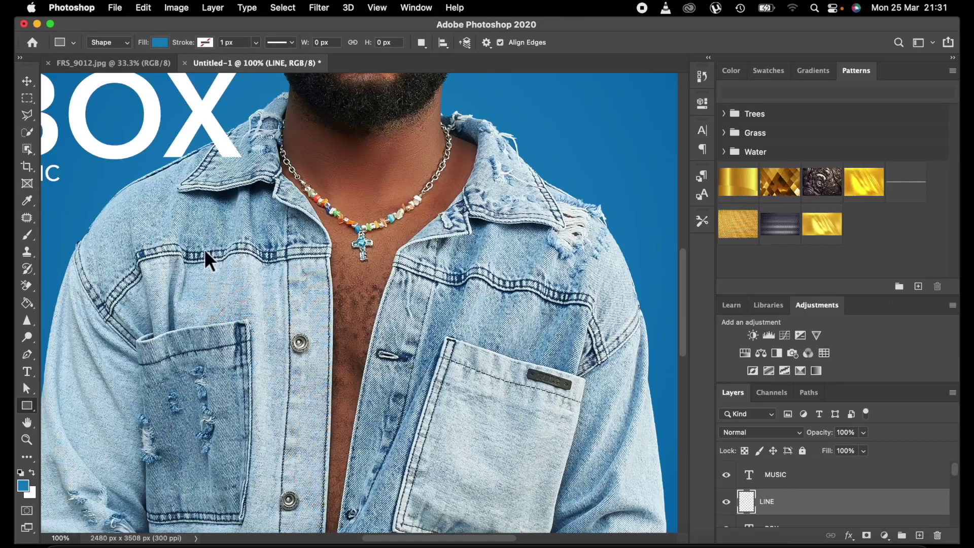
{"action": "scroll", "coordinate": [279, 252], "scroll_direction": "up", "scroll_amount": 4}
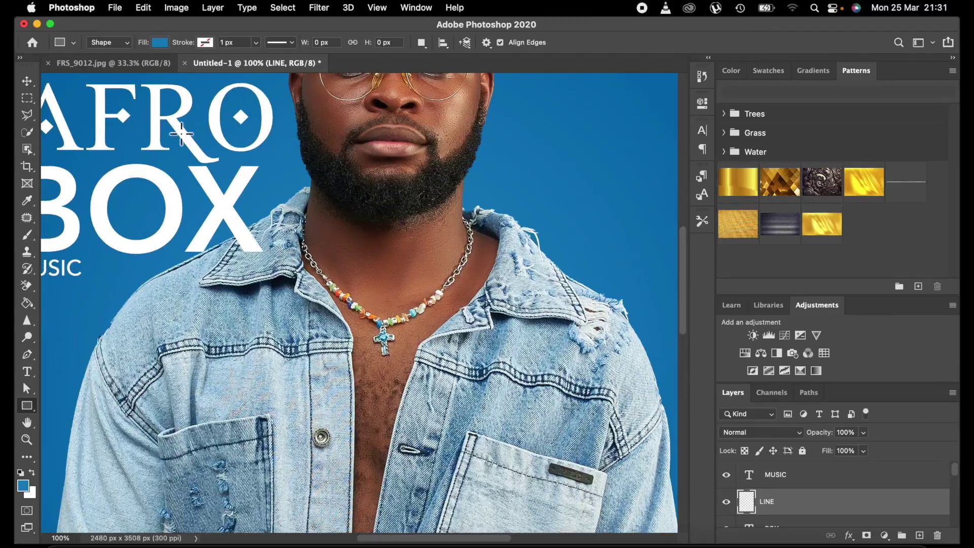
{"action": "left_click_drag", "start_coordinate": [202, 177], "coordinate": [205, 236]}
{"action": "key", "text": "v"}
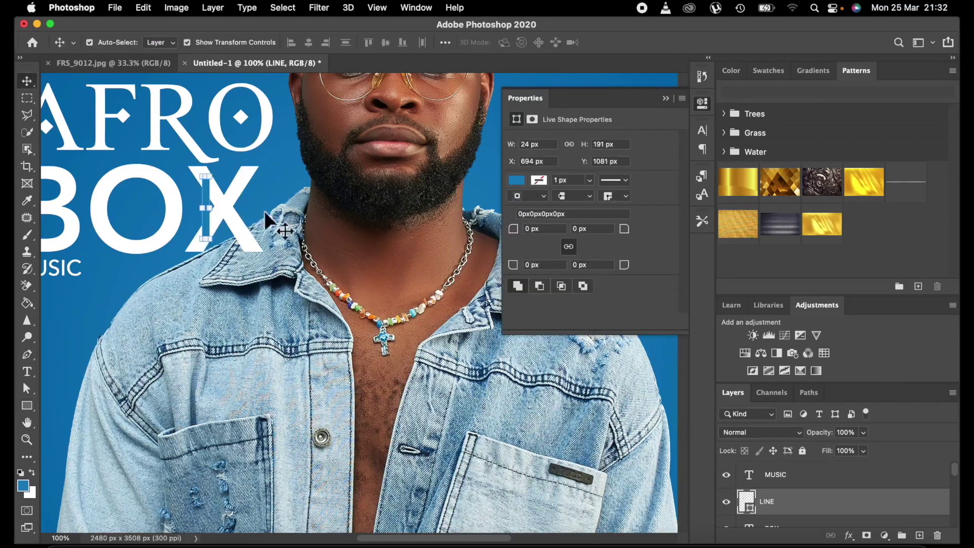
- Rotate the blue LINE rectangle counterclockwise to slant like the X of BOX and move it over the X's thick diagonal stroke
{"action": "left_click", "coordinate": [630, 152]}
{"action": "left_click", "coordinate": [205, 212]}
{"action": "left_click_drag", "start_coordinate": [218, 172], "coordinate": [184, 163]}
{"action": "left_click", "coordinate": [681, 43]}
{"action": "left_click_drag", "start_coordinate": [205, 212], "coordinate": [222, 209]}
- Rotate the blue line another 10.17° and nudge it to X 759 px, Y 1171.5 px inside the X's diagonal stroke
{"action": "left_click", "coordinate": [228, 208]}
{"action": "left_click_drag", "start_coordinate": [260, 172], "coordinate": [264, 180]}
{"action": "key", "text": "Up"}
{"action": "key", "text": "Up"}
{"action": "key", "text": "Up"}
{"action": "key", "text": "Up"}
{"action": "key", "text": "Up"}
{"action": "key", "text": "Up"}
{"action": "key", "text": "Up"}
{"action": "key", "text": "Up"}
{"action": "key", "text": "Right"}
{"action": "key", "text": "Right"}
{"action": "key", "text": "Right"}
{"action": "key", "text": "Right"}
{"action": "key", "text": "Right"}
{"action": "key", "text": "Right"}
{"action": "key", "text": "Right"}
{"action": "key", "text": "Right"}
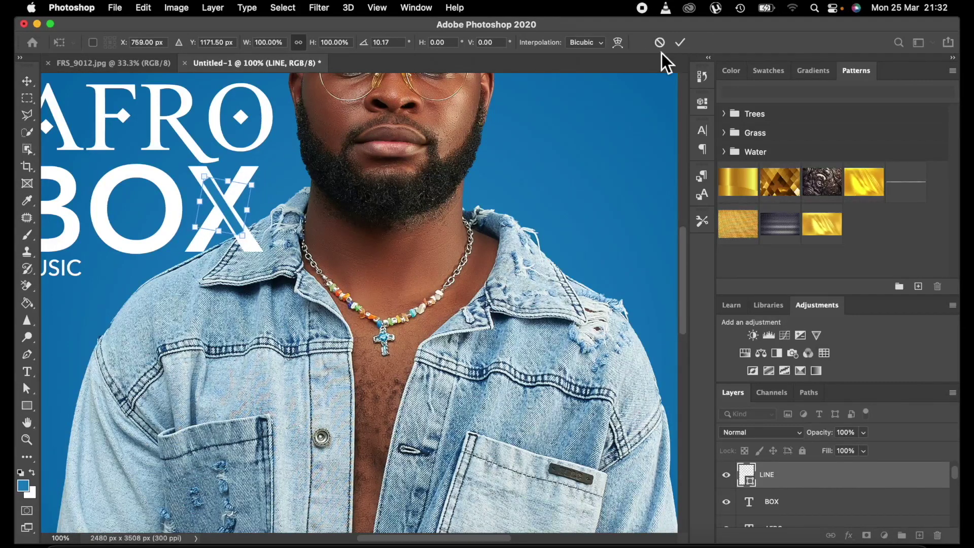
{"action": "left_click", "coordinate": [680, 43]}
{"action": "left_click", "coordinate": [608, 126]}
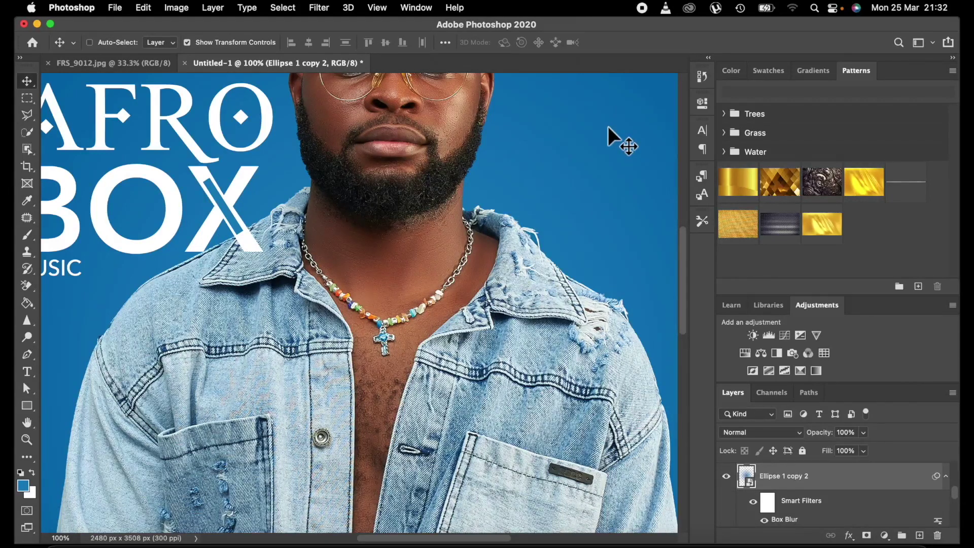
- Add a new layer above MUSIC with the white text TECH at 30 pt, below AFRICA beside the man's face
{"action": "key", "text": "super+minus"}
{"action": "key", "text": "super+minus"}
{"action": "left_click", "coordinate": [620, 264], "text": "super"}
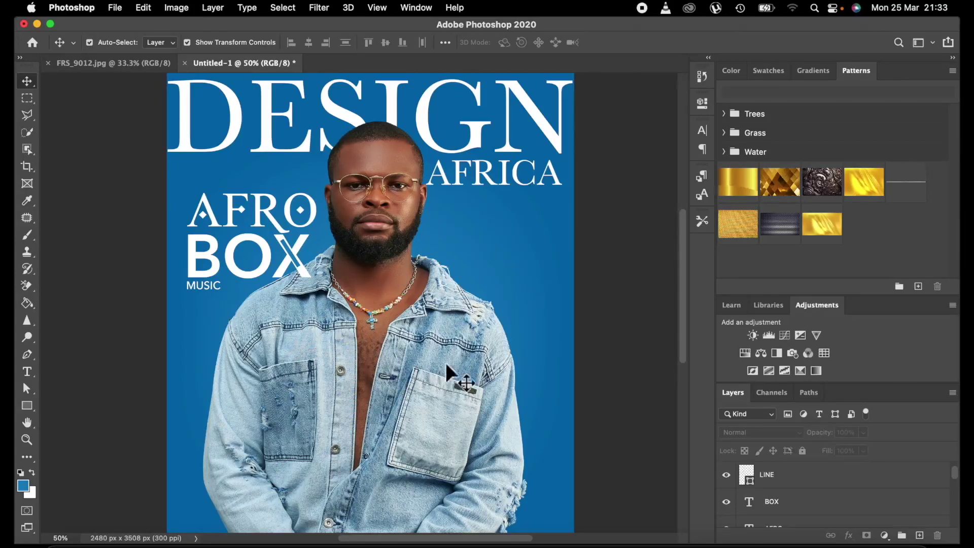
{"action": "scroll", "coordinate": [899, 513], "scroll_direction": "up", "scroll_amount": 2}
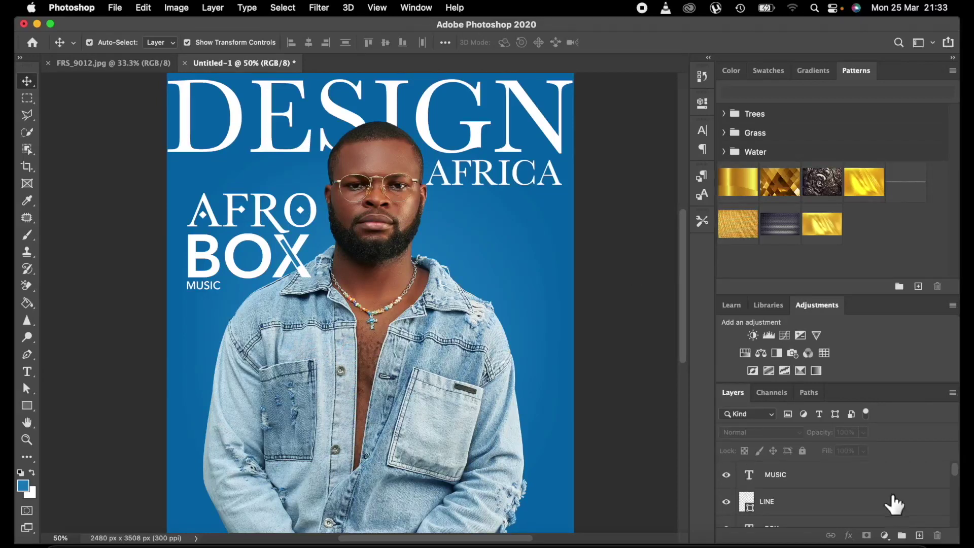
{"action": "left_click", "coordinate": [888, 484]}
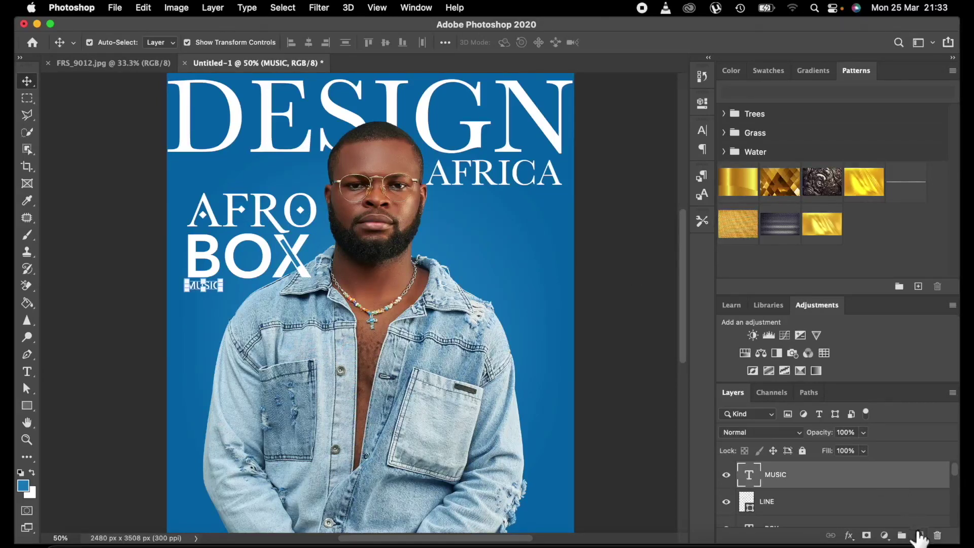
{"action": "left_click", "coordinate": [920, 535]}
{"action": "key", "text": "x"}
{"action": "left_click", "coordinate": [27, 373]}
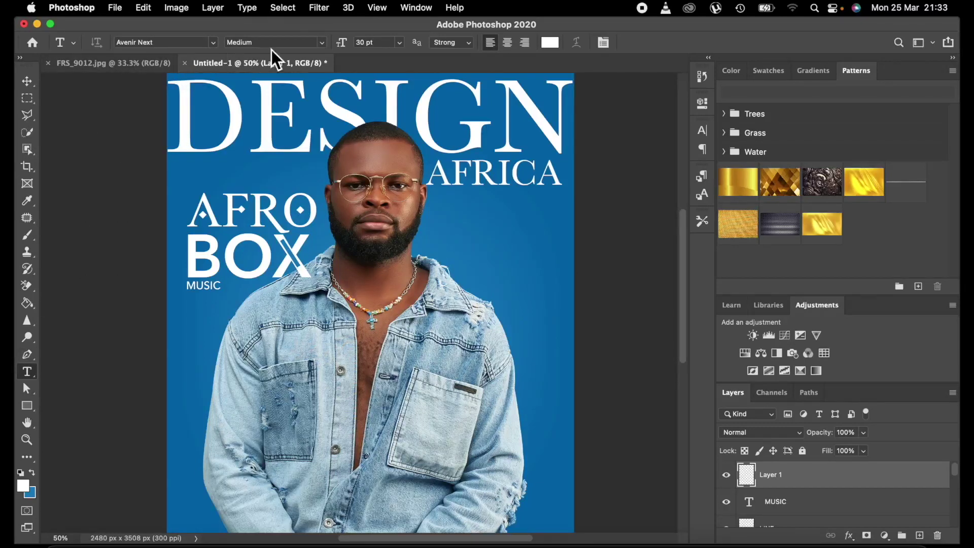
{"action": "left_click", "coordinate": [454, 220]}
{"action": "key", "text": "BackSpace"}
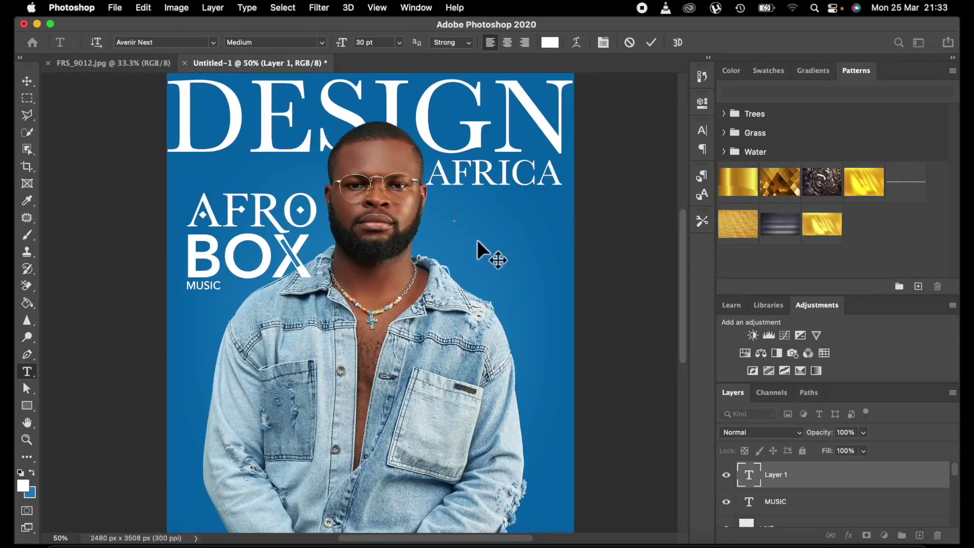
{"action": "type", "text": "TECH"}
{"action": "left_click", "coordinate": [651, 42]}
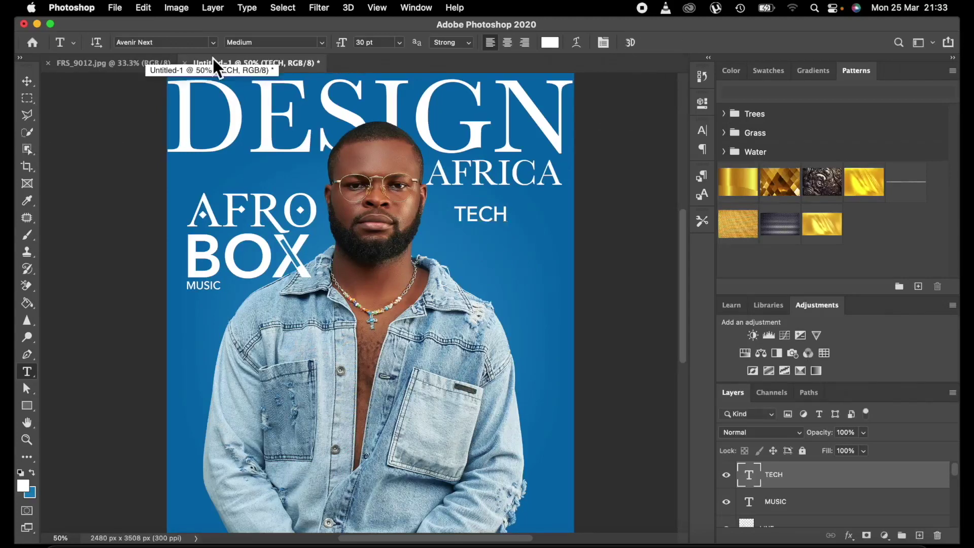
- Set the TECH text to Avenir Next Demi Bold
{"action": "left_click", "coordinate": [214, 43]}
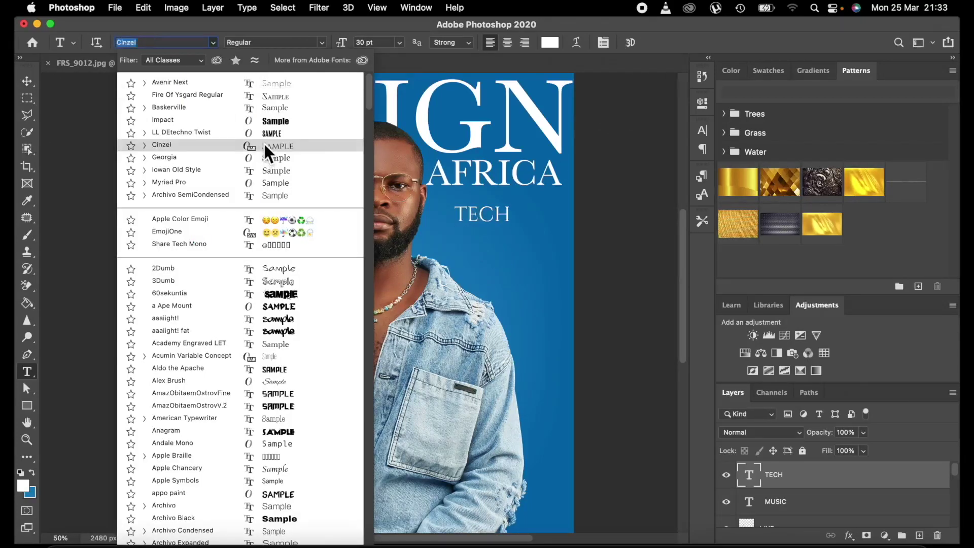
{"action": "left_click", "coordinate": [272, 80]}
{"action": "left_click", "coordinate": [323, 42]}
{"action": "left_click", "coordinate": [254, 117]}
- Scale the TECH text to 195.19% and apply the transform
{"action": "left_click", "coordinate": [27, 81]}
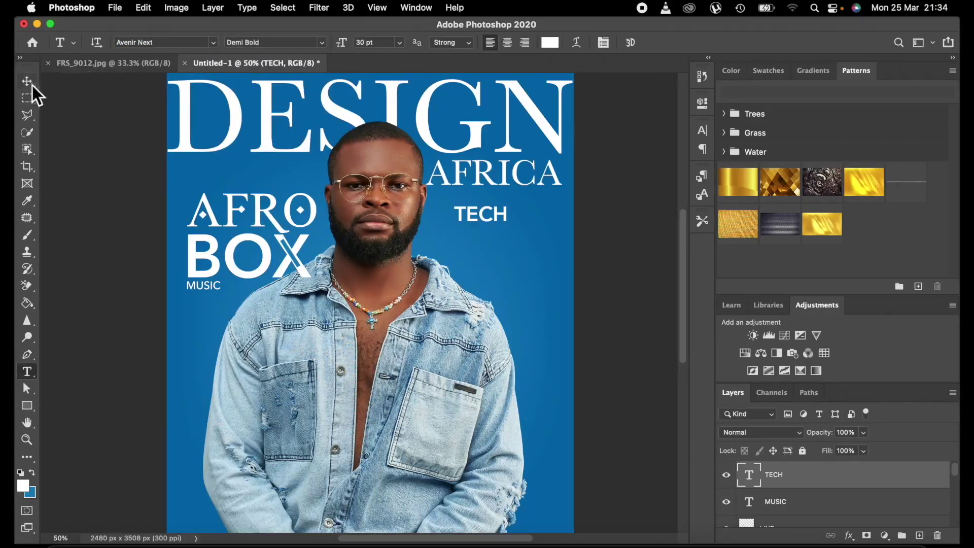
{"action": "left_click", "coordinate": [486, 220]}
{"action": "left_click", "coordinate": [486, 219]}
{"action": "key", "text": "super+t"}
{"action": "left_click_drag", "start_coordinate": [507, 225], "coordinate": [558, 258]}
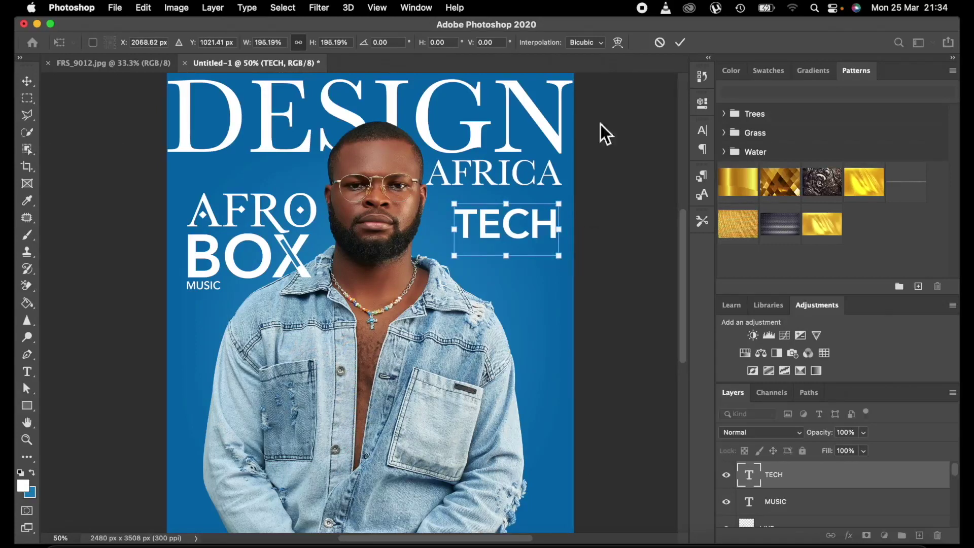
{"action": "key", "text": "Return"}
- Add the text AFRICA beneath TECH on a new layer at 30 pt, with a space between each letter
{"action": "left_click", "coordinate": [920, 536]}
{"action": "left_click", "coordinate": [27, 371]}
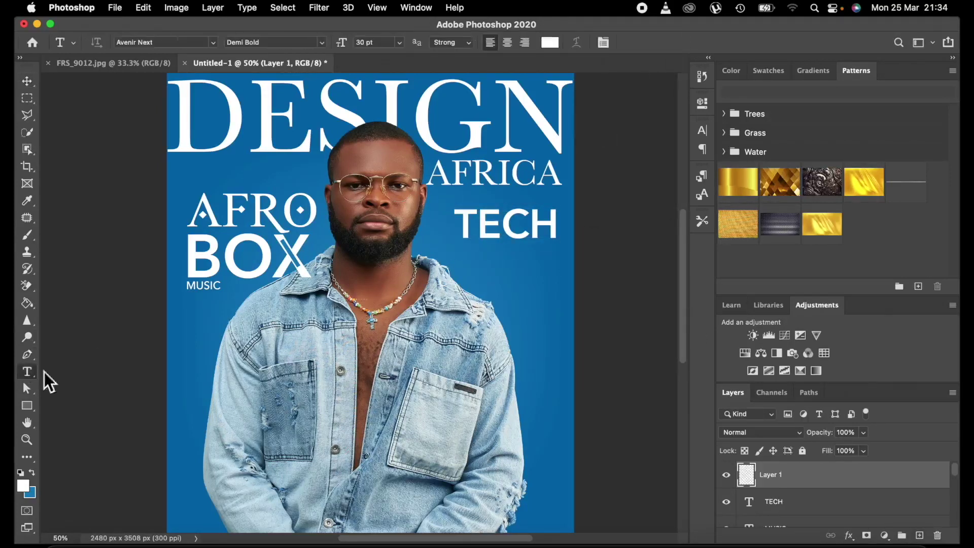
{"action": "left_click", "coordinate": [468, 264]}
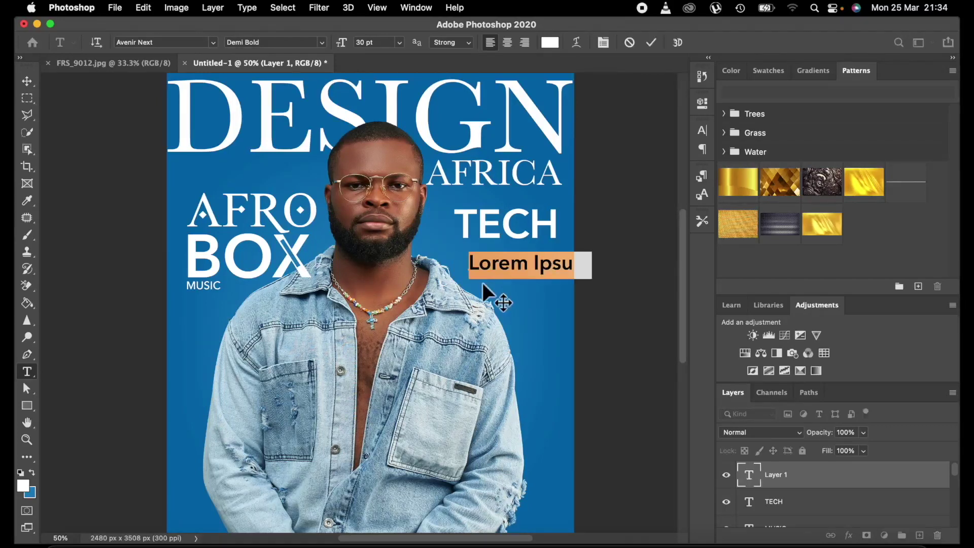
{"action": "key", "text": "BackSpace"}
{"action": "type", "text": "A"}
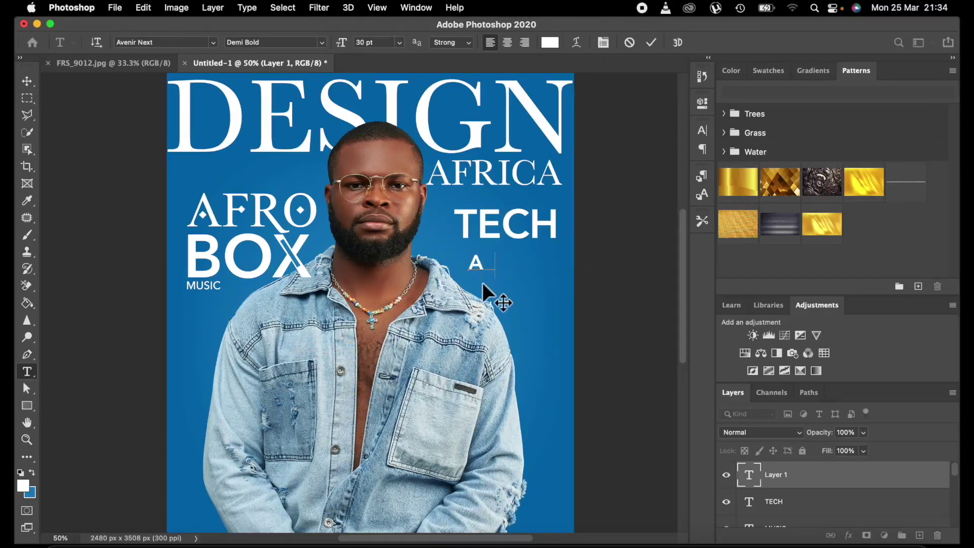
{"action": "type", "text": " FRICA"}
{"action": "left_click", "coordinate": [483, 262]}
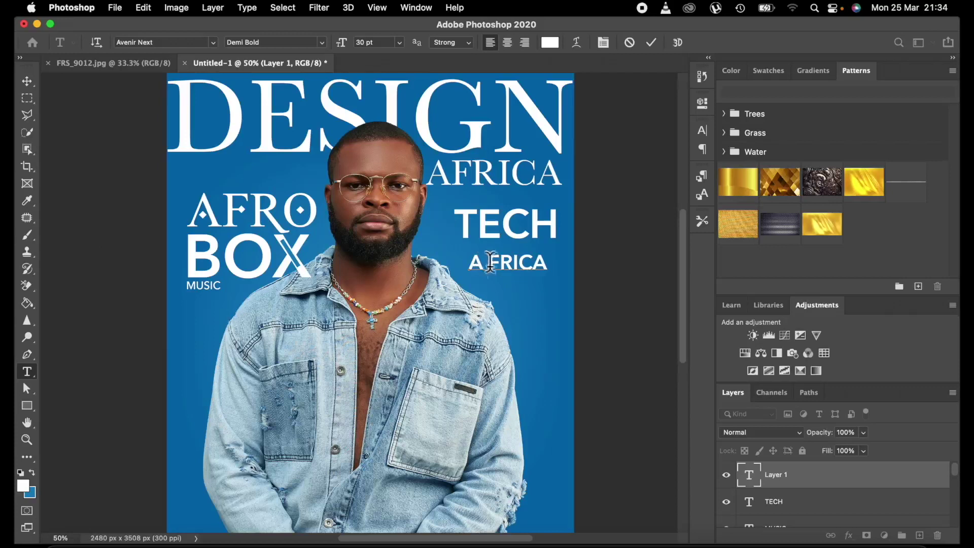
{"action": "left_click", "coordinate": [504, 263]}
{"action": "left_click", "coordinate": [523, 263]}
{"action": "left_click", "coordinate": [534, 262]}
{"action": "left_click", "coordinate": [545, 262]}
{"action": "left_click", "coordinate": [651, 42]}
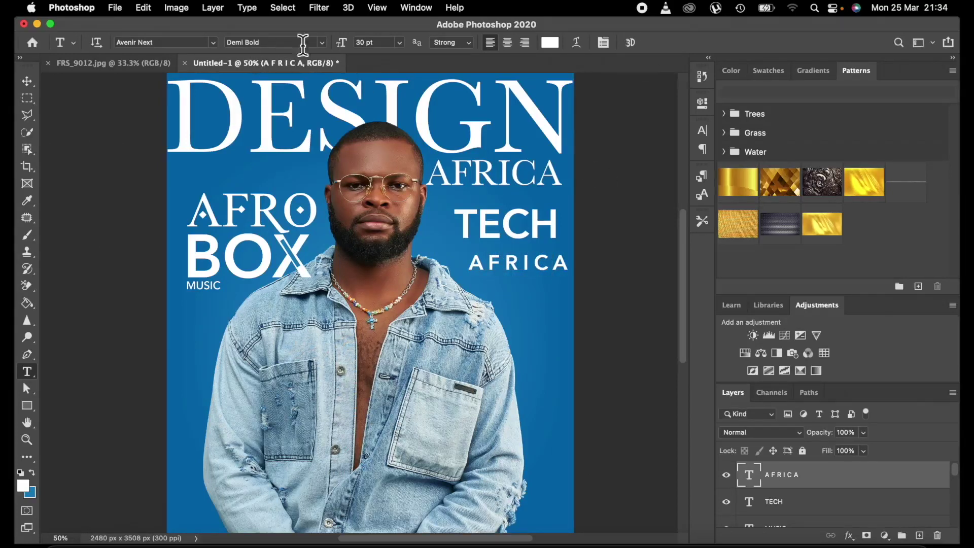
- Set the spaced AFRICA text to Medium weight and fit it directly beneath TECH at the same width
{"action": "left_click", "coordinate": [323, 43]}
{"action": "left_click", "coordinate": [242, 75]}
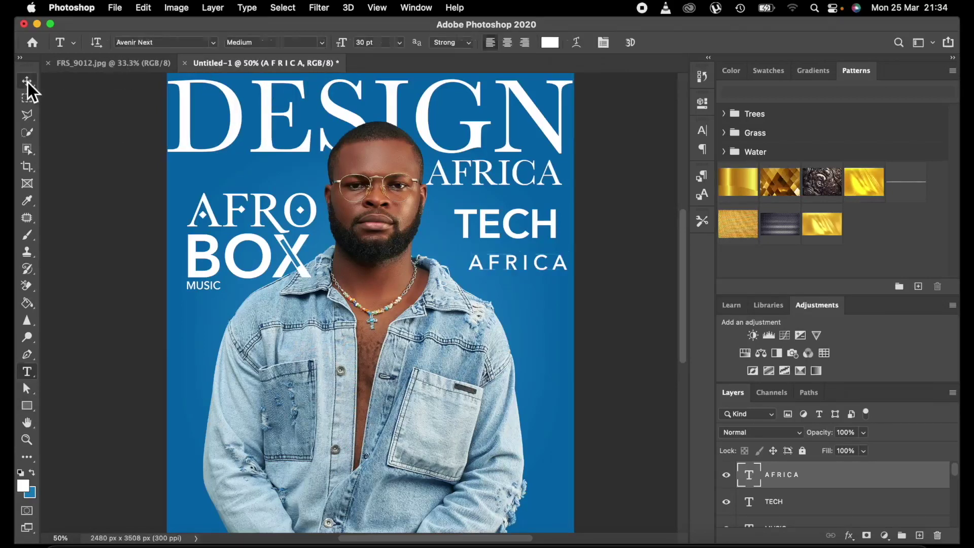
{"action": "left_click", "coordinate": [27, 81]}
{"action": "left_click", "coordinate": [502, 300]}
{"action": "left_click_drag", "start_coordinate": [522, 275], "coordinate": [558, 273]}
{"action": "left_click", "coordinate": [680, 43]}
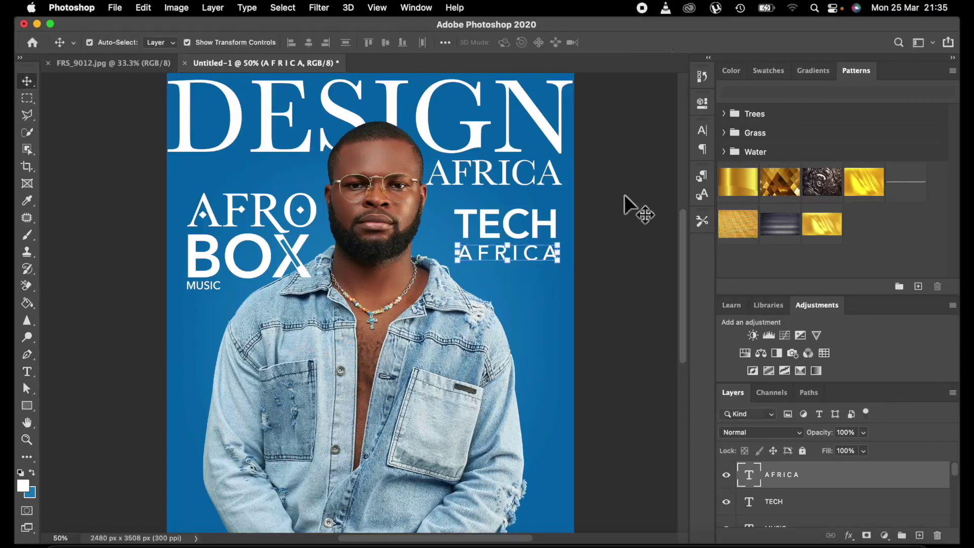
{"action": "left_click", "coordinate": [597, 219]}
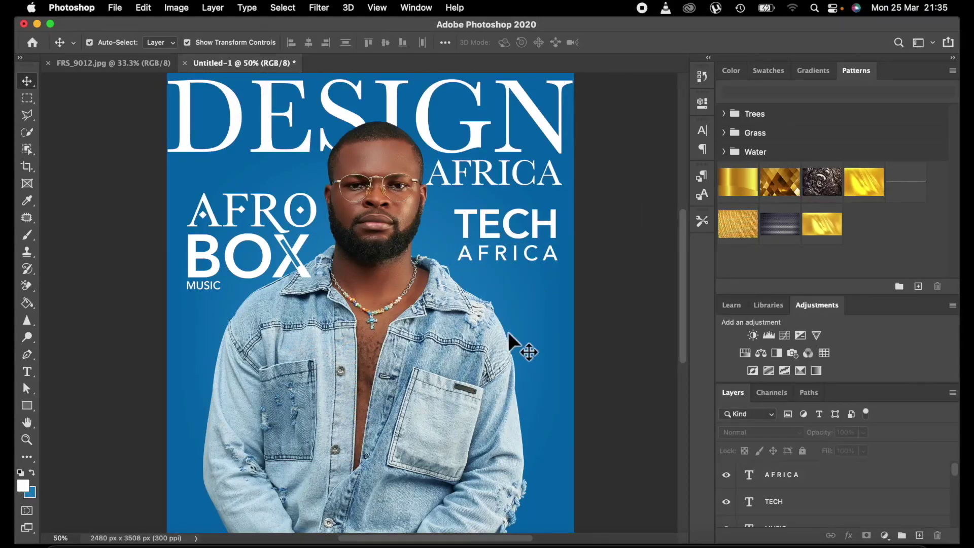
- Add 18 pt text below the spaced AFRICA reading NIGERIA GOVERNMENT WORKS NEED THE YOUTH, stacked on separate lines with the last four indented
{"action": "key", "text": "super+minus"}
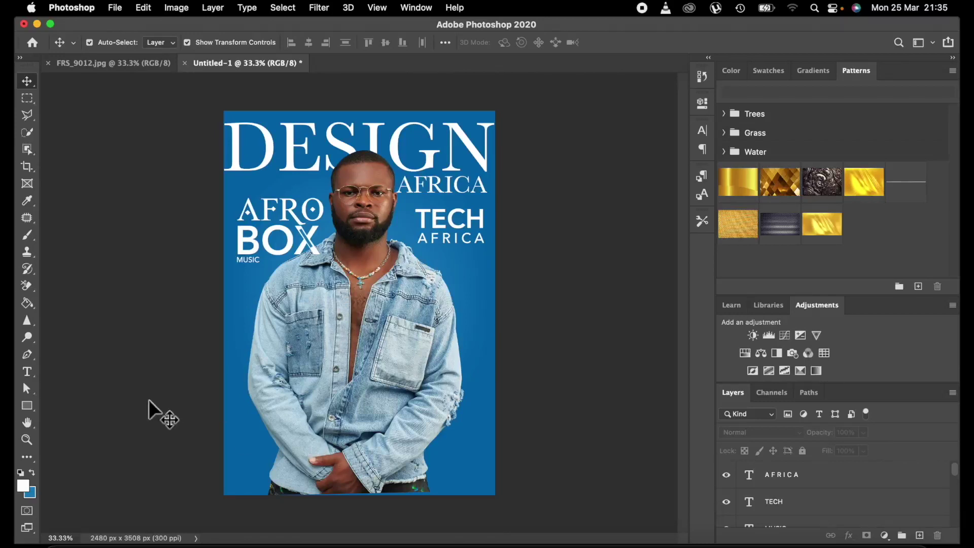
{"action": "key", "text": "t"}
{"action": "left_click", "coordinate": [436, 261]}
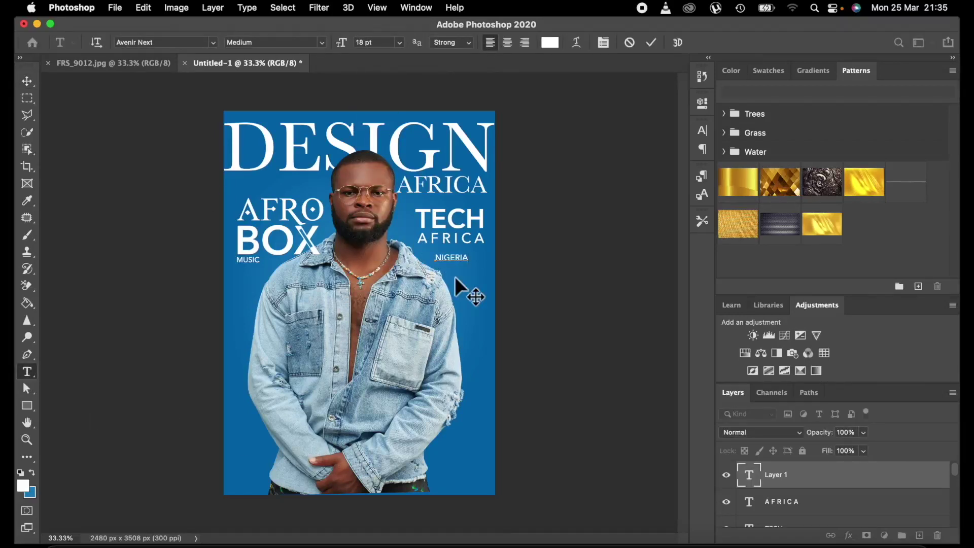
{"action": "type", "text": "NIGERIA GOVERNMENT"}
{"action": "key", "text": "Return"}
{"action": "type", "text": "WORKS "}
{"action": "type", "text": "NEED"}
{"action": "key", "text": "Return"}
{"action": "type", "text": "THE"}
{"action": "key", "text": "Return"}
{"action": "type", "text": "YOUTH"}
{"action": "key", "text": "BackSpace"}
{"action": "key", "text": "BackSpace"}
{"action": "key", "text": "BackSpace"}
{"action": "key", "text": "BackSpace"}
{"action": "key", "text": "BackSpace"}
{"action": "key", "text": "BackSpace"}
{"action": "left_click", "coordinate": [651, 43]}
{"action": "left_click", "coordinate": [26, 84]}
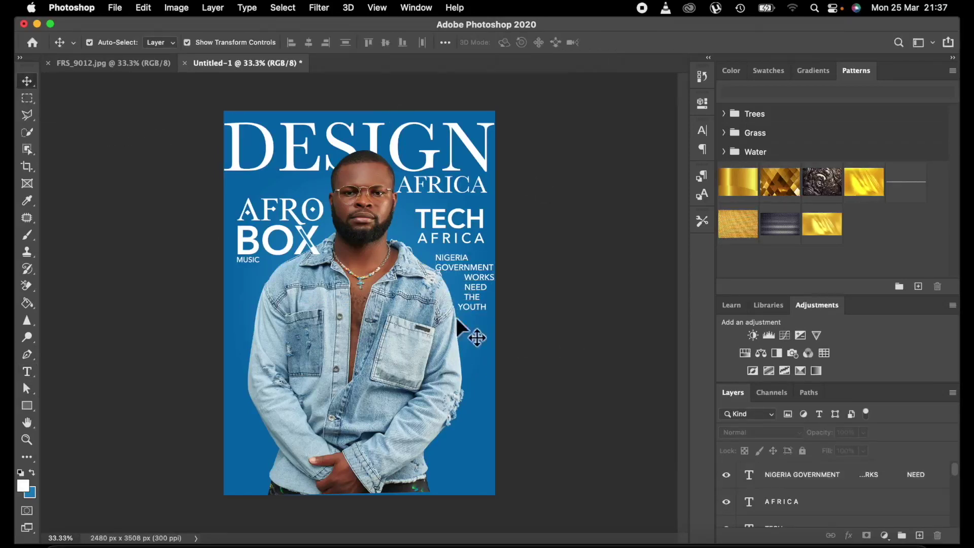
- Shift the man's image layer slightly down and left so its lower edge meets the canvas bottom
{"action": "left_click", "coordinate": [403, 327]}
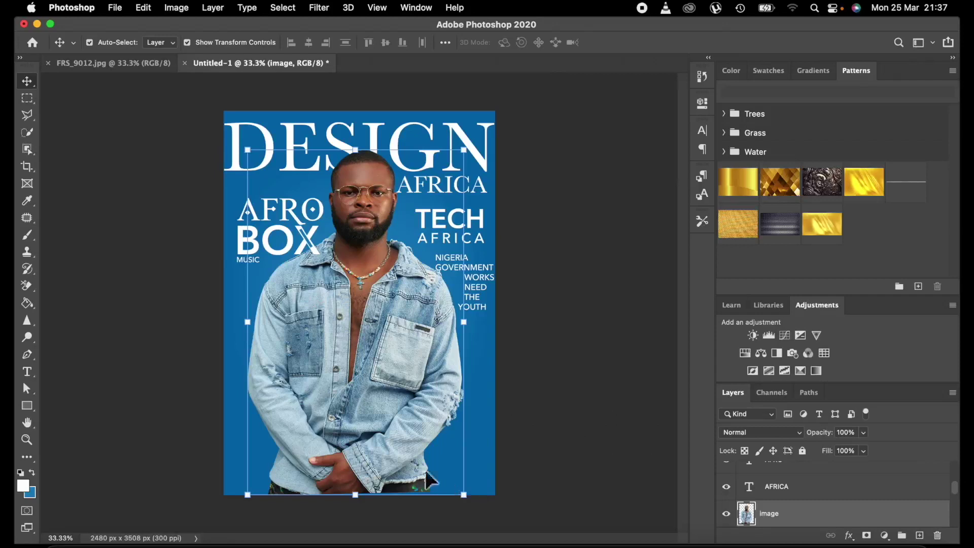
{"action": "left_click_drag", "start_coordinate": [407, 450], "coordinate": [405, 448]}
{"action": "key", "text": "Down"}
{"action": "key", "text": "Down"}
{"action": "key", "text": "Down"}
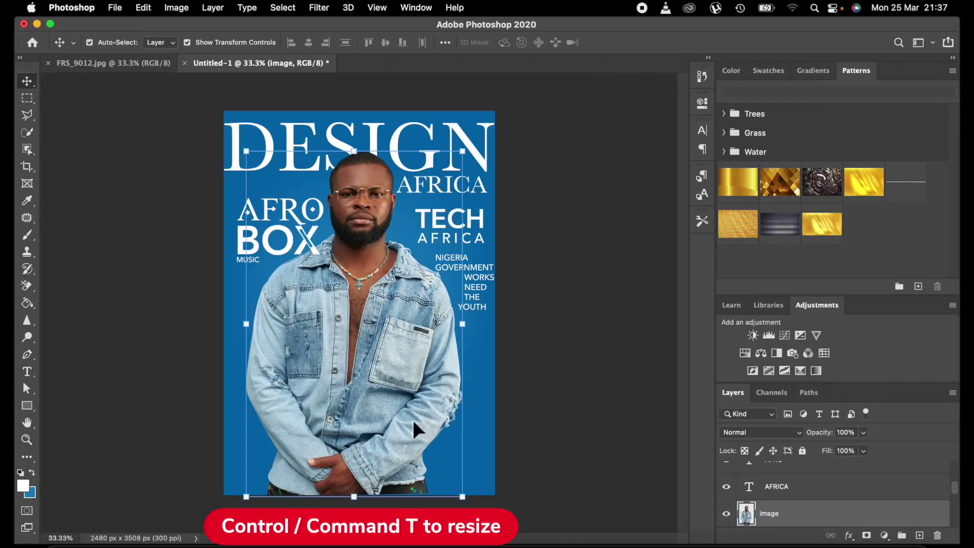
{"action": "left_click", "coordinate": [608, 320]}
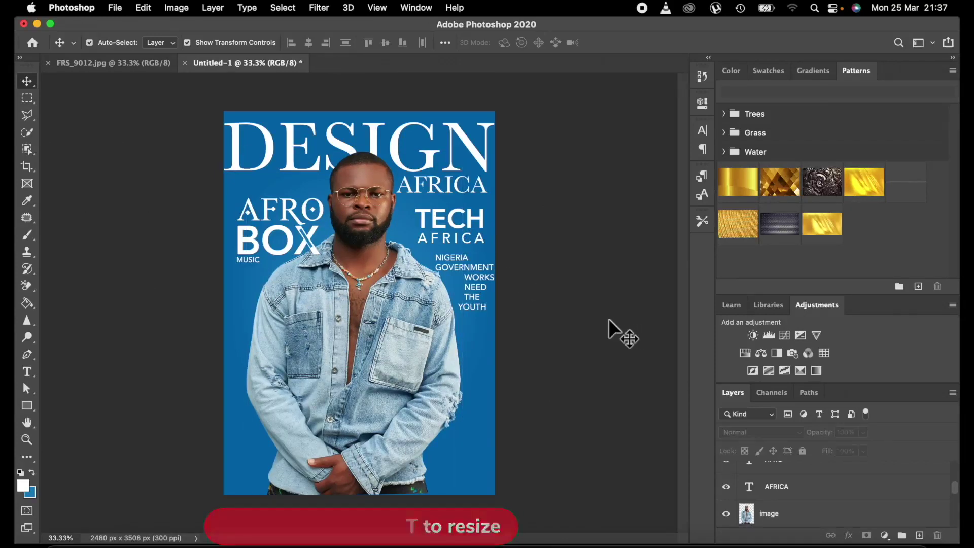
- Change the color of the NIGERIA GOVERNMENT text block to yellow with a hue of 55°
{"action": "left_click", "coordinate": [480, 272]}
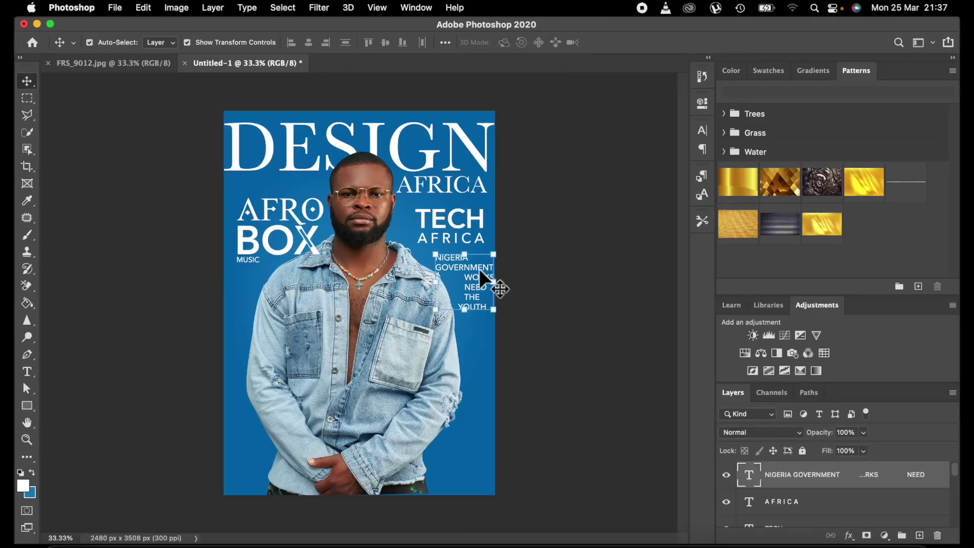
{"action": "left_click", "coordinate": [27, 372]}
{"action": "left_click", "coordinate": [550, 42]}
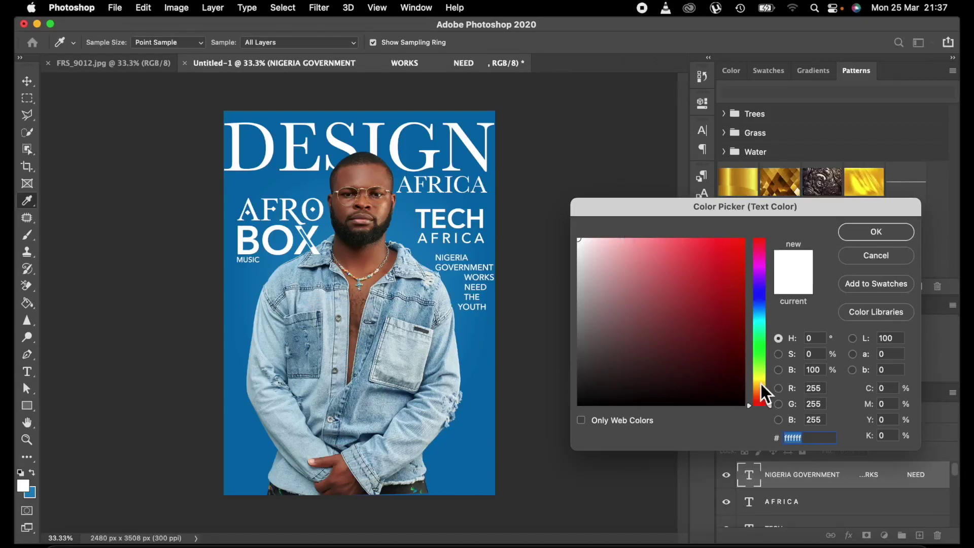
{"action": "left_click_drag", "start_coordinate": [761, 384], "coordinate": [760, 379]}
{"action": "left_click", "coordinate": [736, 264]}
{"action": "mouse_move", "coordinate": [735, 263]}
{"action": "left_mouse_down"}
{"action": "mouse_move", "coordinate": [731, 243]}
{"action": "mouse_move", "coordinate": [695, 244]}
{"action": "left_mouse_up"}
{"action": "left_click", "coordinate": [862, 234]}
- Nudge the yellow text block up and left to sit under the spaced AFRICA, clear of the canvas edge
{"action": "left_click", "coordinate": [27, 80]}
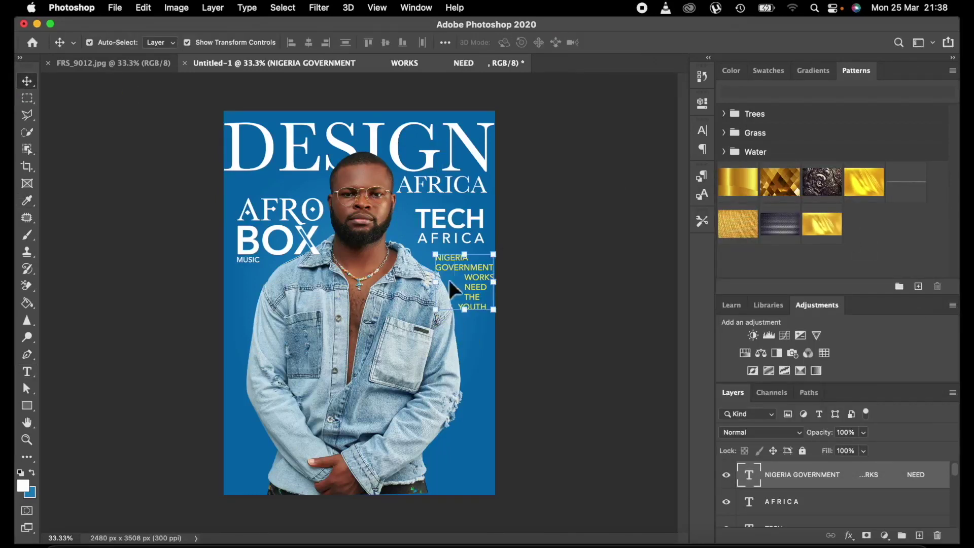
{"action": "key", "text": "Up"}
{"action": "key", "text": "Up"}
{"action": "key", "text": "Up"}
{"action": "key", "text": "Up"}
{"action": "key", "text": "Up"}
{"action": "key", "text": "Up"}
{"action": "key", "text": "Up"}
{"action": "key", "text": "Up"}
{"action": "key", "text": "Up"}
{"action": "key", "text": "Up"}
{"action": "key", "text": "Up"}
{"action": "key", "text": "Up"}
{"action": "key", "text": "Up"}
{"action": "key", "text": "Up"}
{"action": "key", "text": "Up"}
{"action": "key", "text": "Up"}
{"action": "key", "text": "Up"}
{"action": "key", "text": "Up"}
{"action": "key", "text": "Up"}
{"action": "key", "text": "Up"}
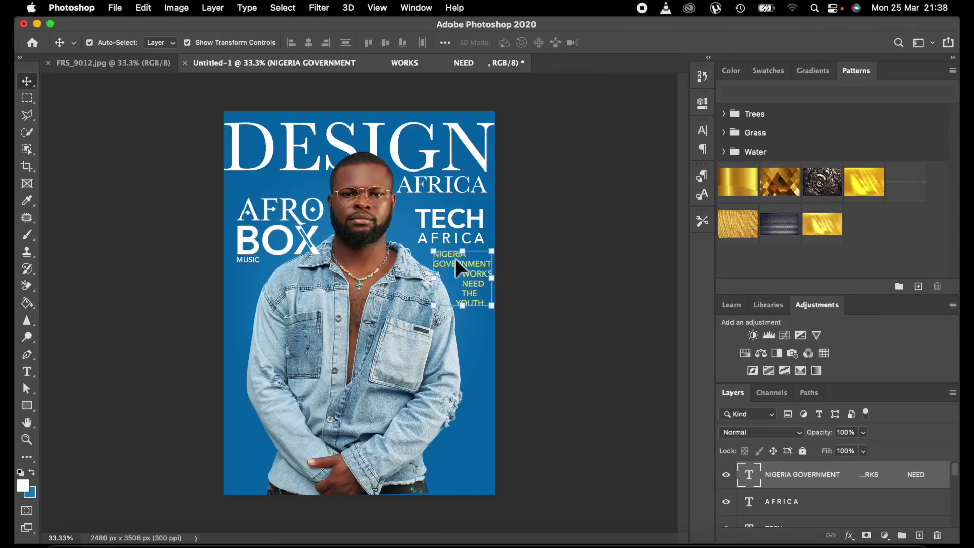
{"action": "key", "text": "Left"}
{"action": "key", "text": "Left"}
{"action": "key", "text": "Left"}
{"action": "key", "text": "Left"}
{"action": "key", "text": "Left"}
{"action": "key", "text": "Left"}
{"action": "key", "text": "Left"}
{"action": "key", "text": "Left"}
{"action": "key", "text": "Left"}
{"action": "key", "text": "Left"}
{"action": "key", "text": "Left"}
{"action": "key", "text": "Left"}
{"action": "key", "text": "Left"}
{"action": "key", "text": "Left"}
{"action": "key", "text": "Left"}
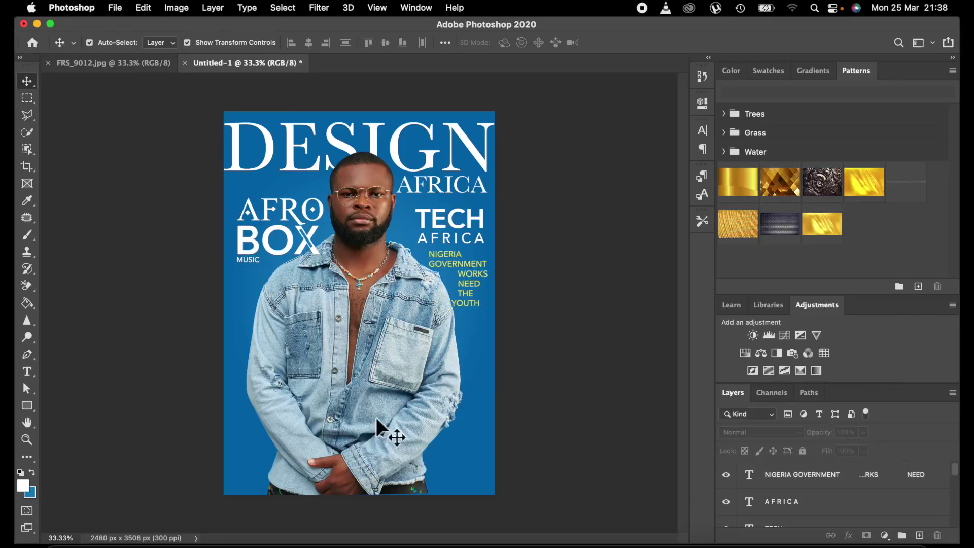
- Add the text SOUND in Avenir Next Demi Bold at 72 pt across the lower jacket, on a new layer above the yellow text
{"action": "left_click", "coordinate": [820, 479]}
{"action": "left_click", "coordinate": [919, 535]}
{"action": "left_click", "coordinate": [27, 372]}
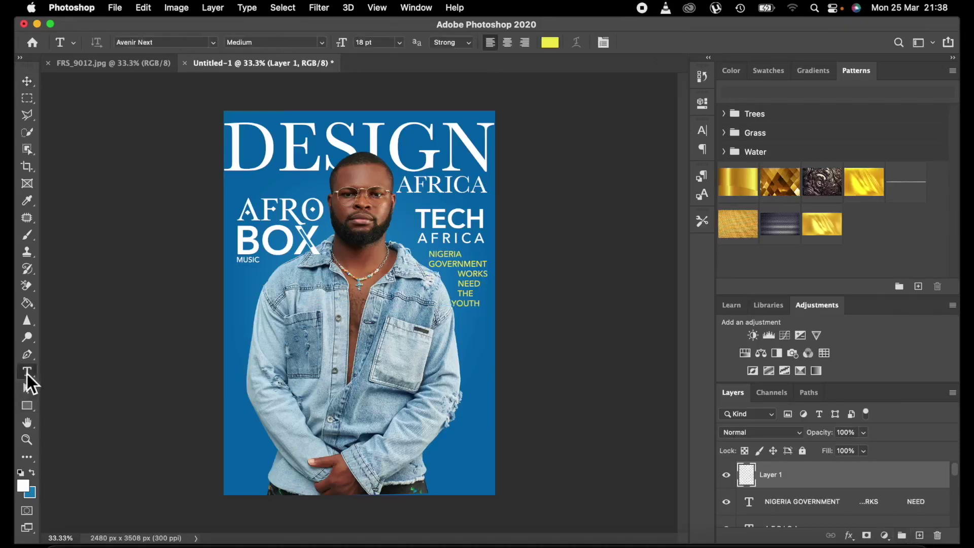
{"action": "left_click", "coordinate": [324, 42]}
{"action": "left_click", "coordinate": [260, 96]}
{"action": "left_click", "coordinate": [400, 42]}
{"action": "left_click", "coordinate": [376, 249]}
{"action": "left_click", "coordinate": [272, 415]}
{"action": "key", "text": "BackSpace"}
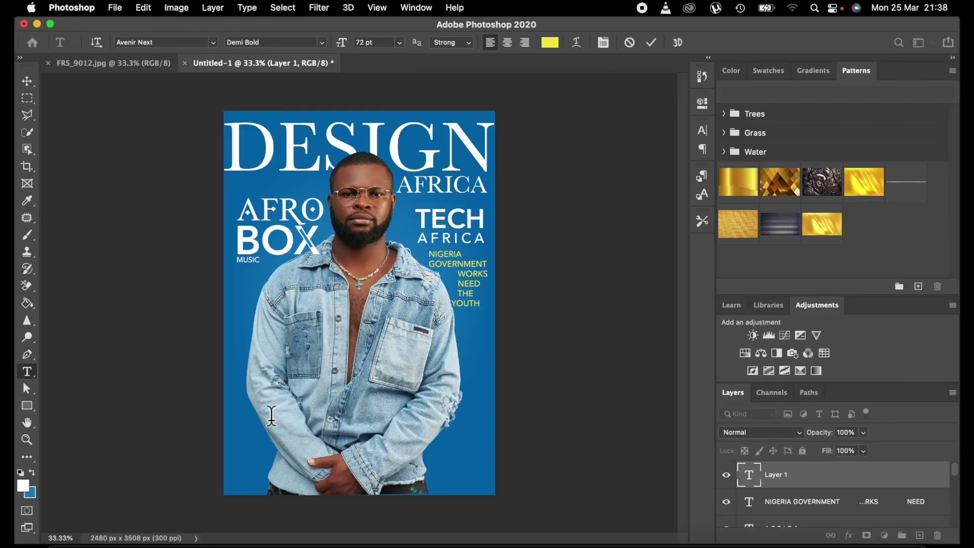
{"action": "type", "text": "SOUND"}
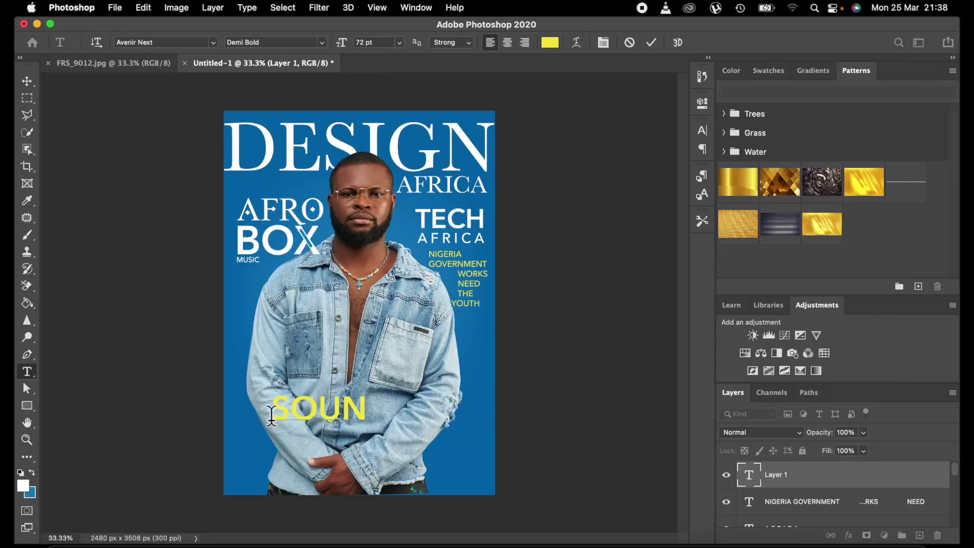
{"action": "left_click", "coordinate": [651, 43]}
- Change the SOUND text color to white (#ffffff)
{"action": "left_click", "coordinate": [550, 42]}
{"action": "left_click_drag", "start_coordinate": [589, 256], "coordinate": [578, 237]}
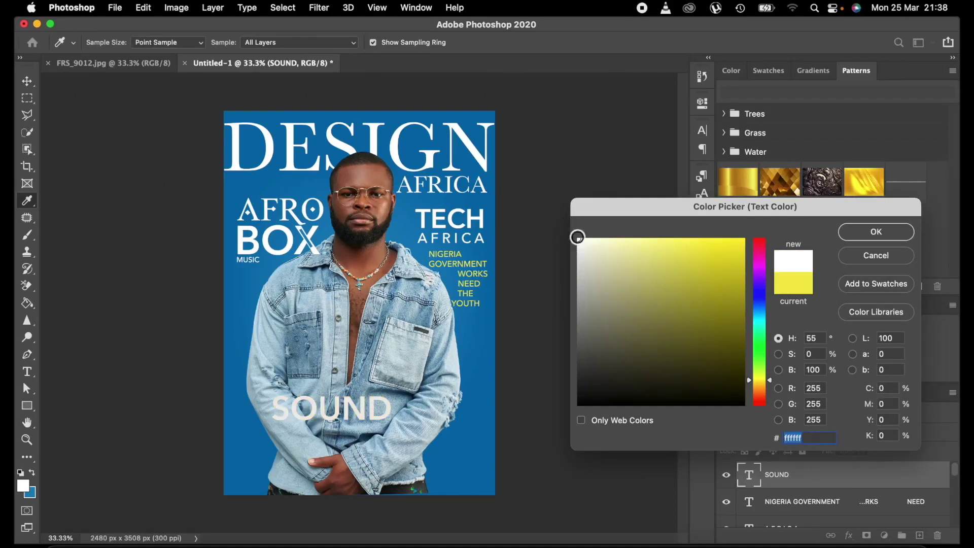
{"action": "left_click", "coordinate": [852, 235]}
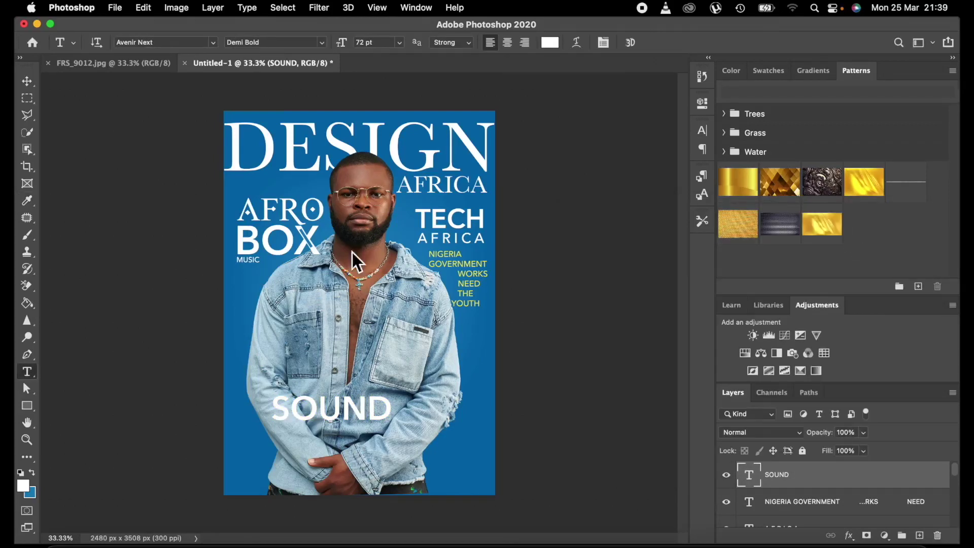
- Scale the SOUND text up to about 151% and center it across the man's lower jacket
{"action": "left_click", "coordinate": [26, 81]}
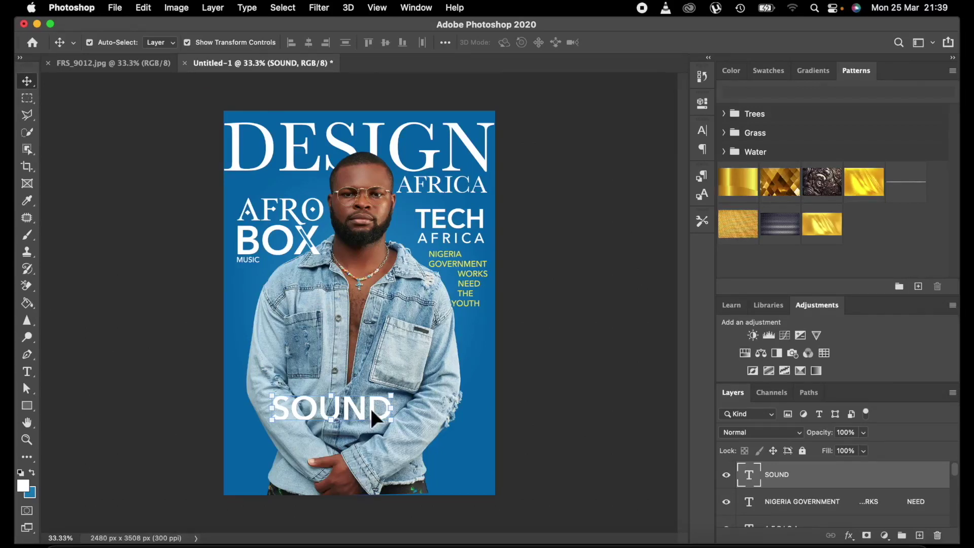
{"action": "left_click_drag", "start_coordinate": [392, 420], "coordinate": [450, 469]}
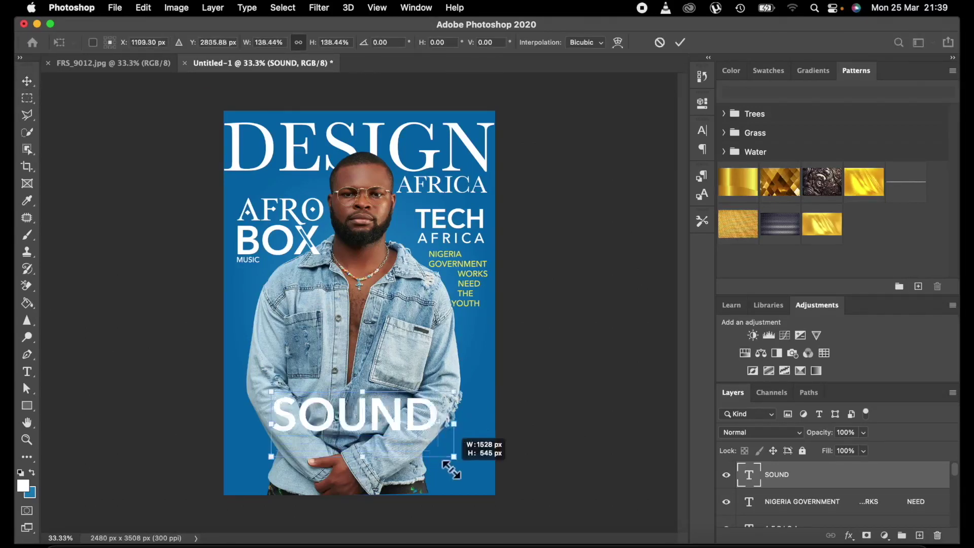
{"action": "left_click_drag", "start_coordinate": [358, 421], "coordinate": [342, 422]}
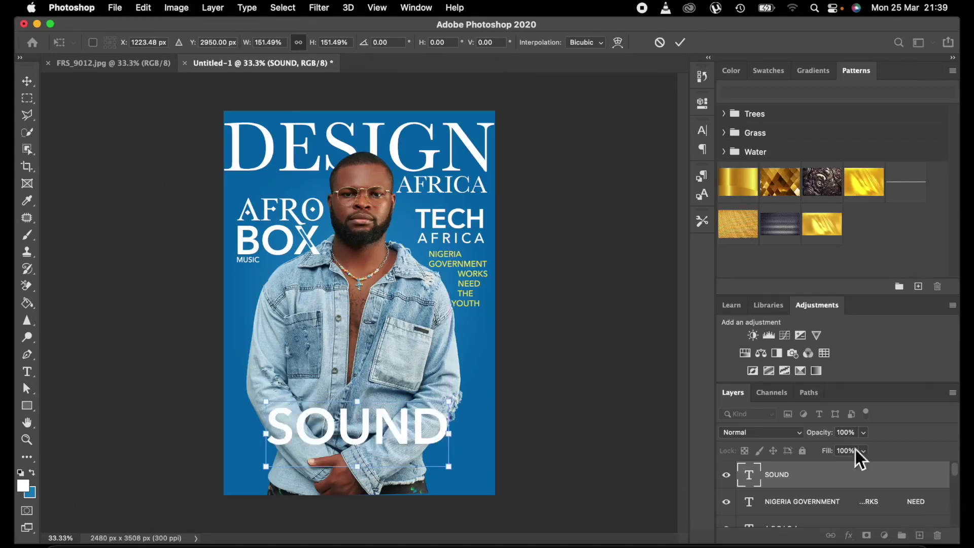
{"action": "left_click", "coordinate": [676, 41]}
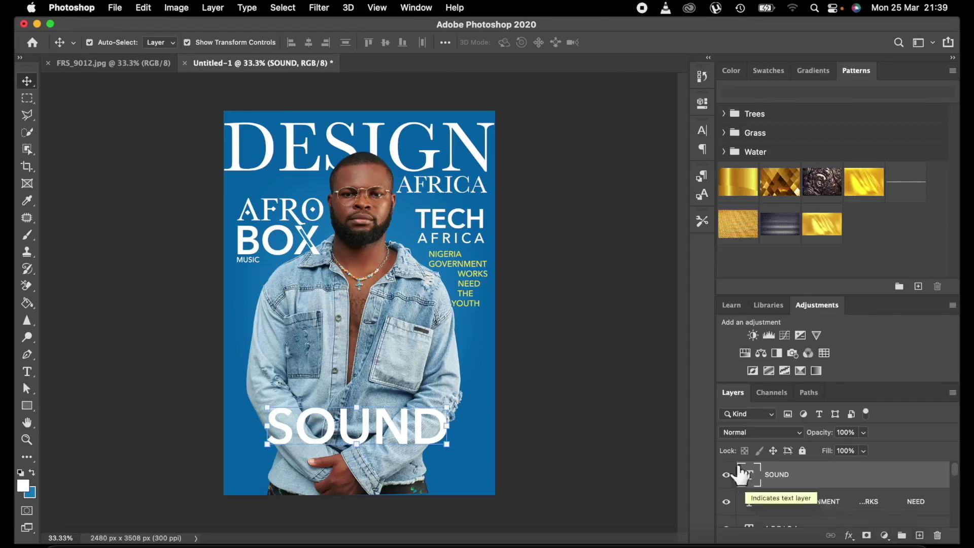
- Add the text OF DBAD in white 72 pt Avenir Next Demi Bold beneath SOUND, on a new layer
{"action": "left_click", "coordinate": [920, 535]}
{"action": "left_click", "coordinate": [26, 372]}
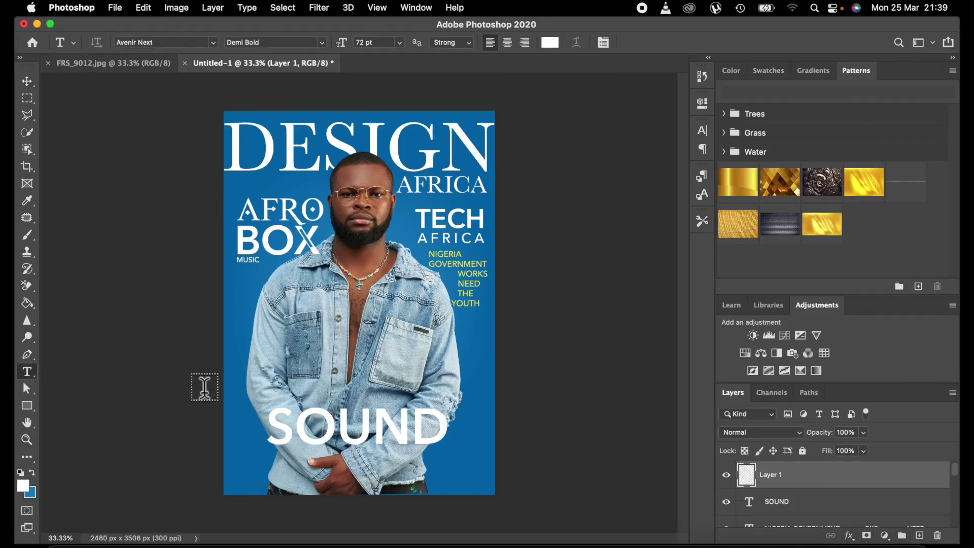
{"action": "left_click", "coordinate": [280, 473]}
{"action": "key", "text": "BackSpace"}
{"action": "type", "text": "OF "}
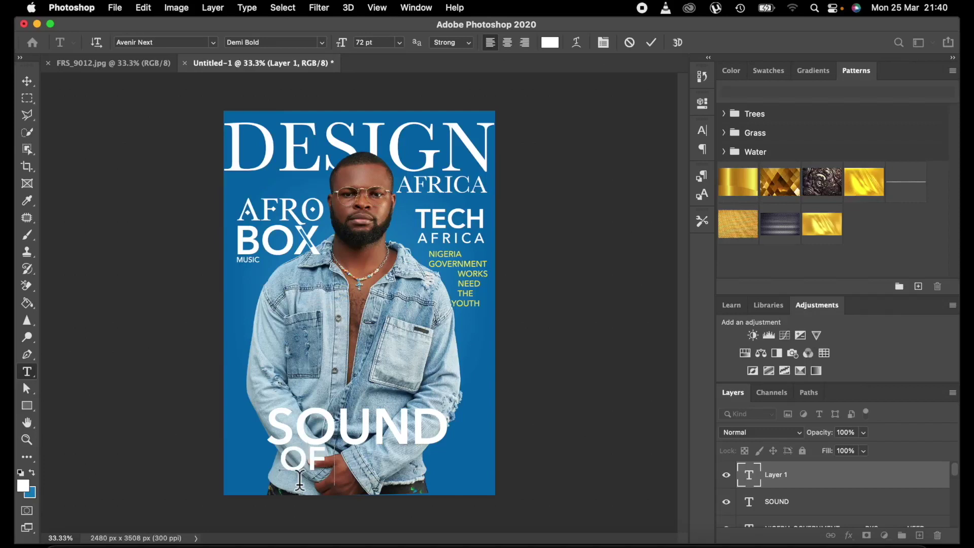
{"action": "type", "text": "DBAD"}
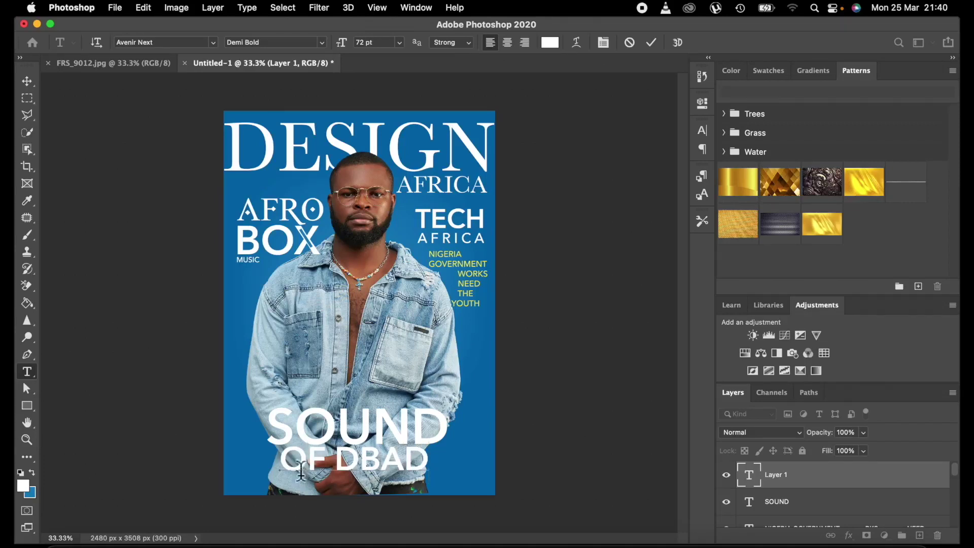
{"action": "left_click", "coordinate": [651, 43]}
- Scale the OF DBAD text down to about 67% and tuck it under the first letters of SOUND
{"action": "left_click", "coordinate": [27, 81]}
{"action": "left_click_drag", "start_coordinate": [429, 471], "coordinate": [386, 475]}
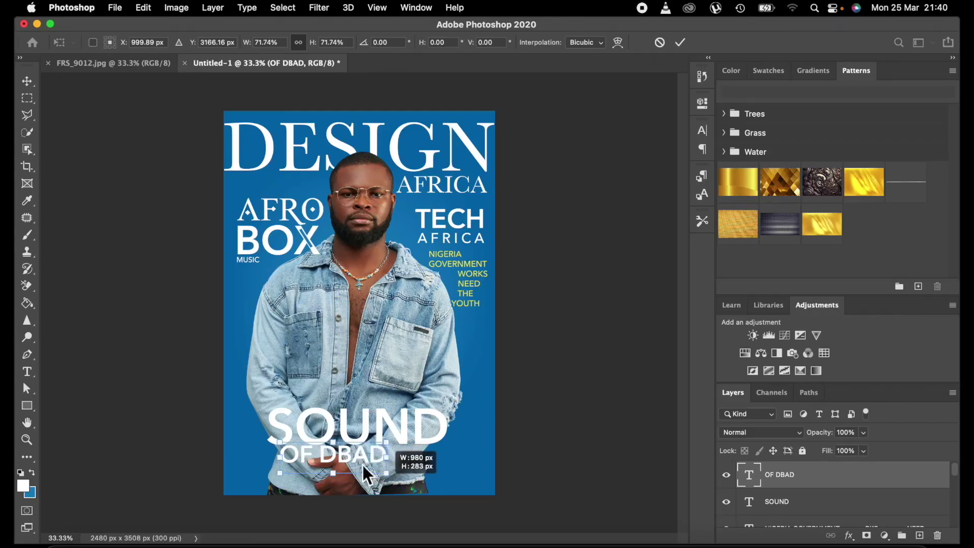
{"action": "left_click_drag", "start_coordinate": [332, 454], "coordinate": [319, 458]}
{"action": "left_click_drag", "start_coordinate": [266, 475], "coordinate": [273, 473]}
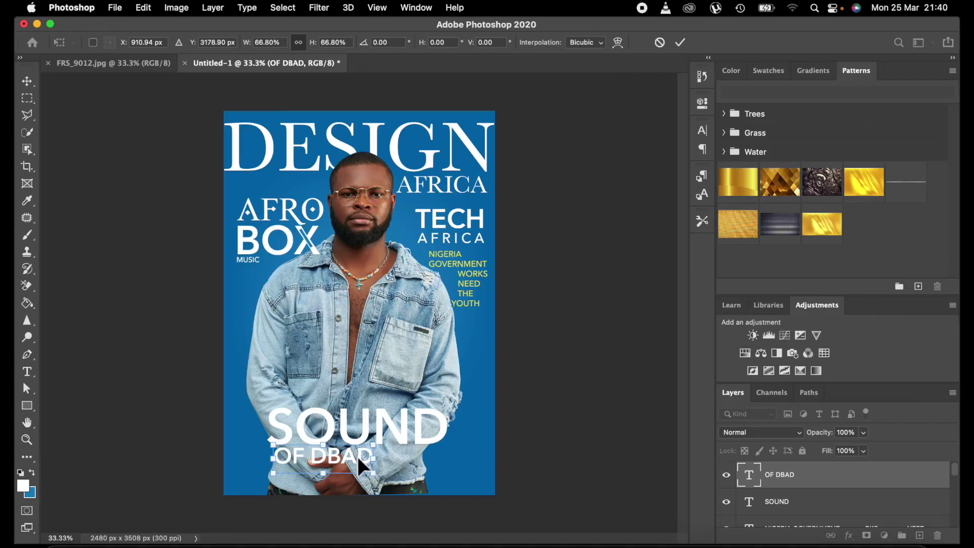
{"action": "left_click", "coordinate": [680, 43]}
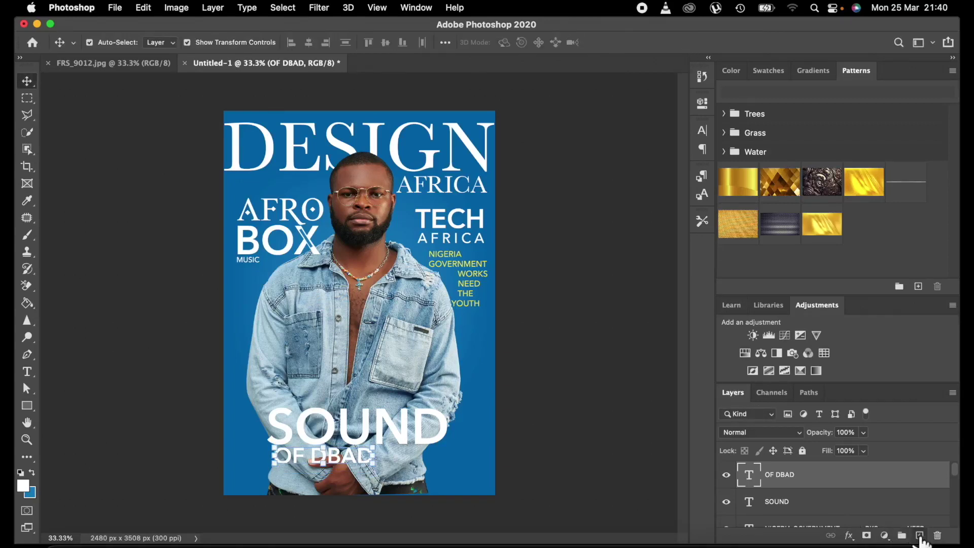
- Add the text GUY in white 72 pt Avenir Next Demi Bold below the end of SOUND, as its own layer
{"action": "left_click", "coordinate": [919, 535]}
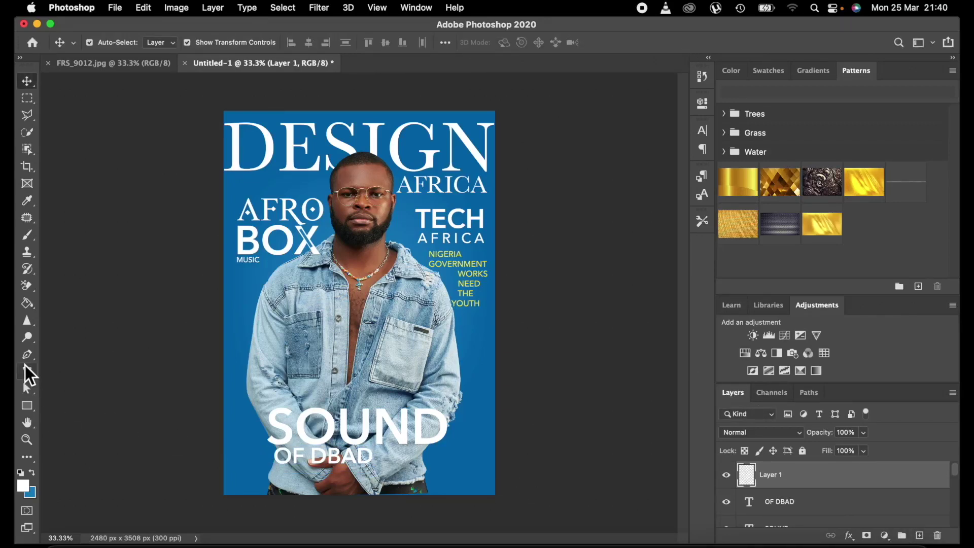
{"action": "left_click", "coordinate": [27, 369]}
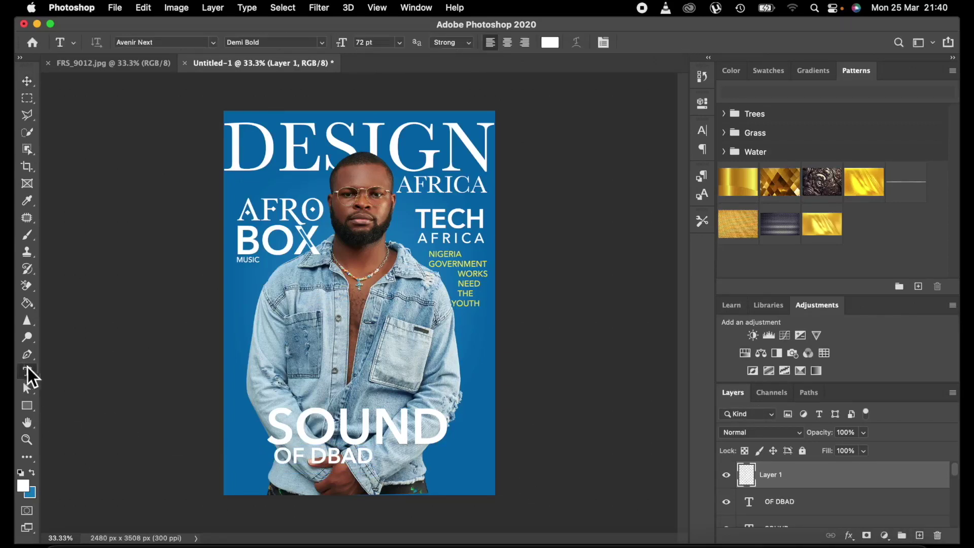
{"action": "left_click", "coordinate": [380, 455]}
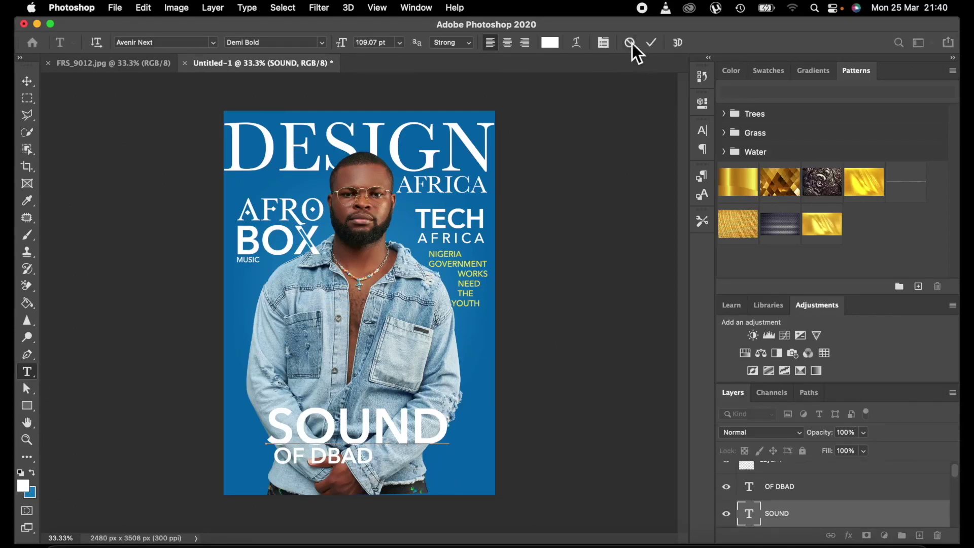
{"action": "left_click", "coordinate": [630, 43]}
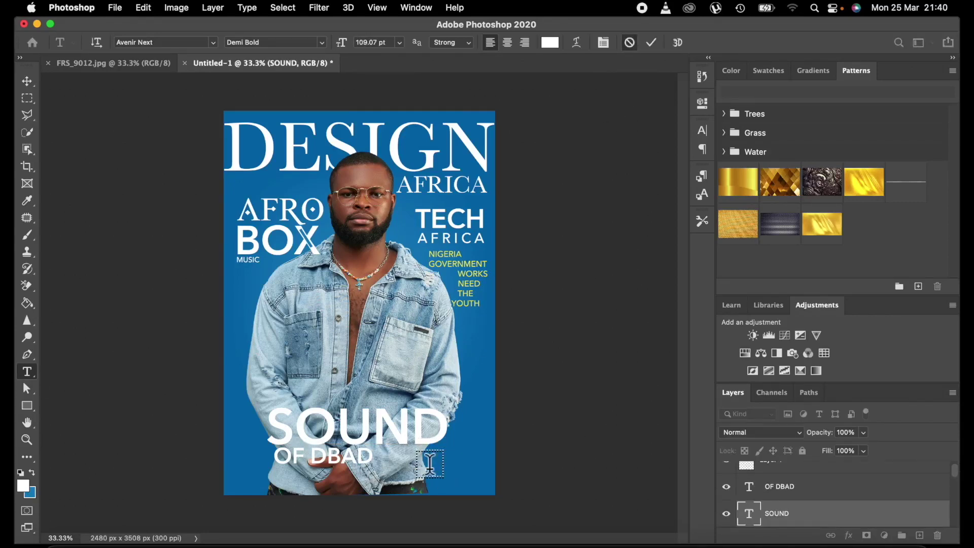
{"action": "left_click", "coordinate": [399, 469]}
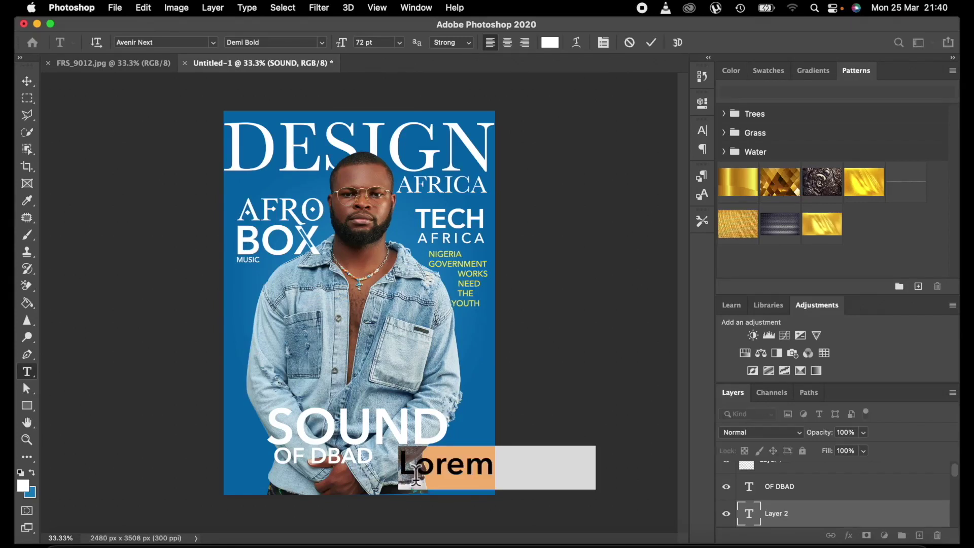
{"action": "key", "text": "BackSpace"}
{"action": "type", "text": "G"}
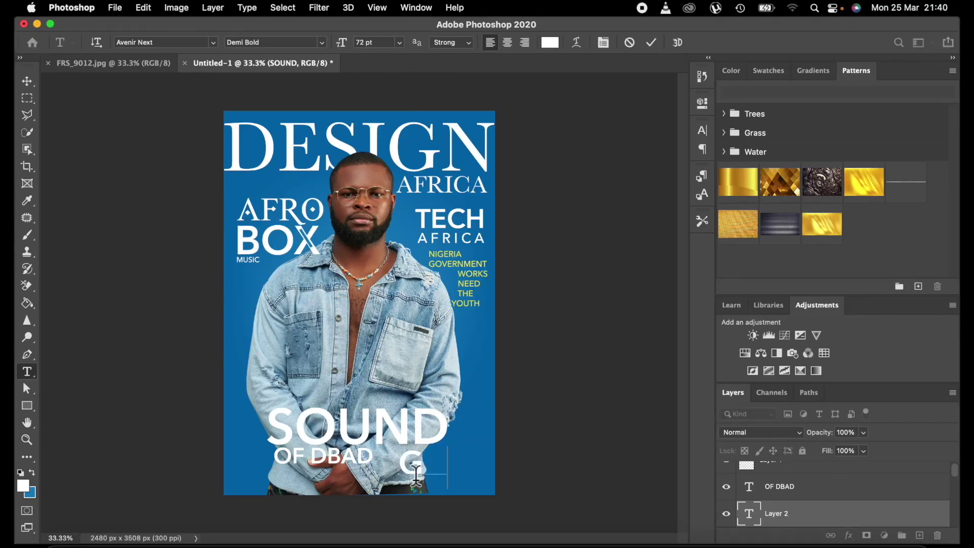
{"action": "type", "text": "UY"}
{"action": "left_click", "coordinate": [651, 43]}
- Move GUY directly beside OF DBAD beneath SOUND and enlarge it to about 105%
{"action": "left_click", "coordinate": [27, 81]}
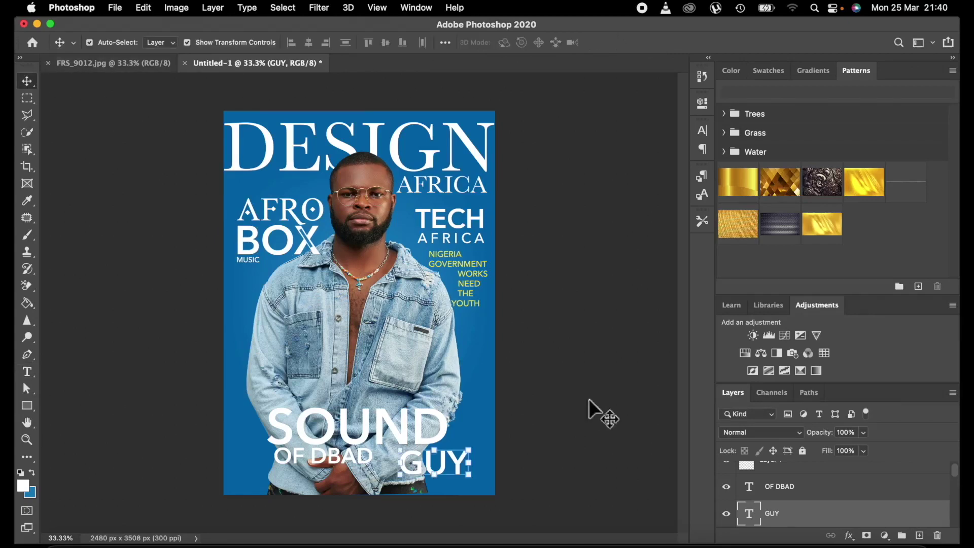
{"action": "left_click_drag", "start_coordinate": [432, 464], "coordinate": [407, 466]}
{"action": "left_click", "coordinate": [461, 474]}
{"action": "right_click", "coordinate": [403, 458]}
{"action": "left_click", "coordinate": [436, 460]}
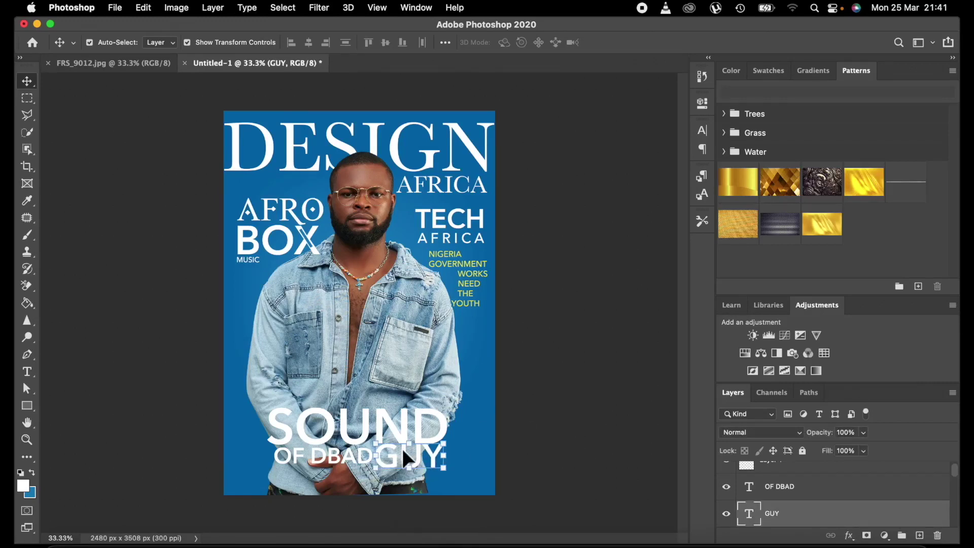
{"action": "key", "text": "super+t"}
{"action": "left_click_drag", "start_coordinate": [375, 482], "coordinate": [370, 485]}
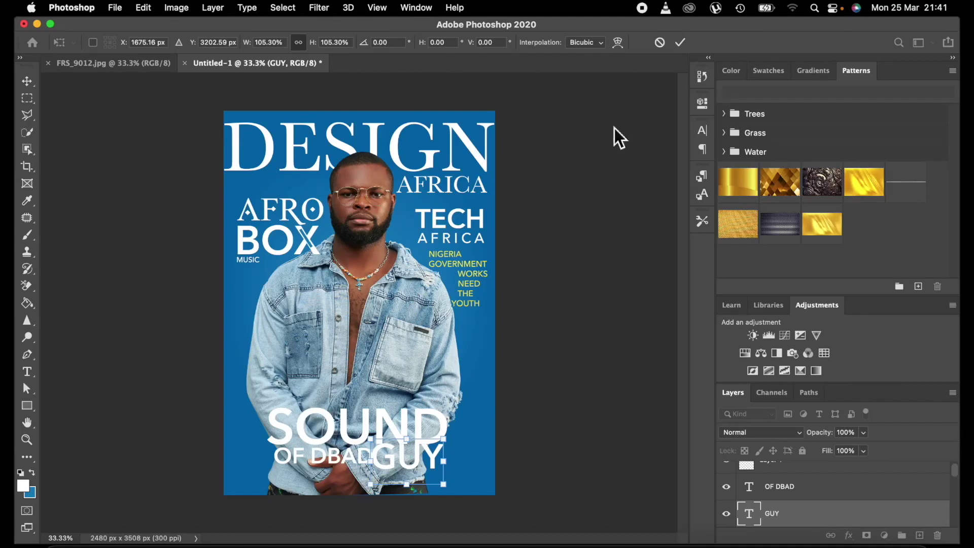
{"action": "left_click", "coordinate": [681, 42]}
- Nudge OF DBAD slightly left to separate it from GUY, and shift the man's image slightly down
{"action": "left_click", "coordinate": [358, 457]}
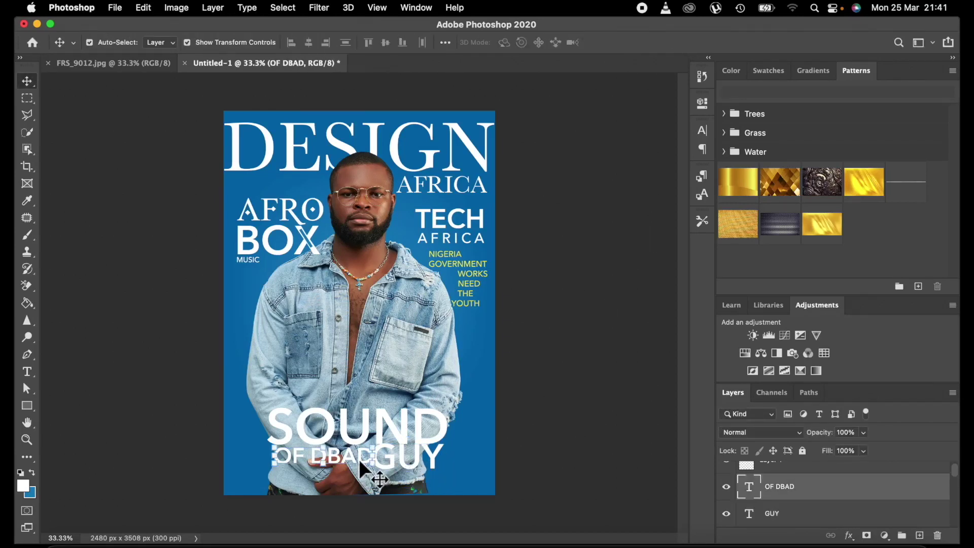
{"action": "left_click", "coordinate": [565, 442]}
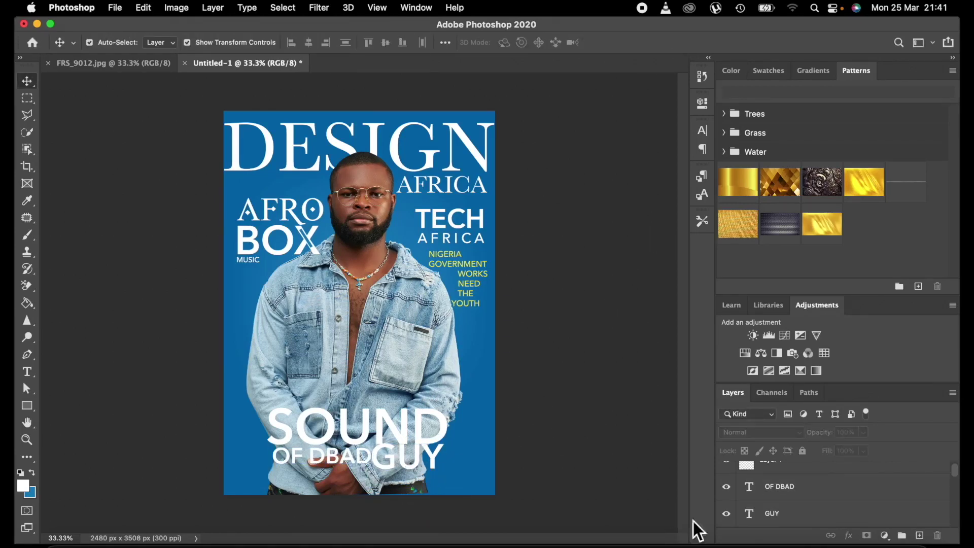
{"action": "scroll", "coordinate": [809, 487], "scroll_direction": "up", "scroll_amount": 1}
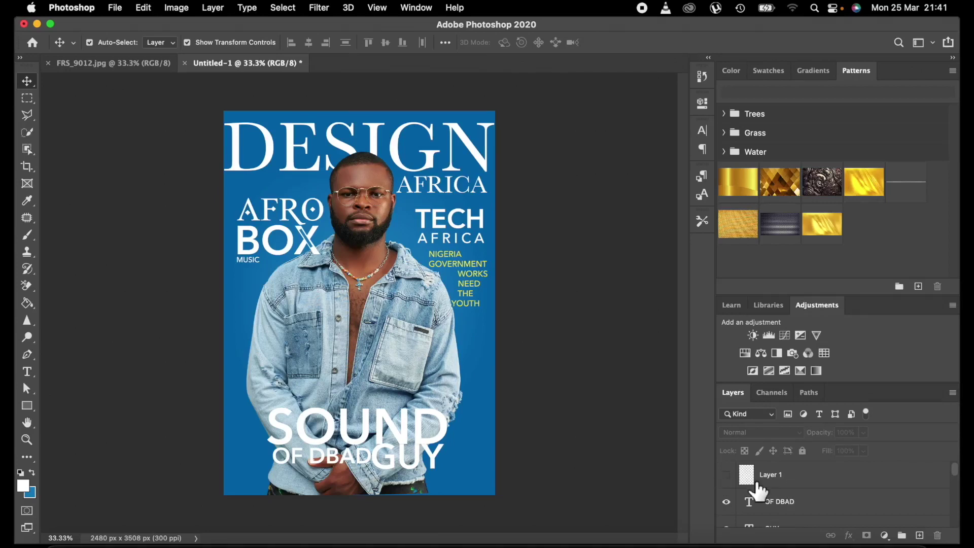
{"action": "left_click", "coordinate": [390, 362]}
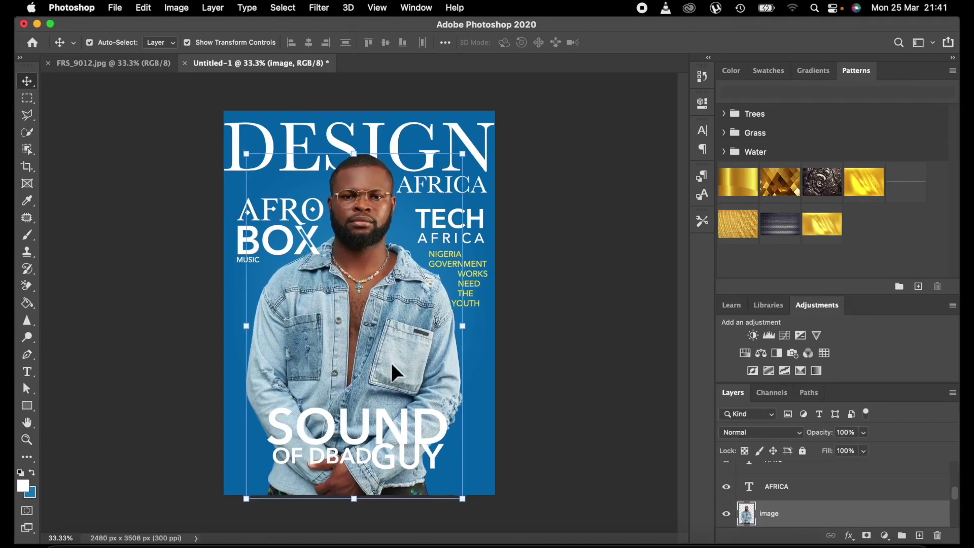
{"action": "left_click", "coordinate": [537, 376]}
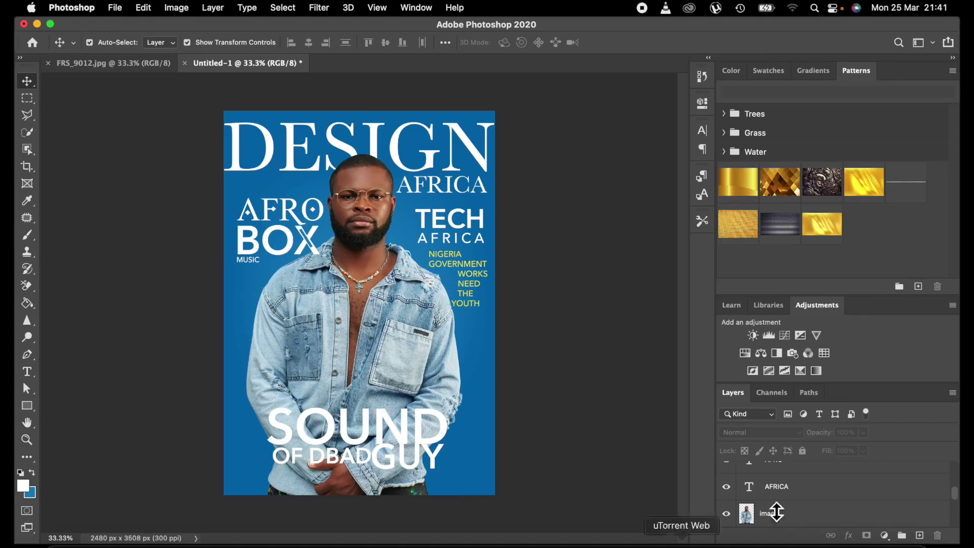
- Convert the OF DBAD, GUY and SOUND text layers together into one smart object
{"action": "scroll", "coordinate": [812, 518], "scroll_direction": "up", "scroll_amount": 1}
{"action": "left_click", "coordinate": [806, 512]}
{"action": "scroll", "coordinate": [806, 490], "scroll_direction": "up", "scroll_amount": 1}
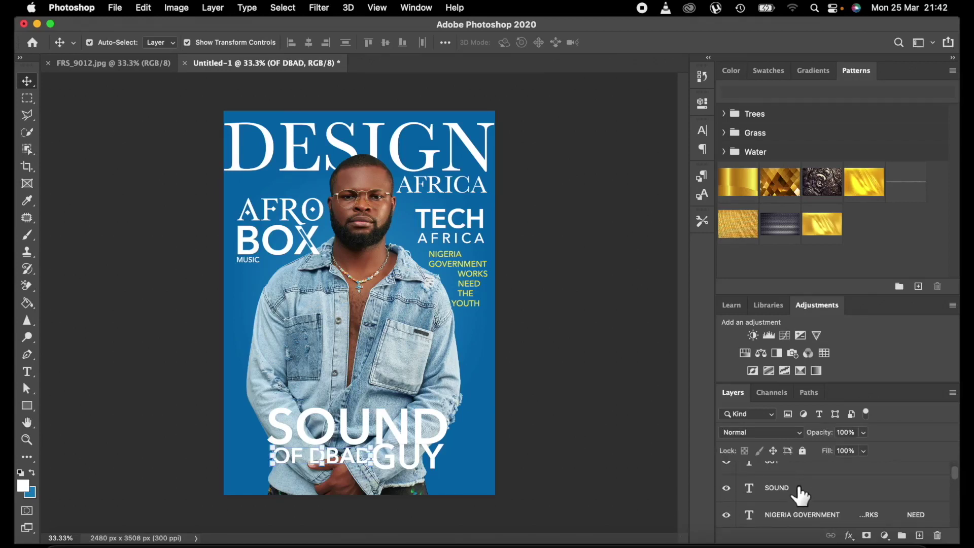
{"action": "left_click", "coordinate": [802, 488], "text": "shift"}
{"action": "right_click", "coordinate": [799, 487]}
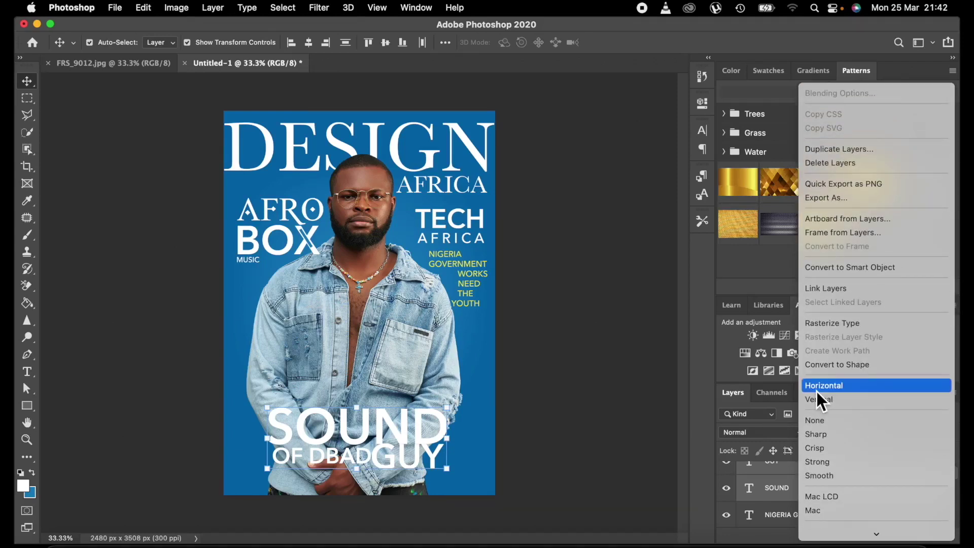
{"action": "left_click", "coordinate": [838, 267]}
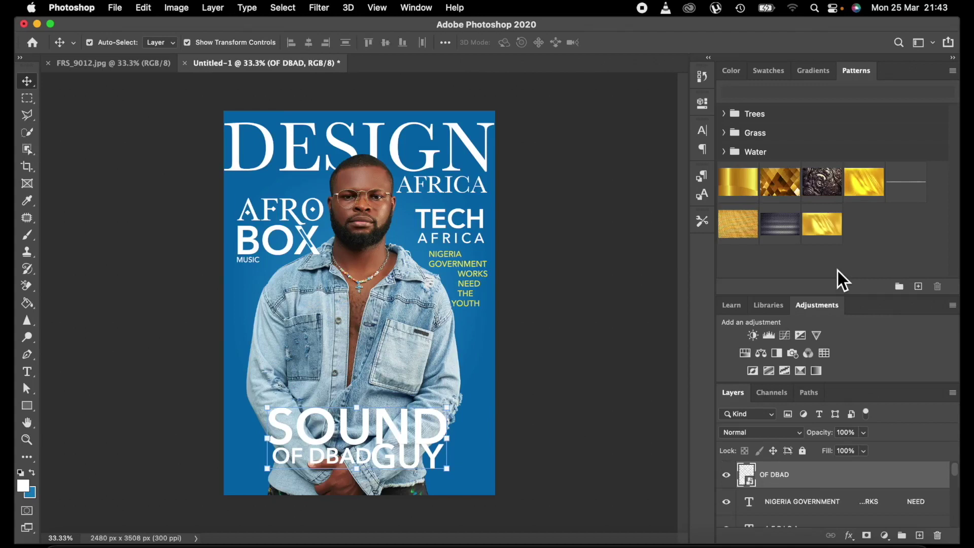
- Rename the combined lettering smart object as GUY
{"action": "double_click", "coordinate": [777, 475]}
{"action": "type", "text": "GUY"}
{"action": "key", "text": "Return"}
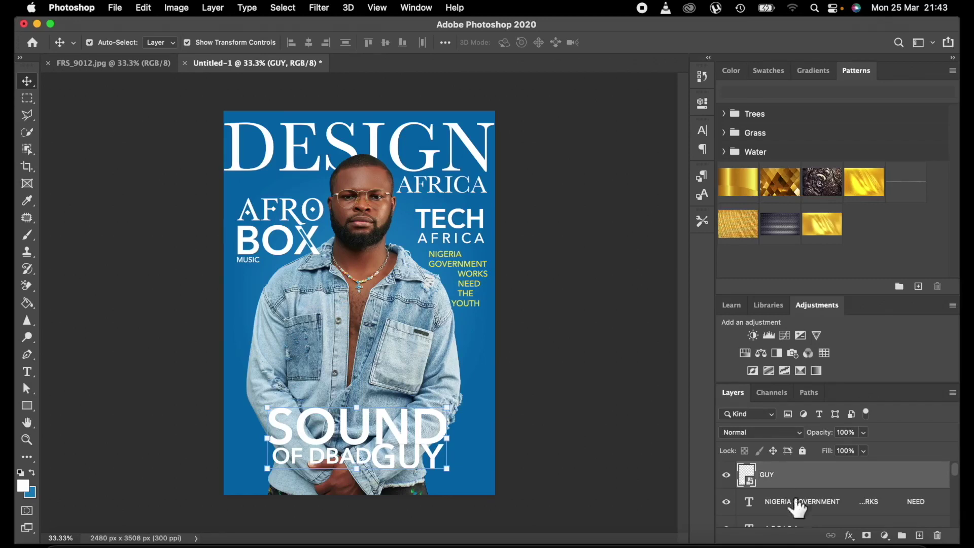
- Delete all layers between the GUY smart object and the Background, and hide the Background layer
{"action": "scroll", "coordinate": [798, 505], "scroll_direction": "down", "scroll_amount": 1}
{"action": "left_click", "coordinate": [797, 481]}
{"action": "scroll", "coordinate": [800, 488], "scroll_direction": "down", "scroll_amount": 5}
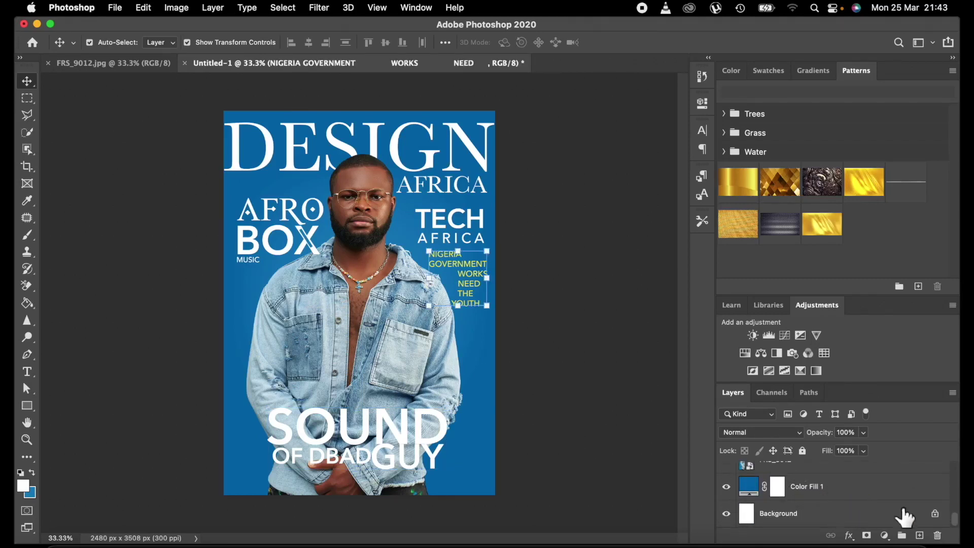
{"action": "left_click", "coordinate": [838, 491]}
{"action": "key", "text": "Delete"}
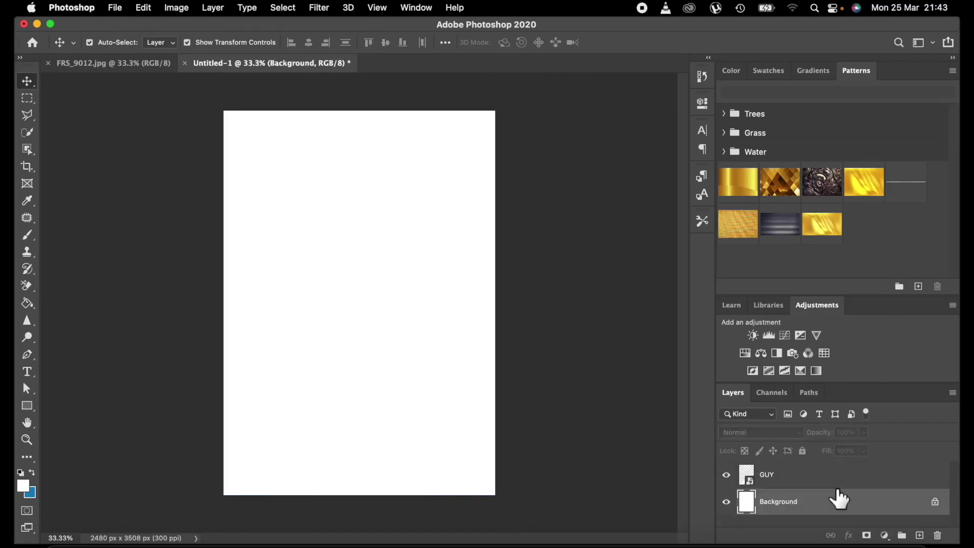
{"action": "left_click", "coordinate": [726, 502]}
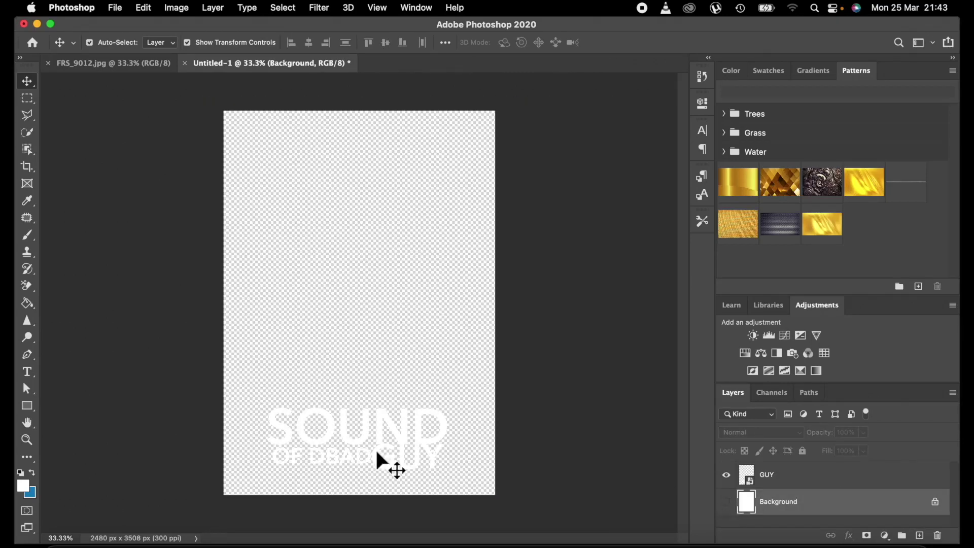
- Save a copy of the lettering on the computer's Desktop as GUY.png in PNG format, with the large file size option
{"action": "left_click", "coordinate": [113, 8]}
{"action": "left_click", "coordinate": [145, 150]}
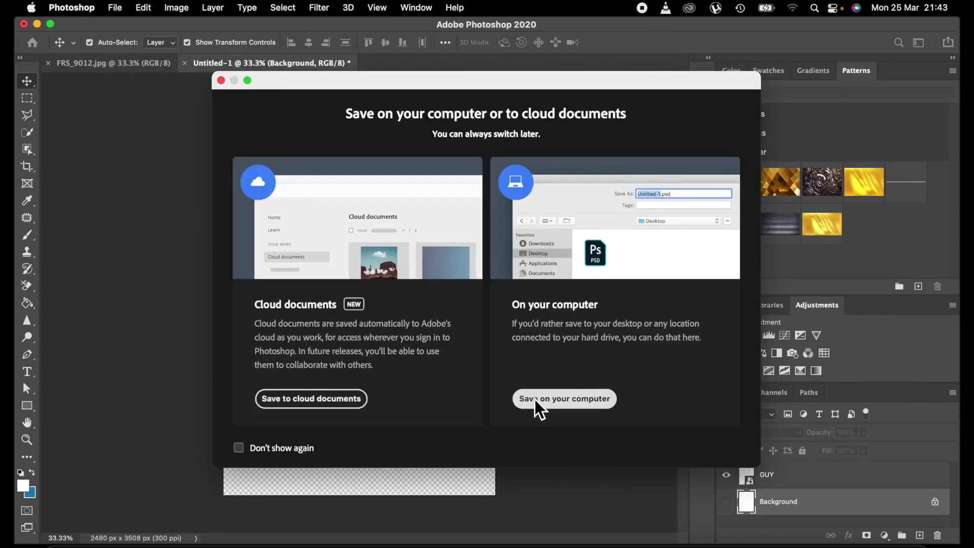
{"action": "left_click", "coordinate": [538, 398]}
{"action": "type", "text": "GUY"}
{"action": "left_click", "coordinate": [769, 243]}
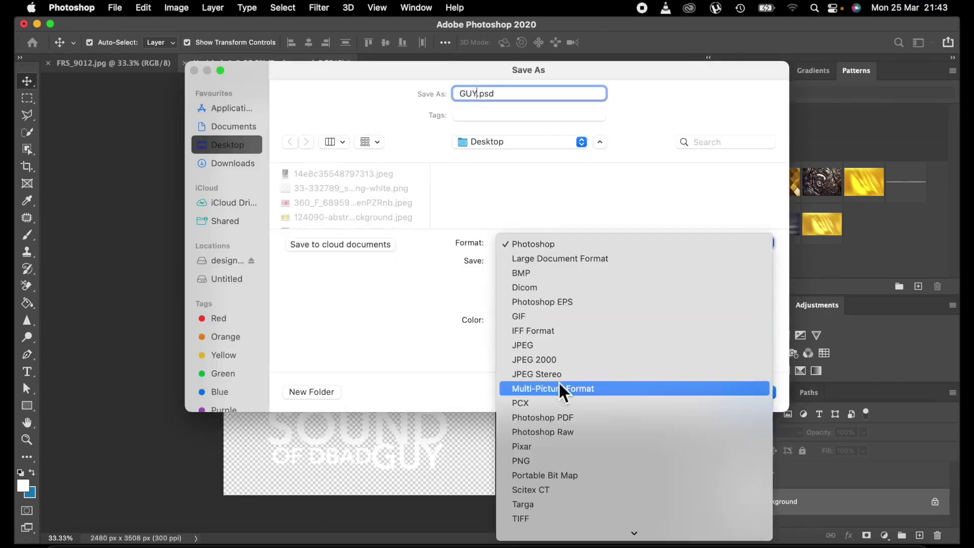
{"action": "left_click", "coordinate": [528, 461]}
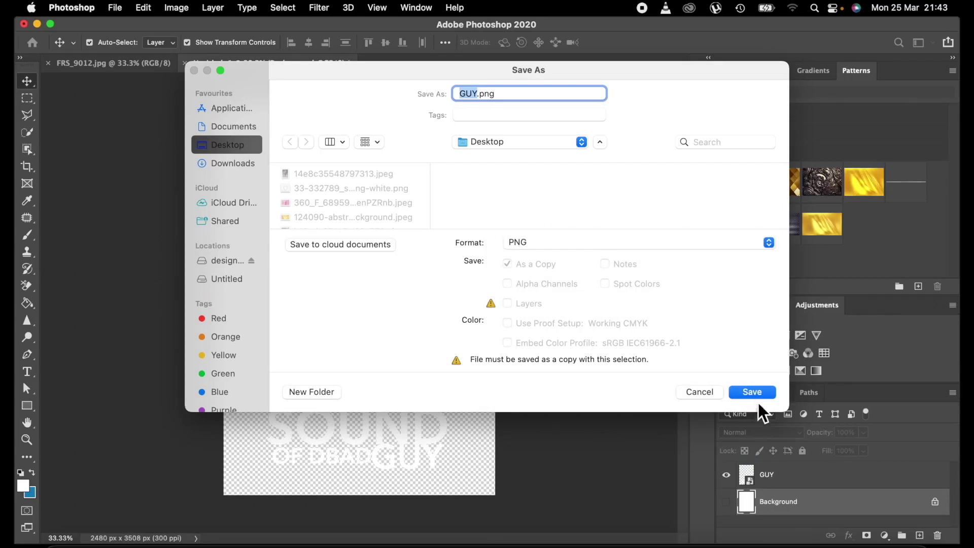
{"action": "left_click", "coordinate": [752, 393]}
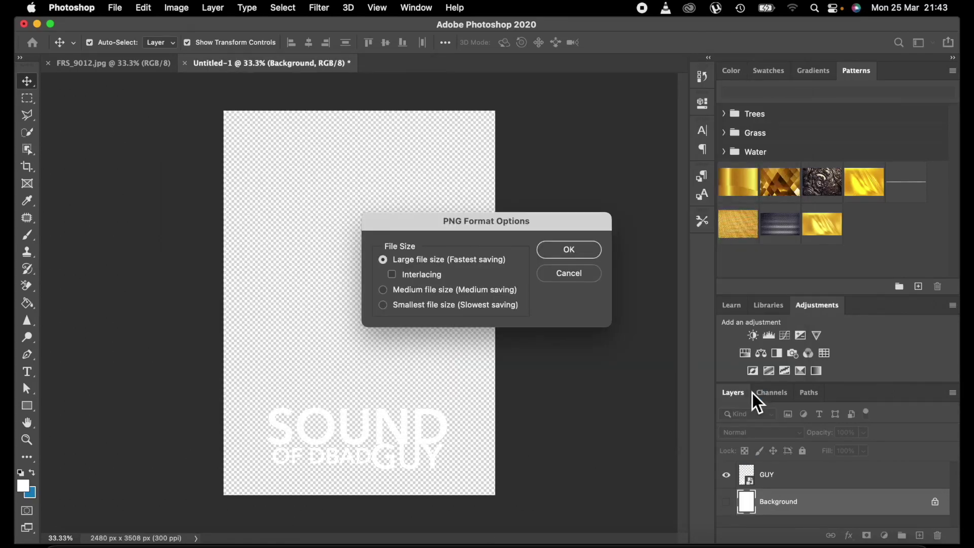
{"action": "left_click", "coordinate": [577, 249]}
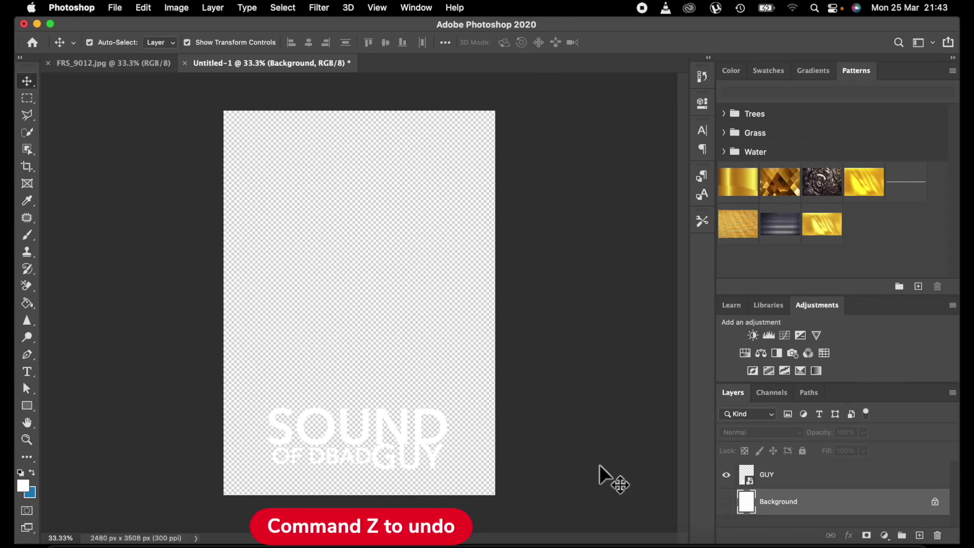
- Undo the layer deletions and the hiding of the Background to bring back the full magazine cover
{"action": "key", "text": "cmd+z"}
{"action": "key", "text": "cmd+z"}
{"action": "key", "text": "cmd+z"}
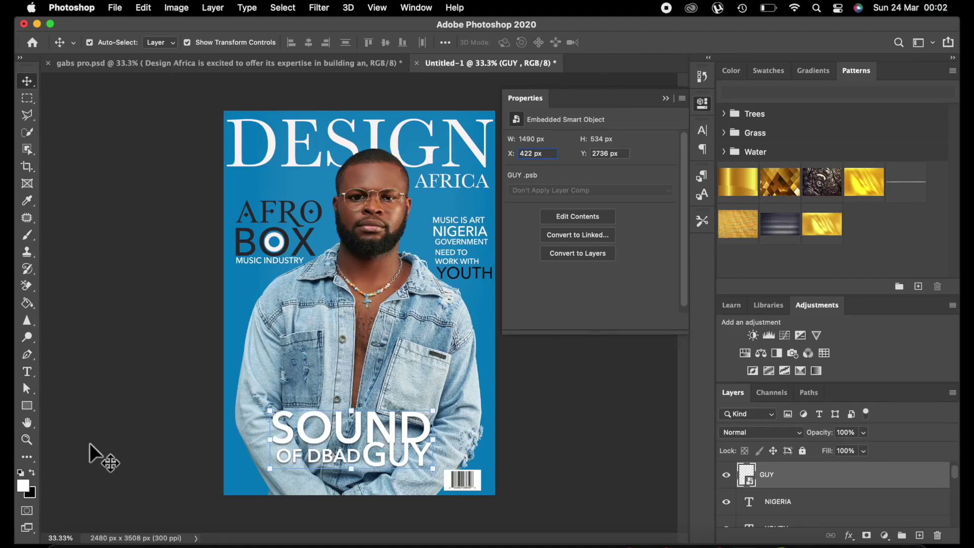
- Switch to Finder and open front.png from the Documents folder with Adobe Photoshop 2020
{"action": "left_click", "coordinate": [64, 539]}
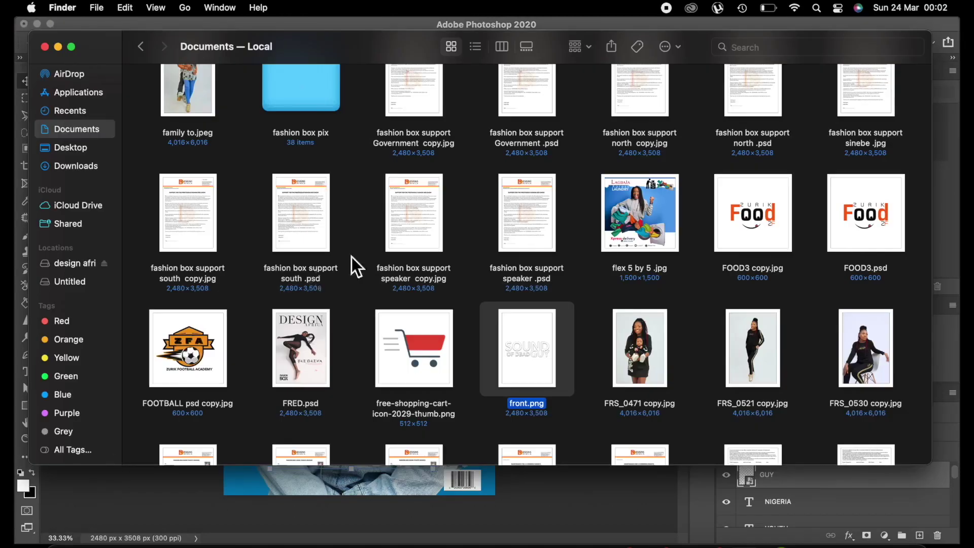
{"action": "right_click", "coordinate": [534, 362]}
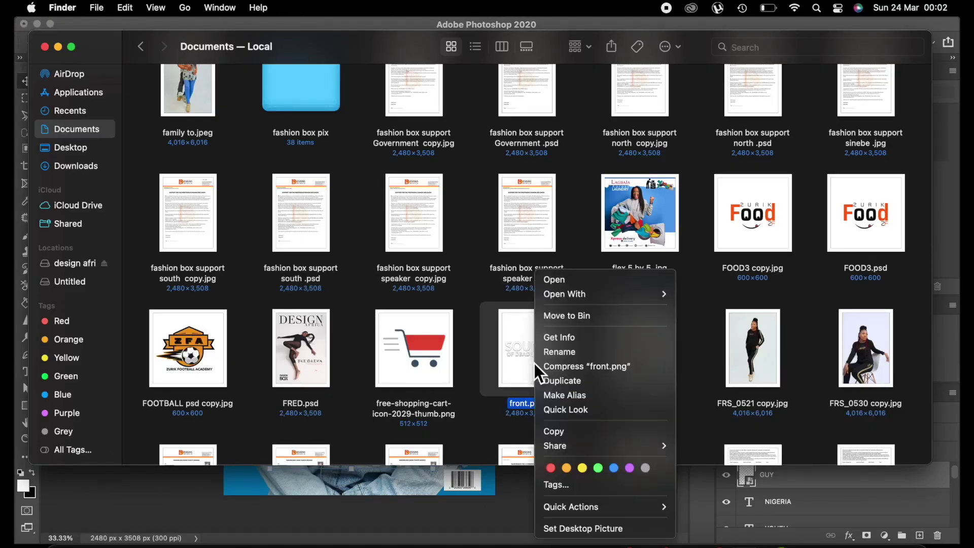
{"action": "mouse_move", "coordinate": [665, 289]}
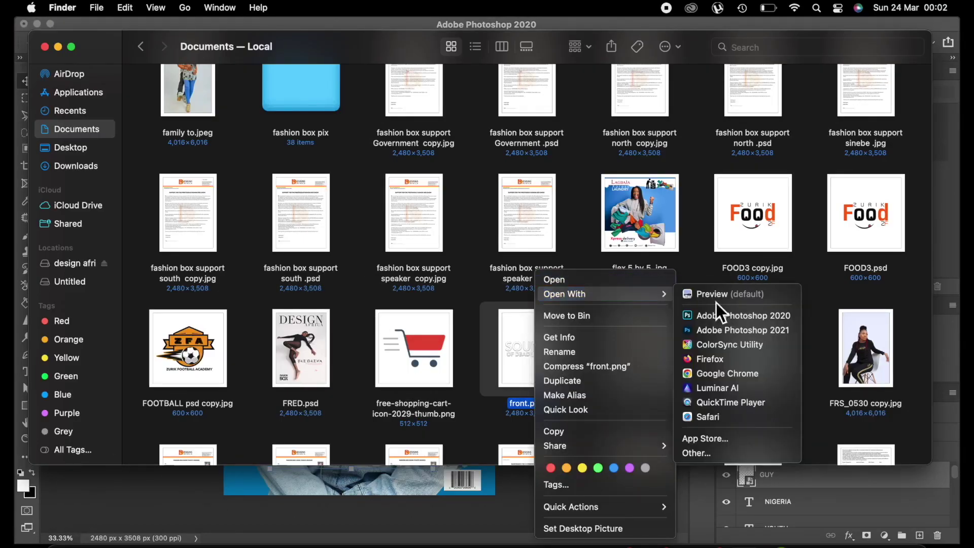
{"action": "left_click", "coordinate": [725, 316]}
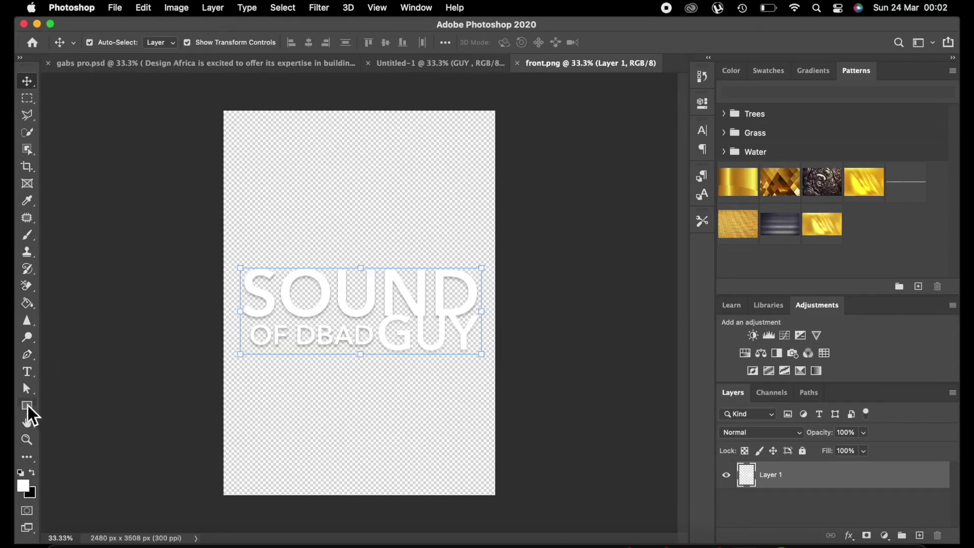
- Draw a black rectangle of about 319 × 53 px across the upper part of the S in SOUND
{"action": "left_click", "coordinate": [31, 473]}
{"action": "left_click", "coordinate": [31, 407]}
{"action": "left_click_drag", "start_coordinate": [242, 275], "coordinate": [278, 281]}
{"action": "key", "text": "super+plus"}
{"action": "left_click", "coordinate": [26, 81]}
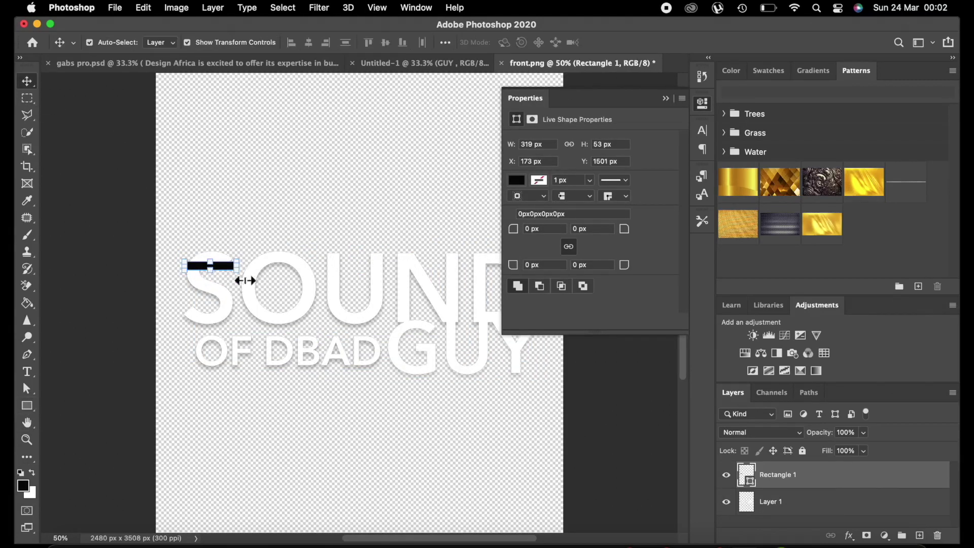
- Rotate the black bar to about 68.55° so it slants steeply across the S, and apply the transform
{"action": "left_click_drag", "start_coordinate": [241, 247], "coordinate": [246, 291]}
{"action": "left_click_drag", "start_coordinate": [204, 255], "coordinate": [209, 272]}
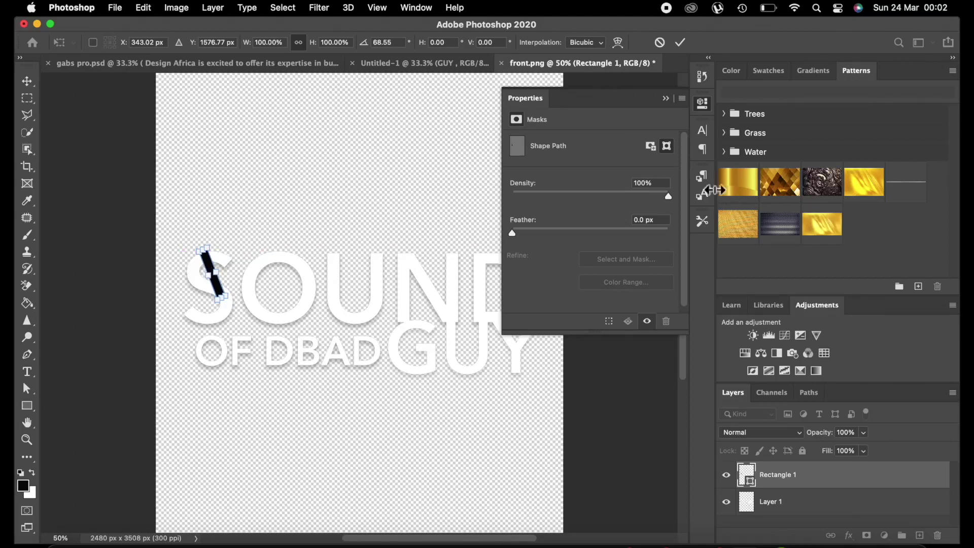
{"action": "left_click", "coordinate": [676, 40]}
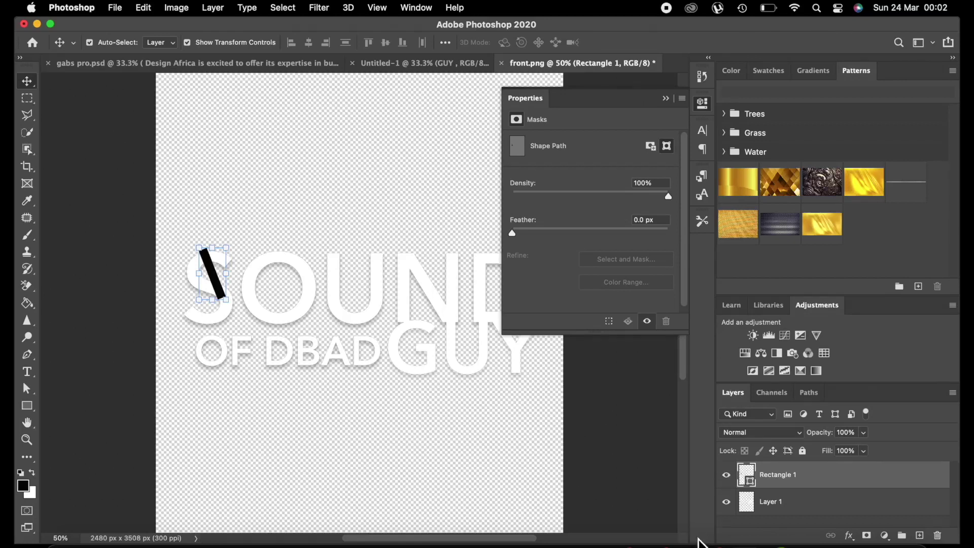
- Make a Quick Selection of the black bar's shape and cut that shape out of the S on Layer 1, hiding the bar
{"action": "left_click", "coordinate": [726, 501]}
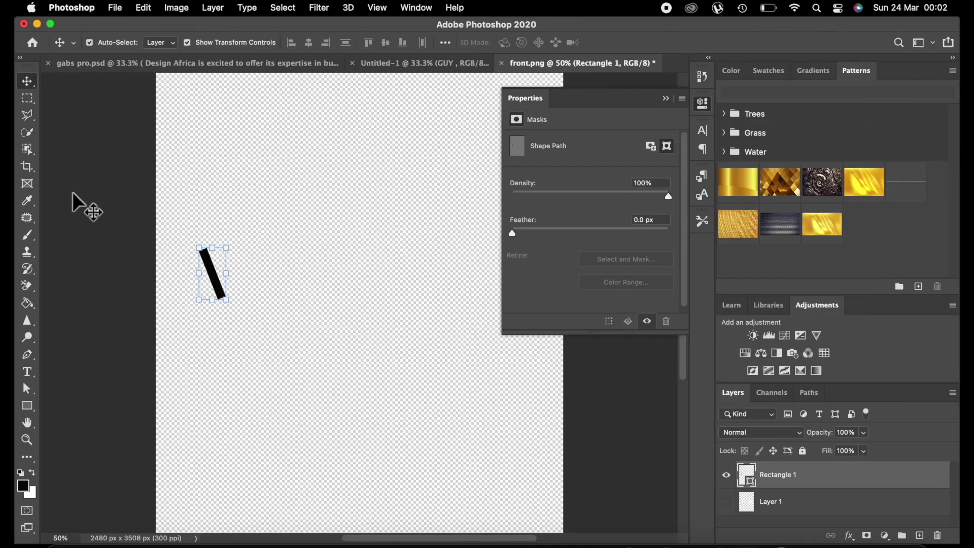
{"action": "left_click", "coordinate": [28, 133]}
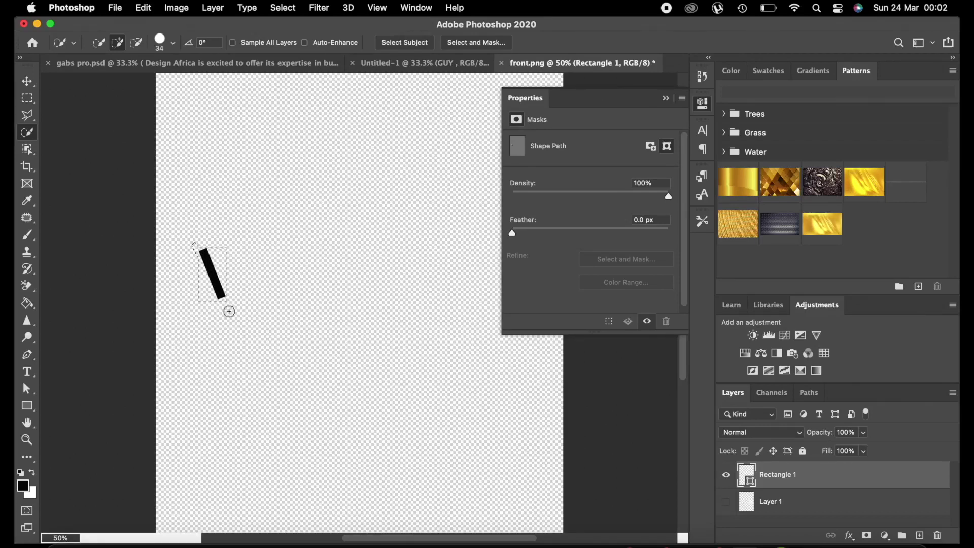
{"action": "key", "text": "super+plus"}
{"action": "key", "text": "super+plus"}
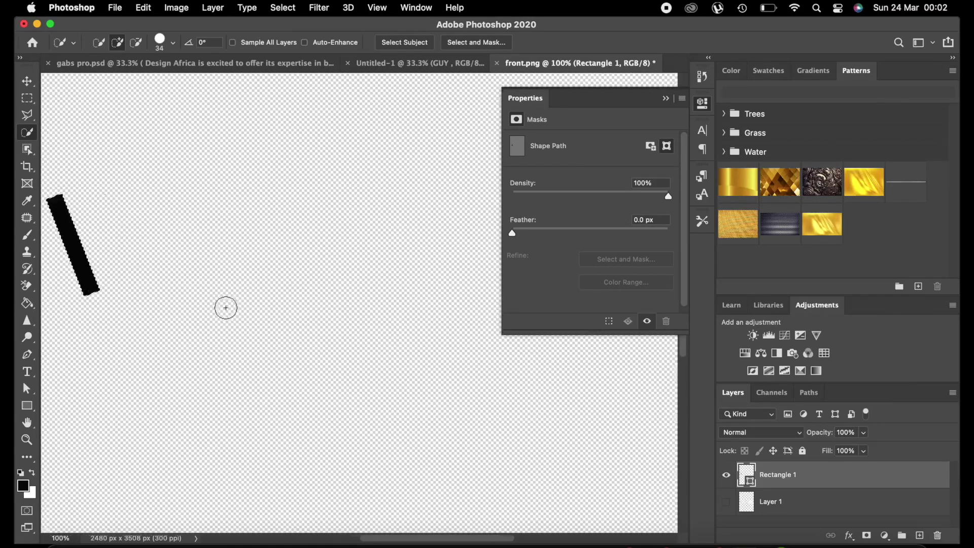
{"action": "scroll", "coordinate": [226, 307], "scroll_direction": "left", "scroll_amount": 3}
{"action": "left_click", "coordinate": [726, 501]}
{"action": "left_click", "coordinate": [727, 475]}
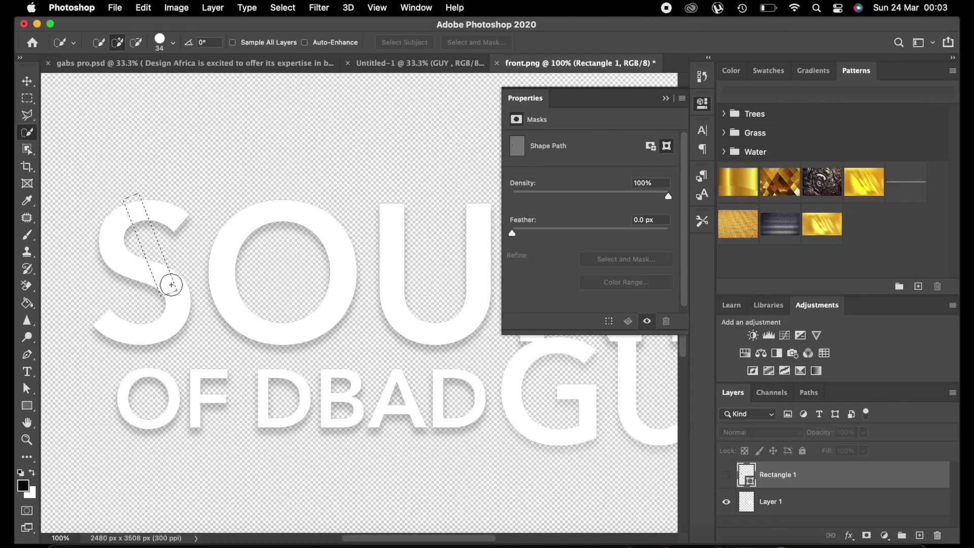
{"action": "left_click", "coordinate": [774, 502]}
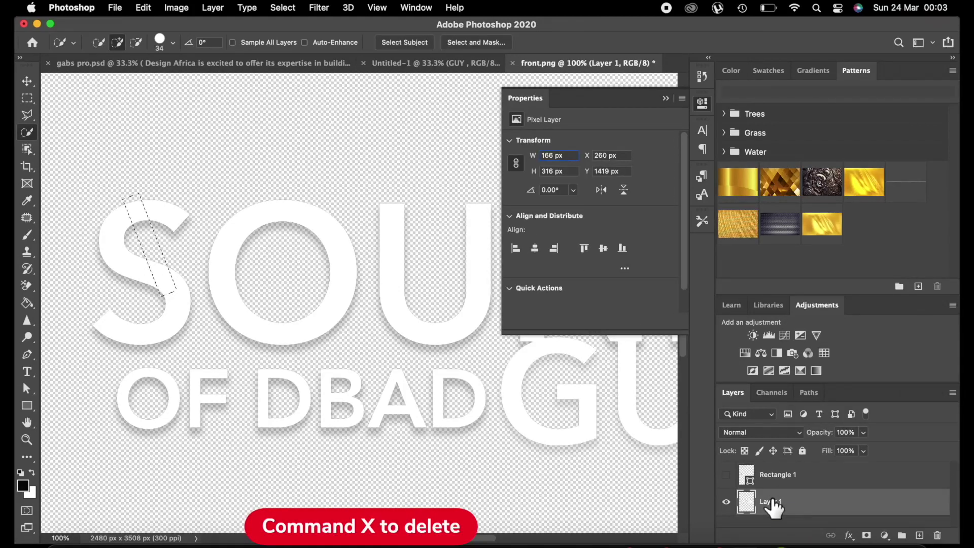
{"action": "key", "text": "super+x"}
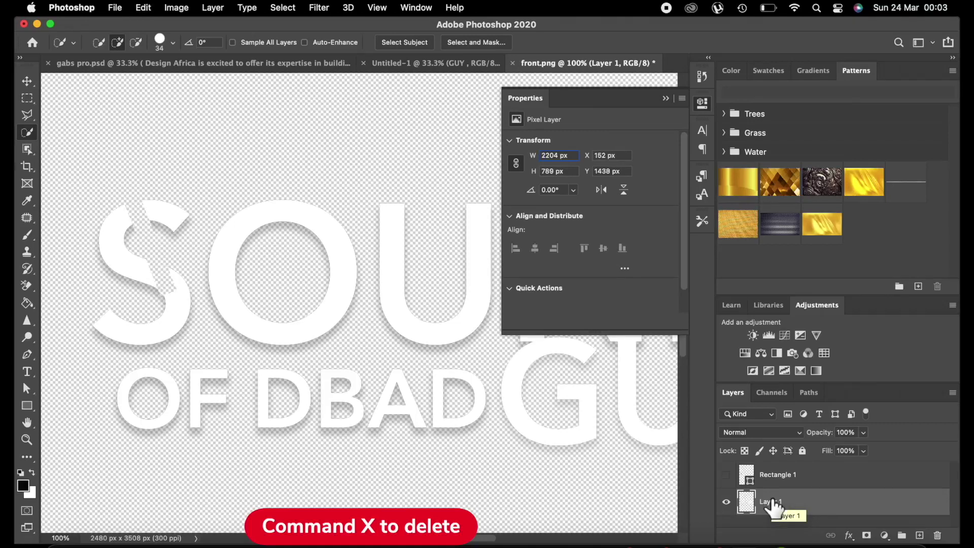
- Move the black bar onto the left stroke of the O in SOUND and cut its shape out of Layer 1
{"action": "key", "text": "v"}
{"action": "left_click", "coordinate": [727, 475]}
{"action": "left_click_drag", "start_coordinate": [153, 223], "coordinate": [233, 275]}
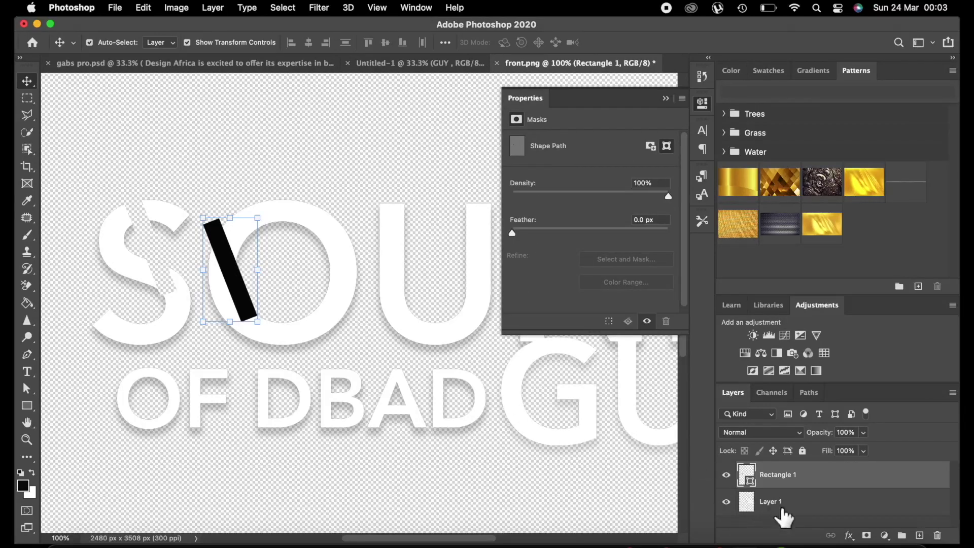
{"action": "left_click", "coordinate": [726, 501]}
{"action": "key", "text": "w"}
{"action": "left_click_drag", "start_coordinate": [209, 218], "coordinate": [242, 307]}
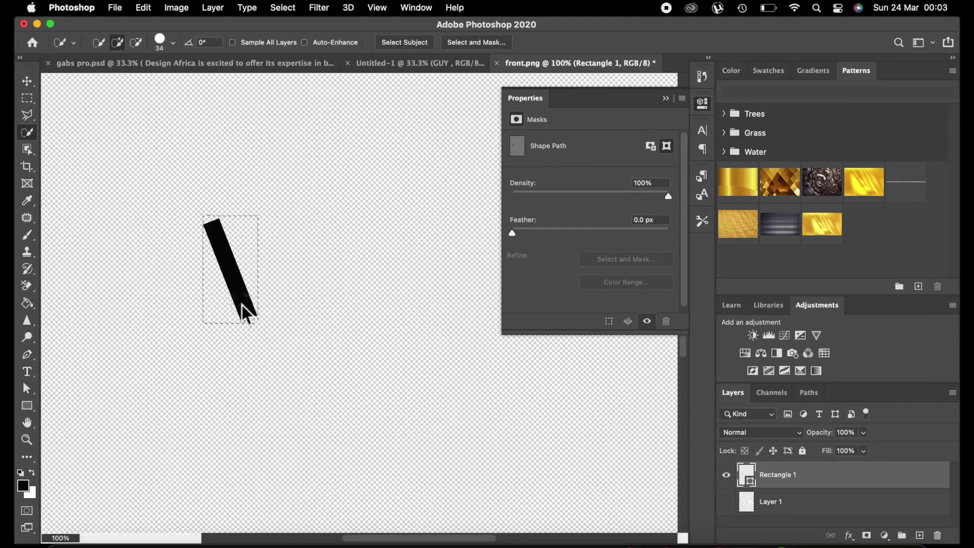
{"action": "left_click", "coordinate": [726, 501], "text": "alt"}
{"action": "left_click", "coordinate": [777, 505]}
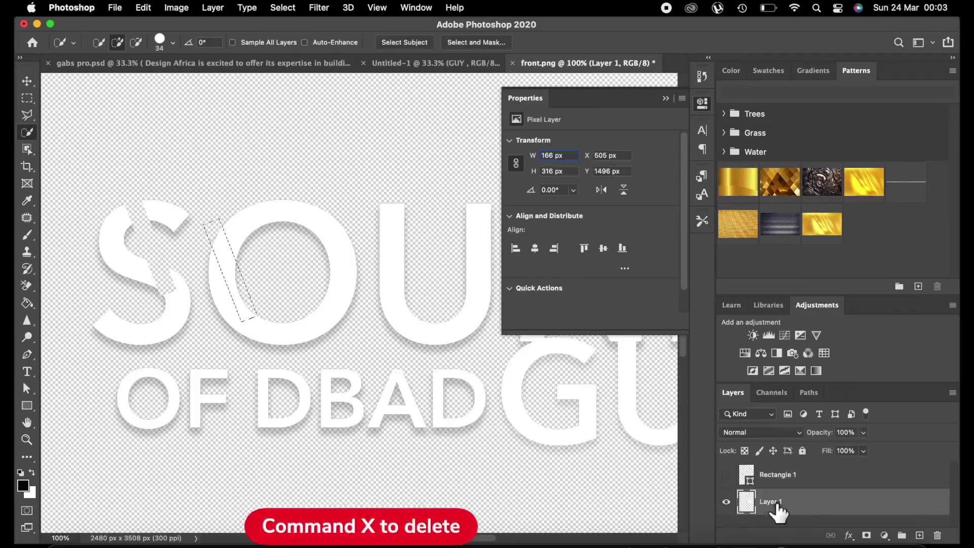
{"action": "key", "text": "super+x"}
- Place the black bar across the gap between the O and U, and rotate it by about -31.11°
{"action": "left_click", "coordinate": [664, 100]}
{"action": "key", "text": "v"}
{"action": "left_click", "coordinate": [727, 475]}
{"action": "left_click_drag", "start_coordinate": [258, 307], "coordinate": [395, 316]}
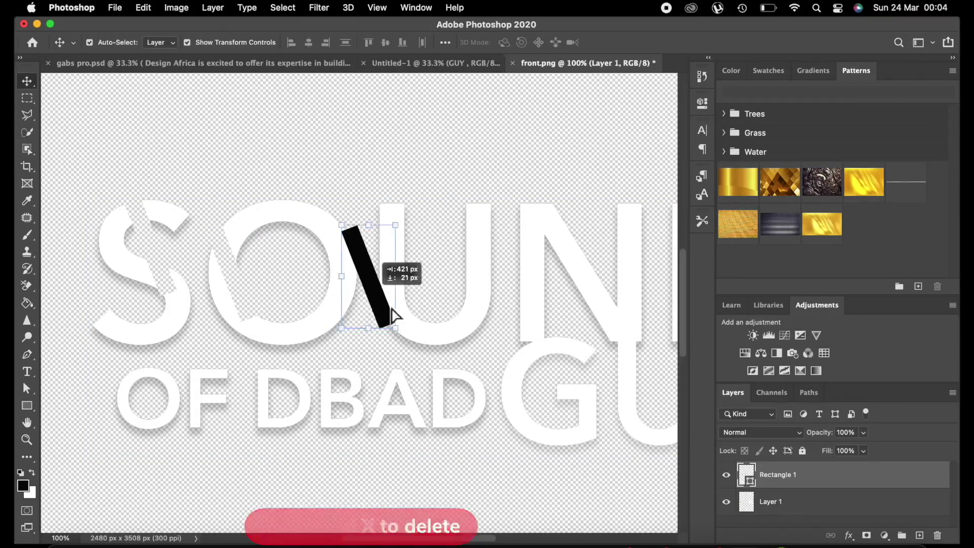
{"action": "left_click_drag", "start_coordinate": [406, 214], "coordinate": [380, 289]}
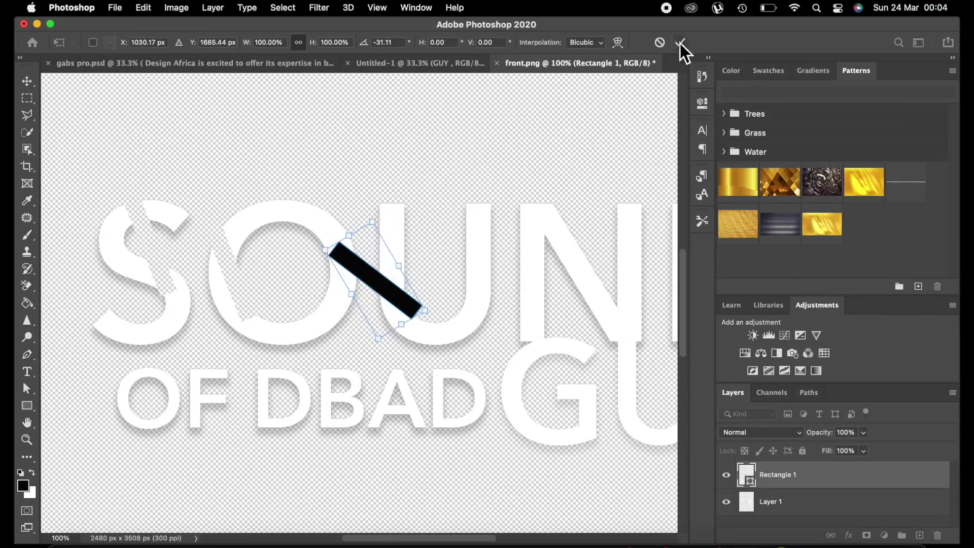
{"action": "left_click", "coordinate": [680, 42]}
- Select the tilted bar's shape with Quick Selection and cut it out of the O and U on Layer 1
{"action": "left_click", "coordinate": [727, 503]}
{"action": "left_click", "coordinate": [27, 132]}
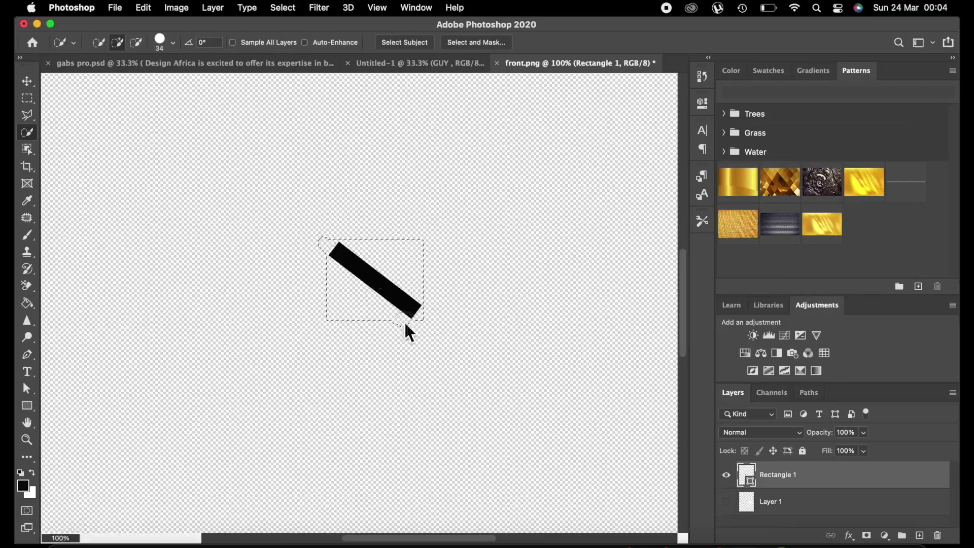
{"action": "left_click", "coordinate": [727, 501]}
{"action": "left_click", "coordinate": [727, 474]}
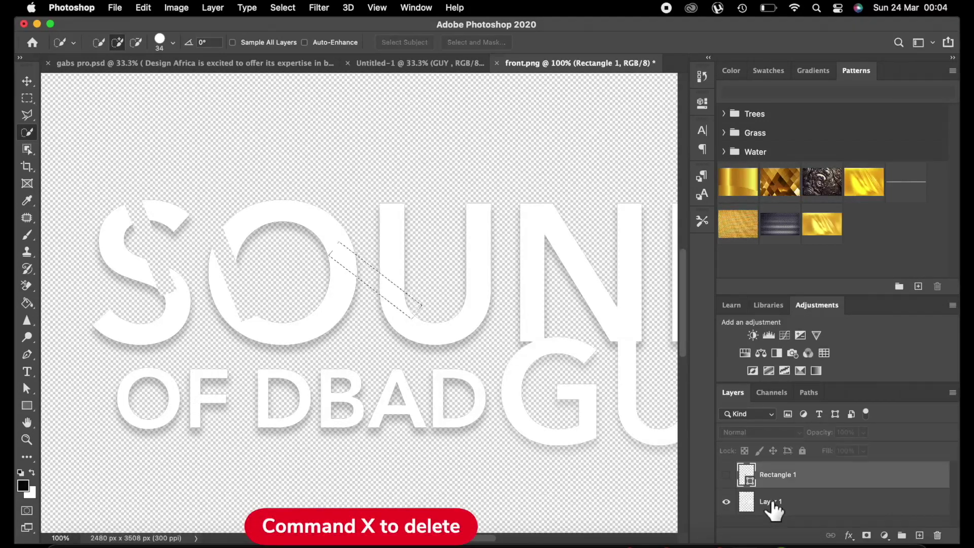
{"action": "left_click", "coordinate": [766, 504]}
{"action": "left_click", "coordinate": [27, 81]}
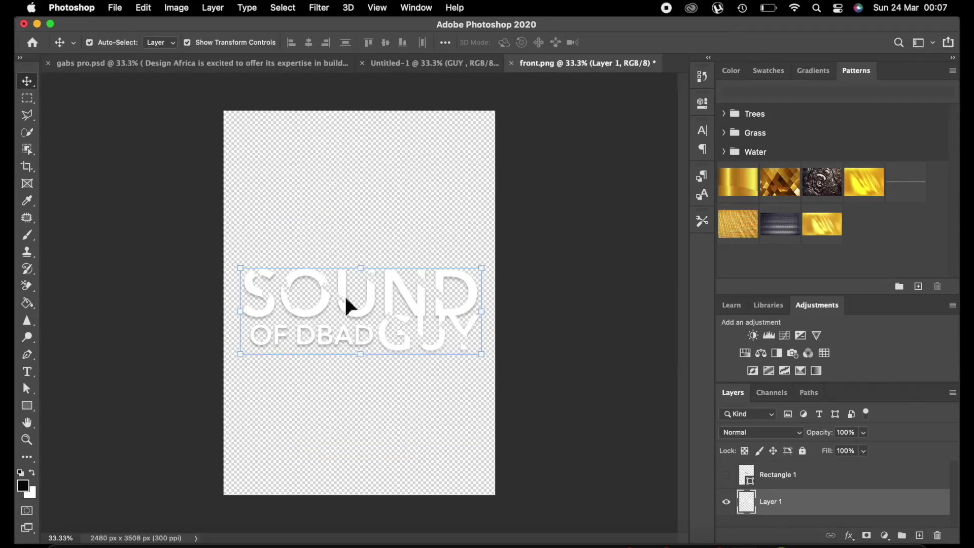
- Copy the sliced lettering from front.png into the Untitled-1 cover, placing it over the man's torso
{"action": "left_click_drag", "start_coordinate": [343, 294], "coordinate": [399, 76]}
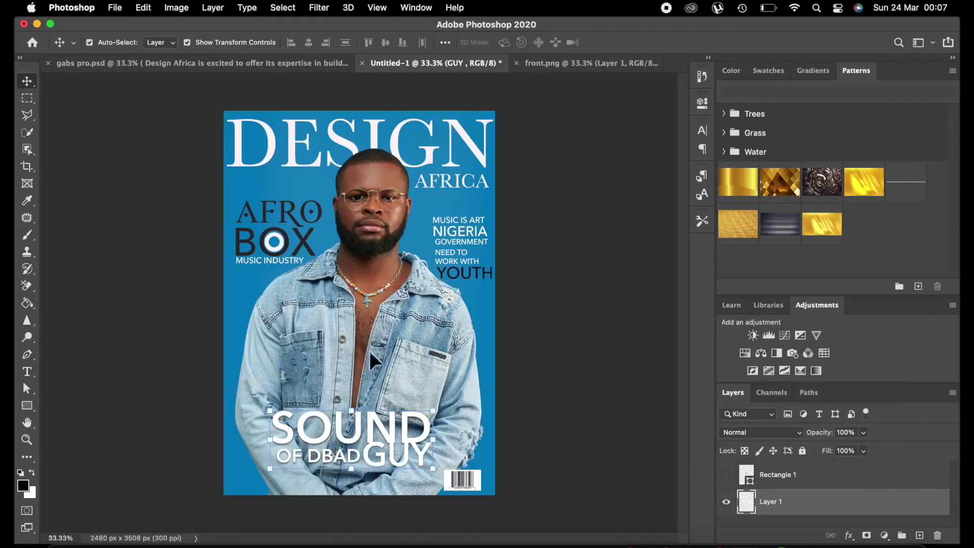
{"action": "left_click_drag", "start_coordinate": [359, 382], "coordinate": [359, 381]}
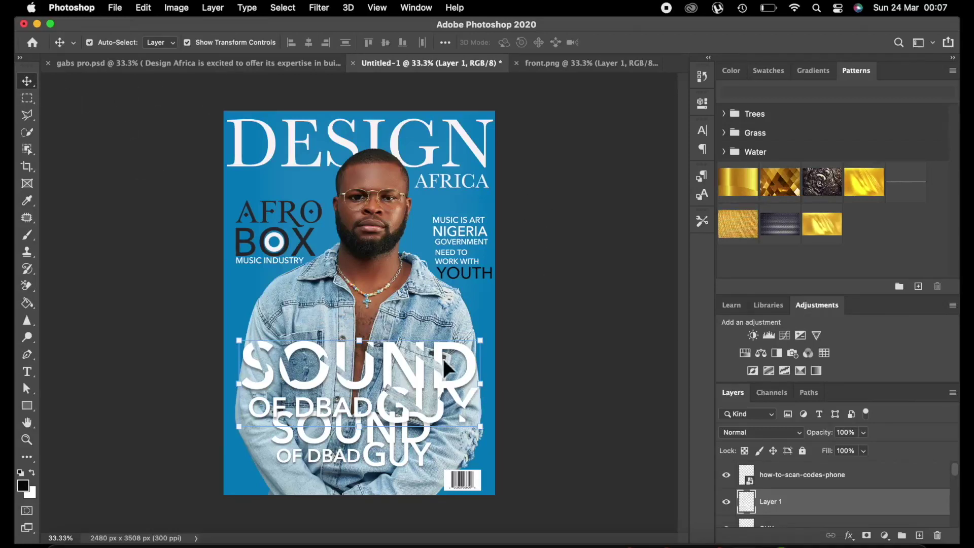
- Remove the original GUY lettering smart object beneath the sliced lettering on the cover
{"action": "left_click", "coordinate": [570, 450]}
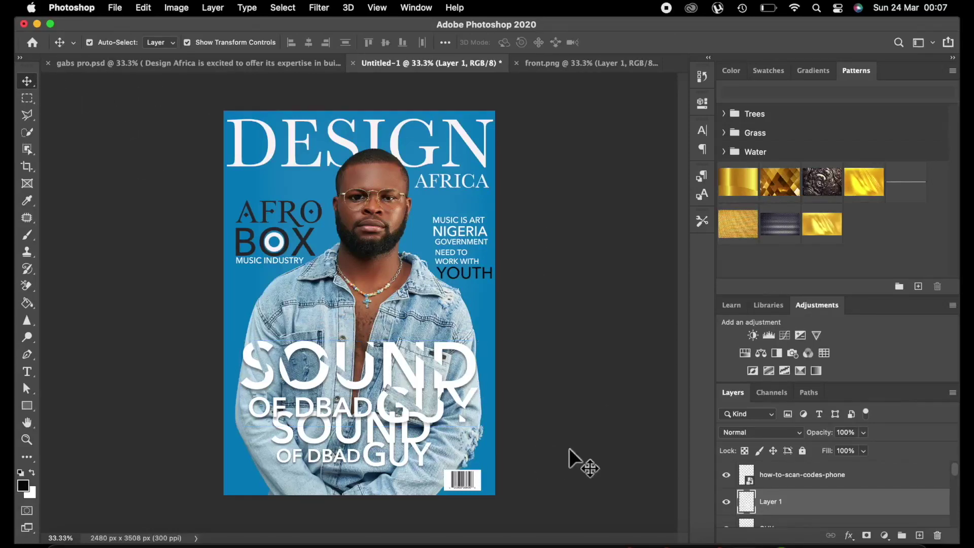
{"action": "left_click", "coordinate": [394, 435]}
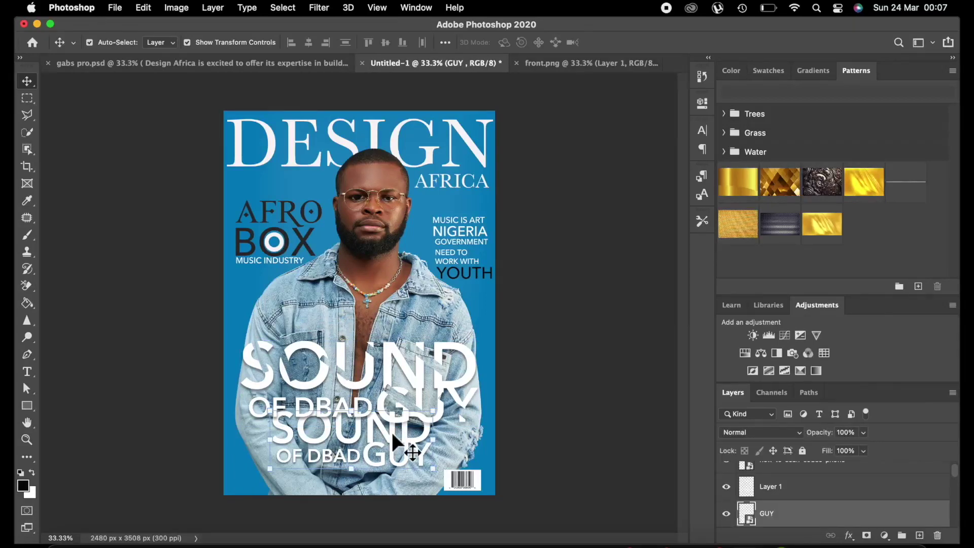
{"action": "key", "text": "ctrl+z"}
{"action": "key", "text": "ctrl+z"}
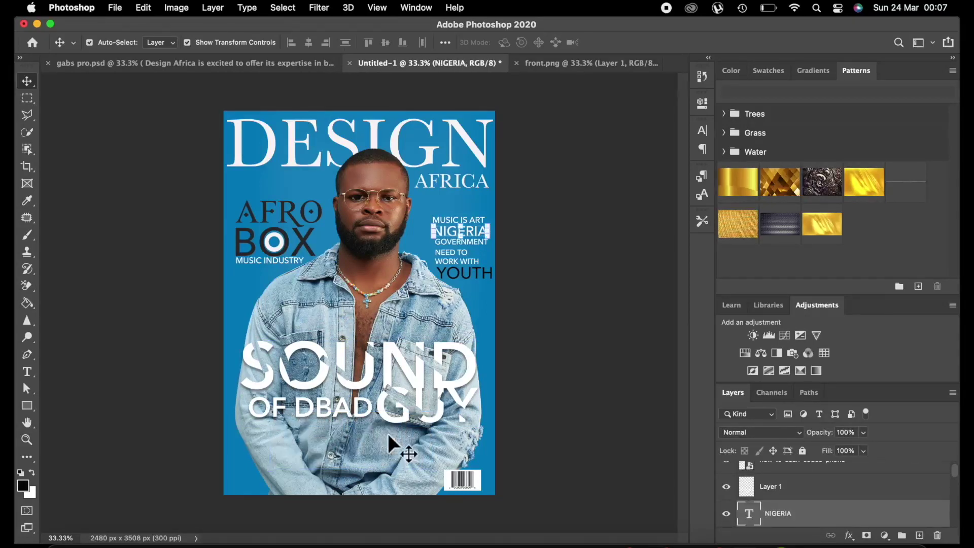
- Scale the sliced lettering to about 110.58% so it spans the cover's width, and position it just above the barcode
{"action": "left_click_drag", "start_coordinate": [340, 358], "coordinate": [329, 383]}
{"action": "key", "text": "ctrl+t"}
{"action": "left_click_drag", "start_coordinate": [468, 360], "coordinate": [502, 365]}
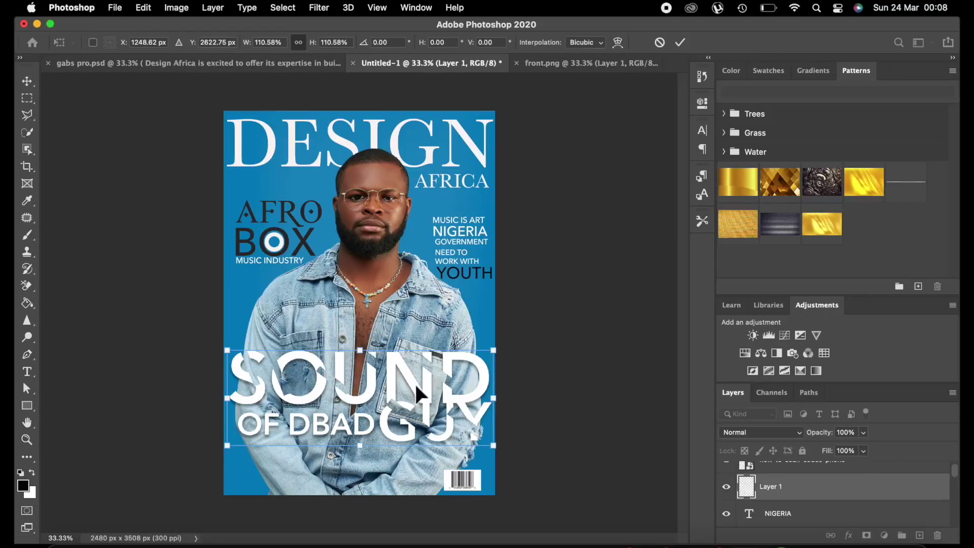
{"action": "left_click_drag", "start_coordinate": [406, 377], "coordinate": [408, 388]}
{"action": "key", "text": "Return"}
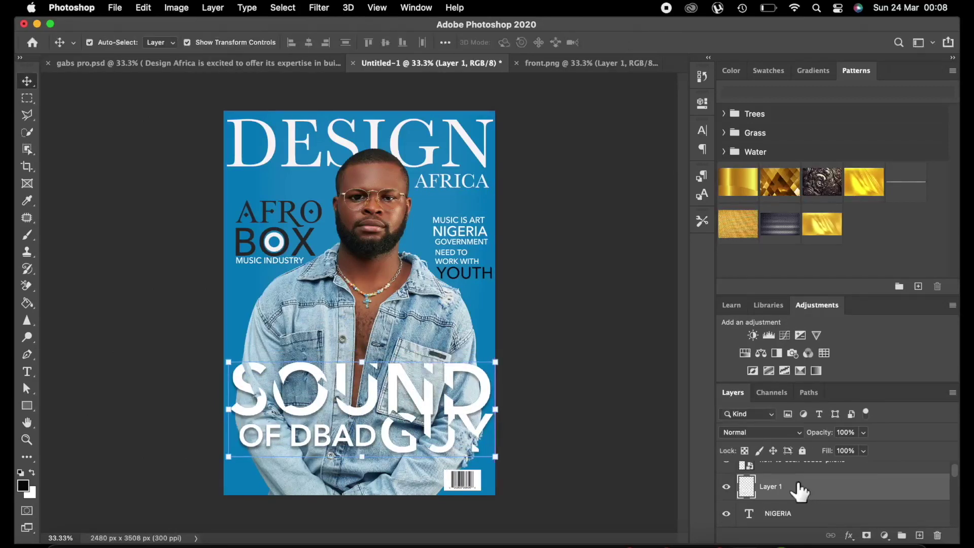
- Give the sliced lettering a Multiply drop shadow with 6% opacity, 9 px distance, 8% spread and 9 px size
{"action": "key", "text": "F2"}
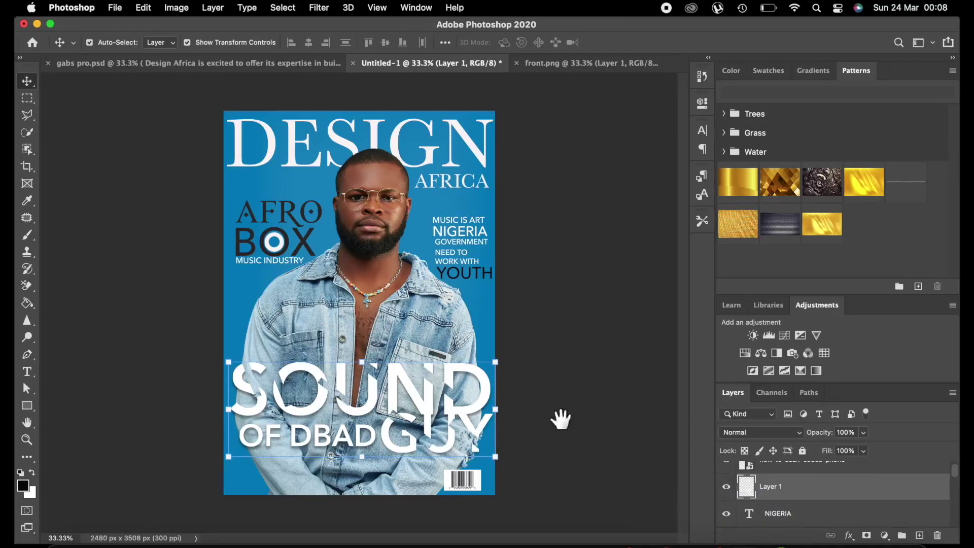
{"action": "left_click", "coordinate": [504, 372]}
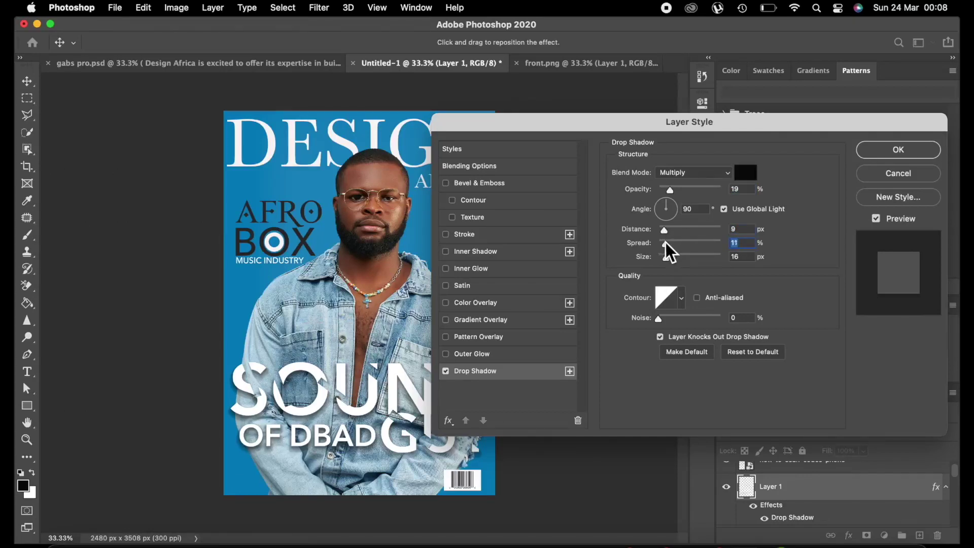
{"action": "mouse_move", "coordinate": [669, 190]}
{"action": "left_mouse_down"}
{"action": "mouse_move", "coordinate": [681, 199]}
{"action": "mouse_move", "coordinate": [663, 194]}
{"action": "left_mouse_up"}
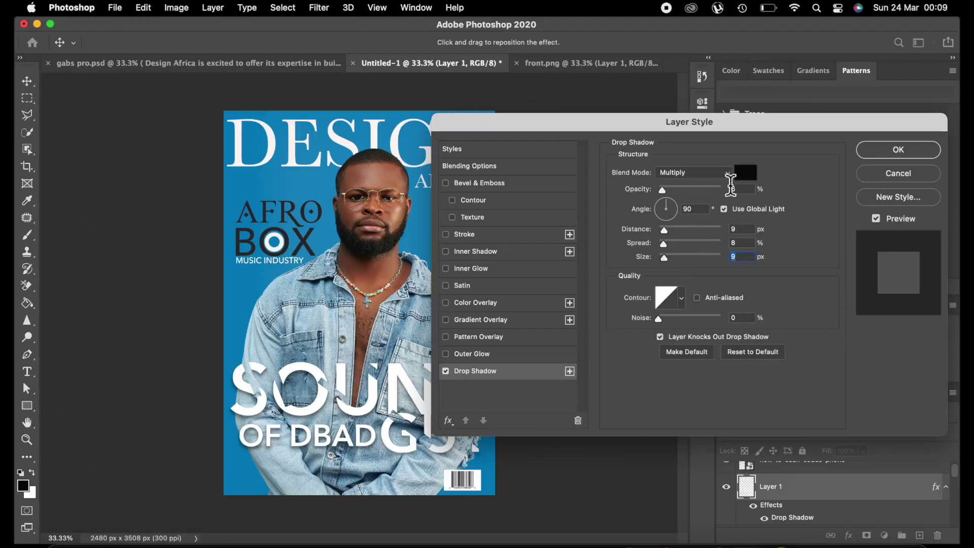
{"action": "left_click_drag", "start_coordinate": [652, 128], "coordinate": [710, 123]}
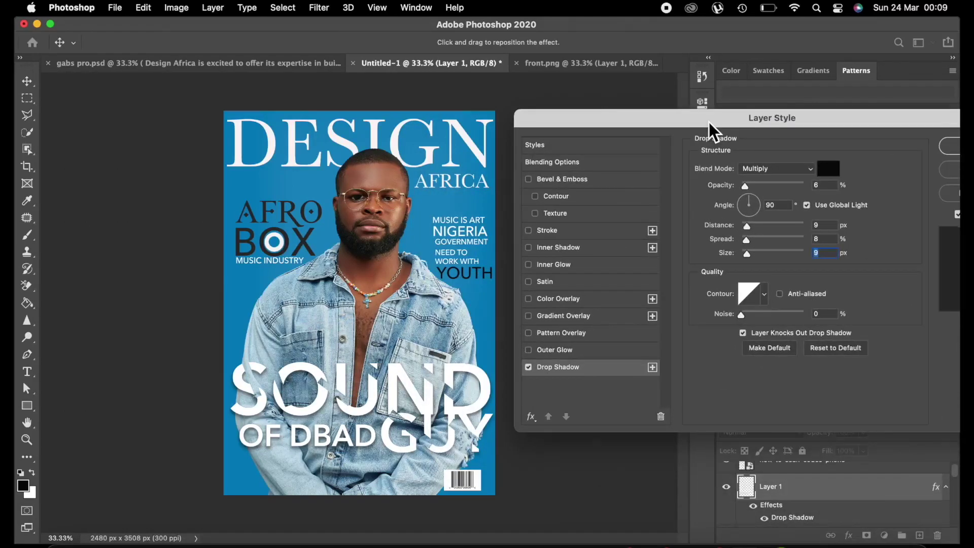
{"action": "left_click_drag", "start_coordinate": [841, 119], "coordinate": [759, 120]}
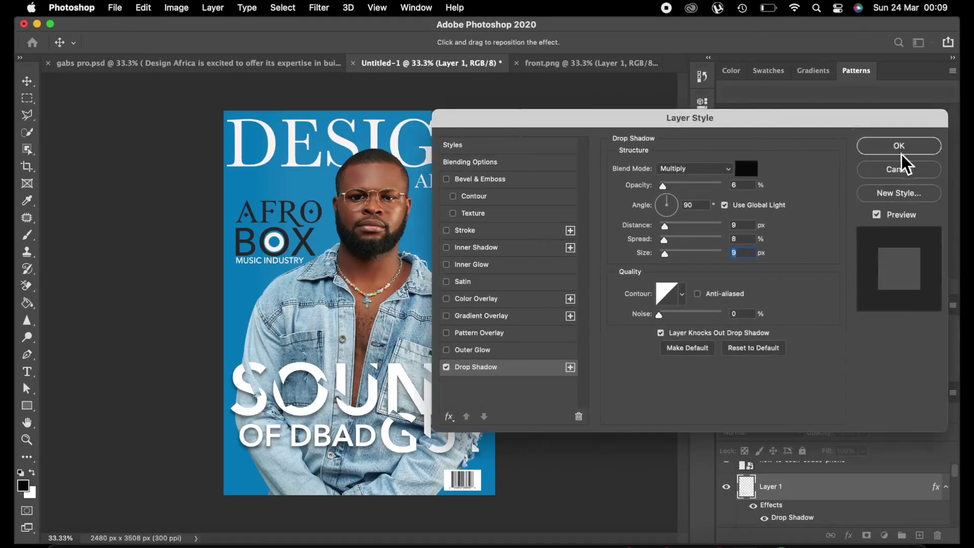